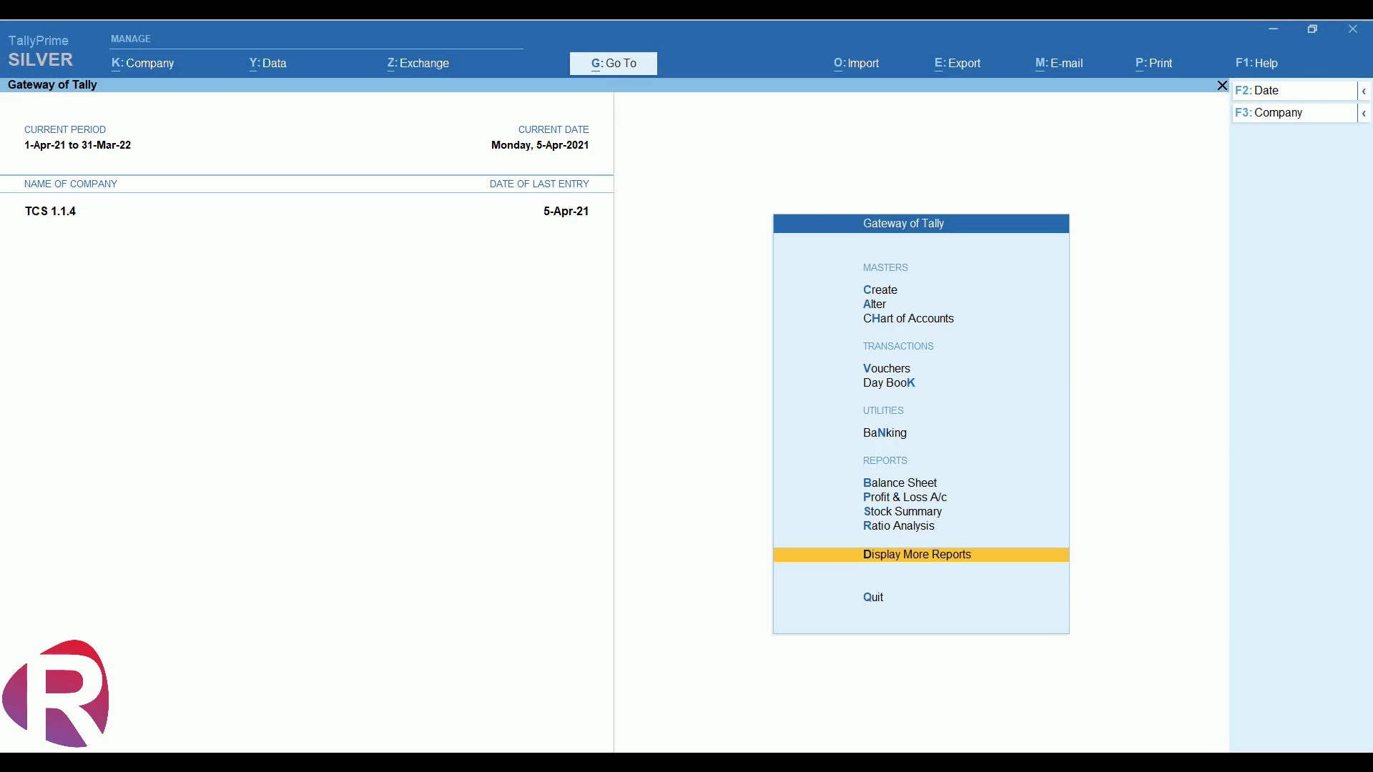
Open Display More Reports from the Gateway of Tally for company TCS 1.1.4
key("Return")
Show the Day Book for 1 to 5 April 2021 and open SV Enterprises' receipt No. 2
key("Down")
key("Return")
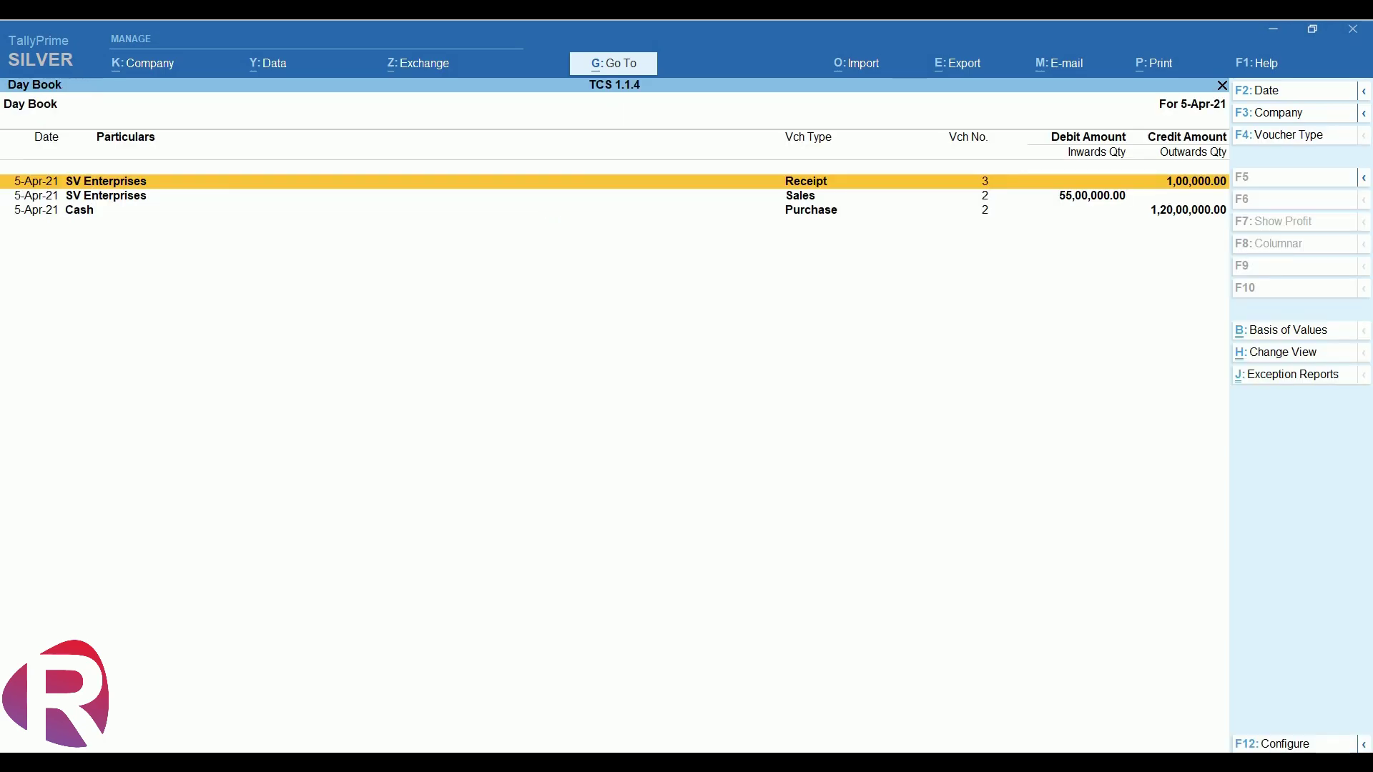
key("F2")
type("1-4")
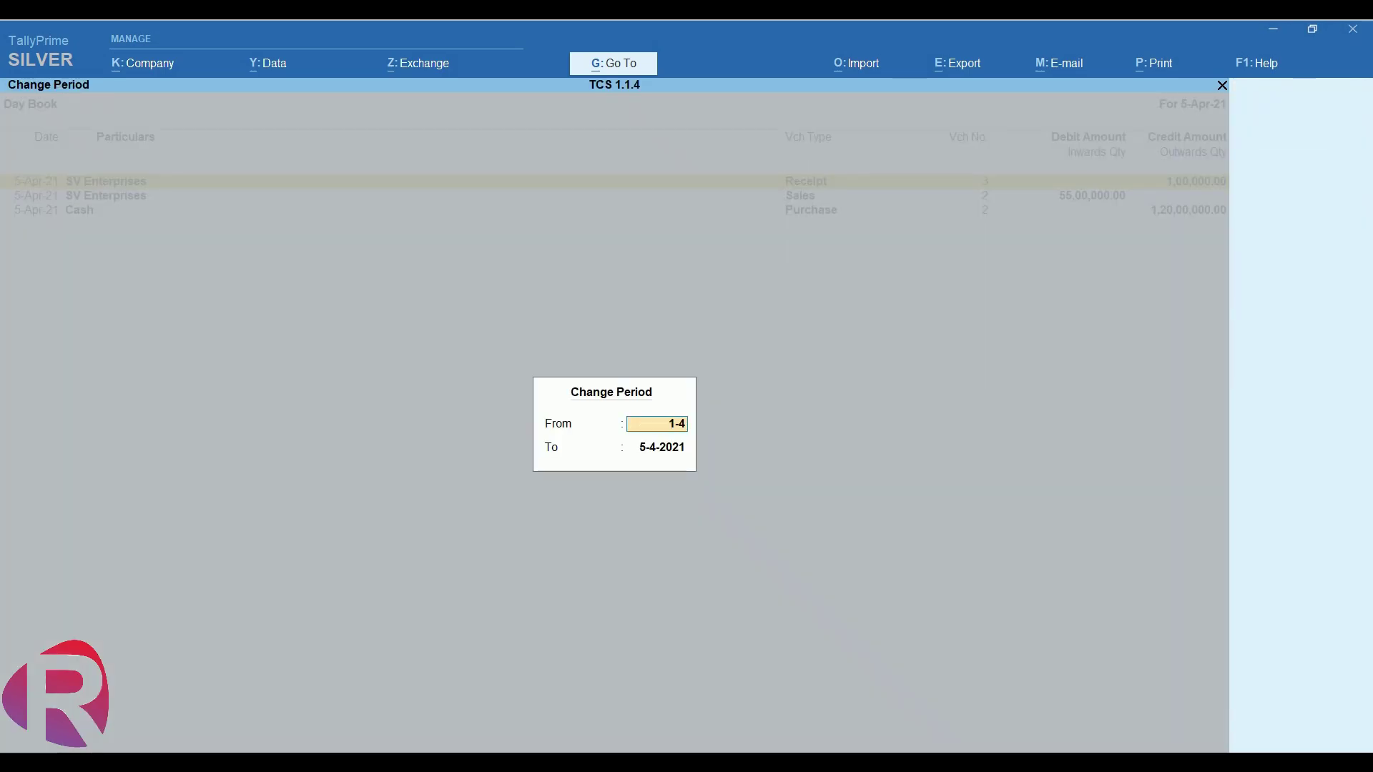
key("Return")
key("Return")
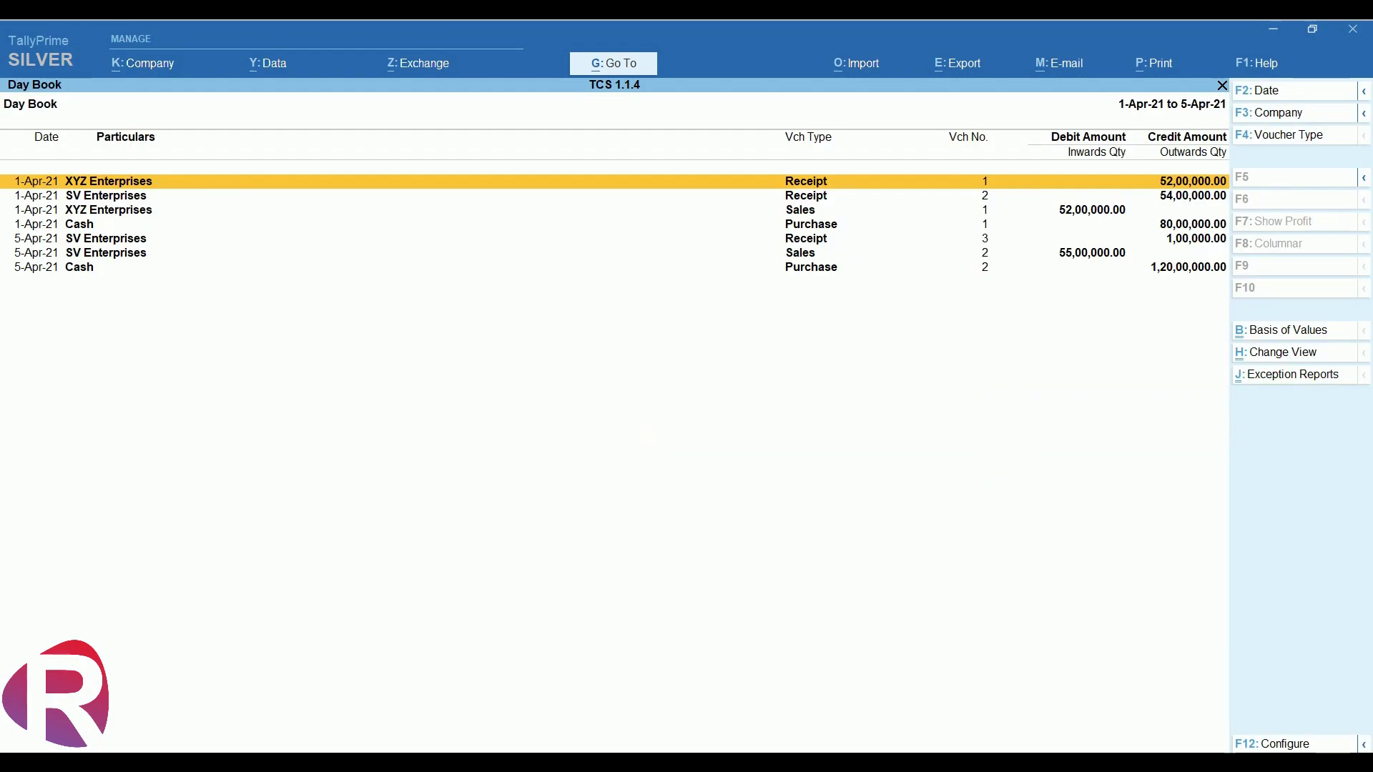
key("Down")
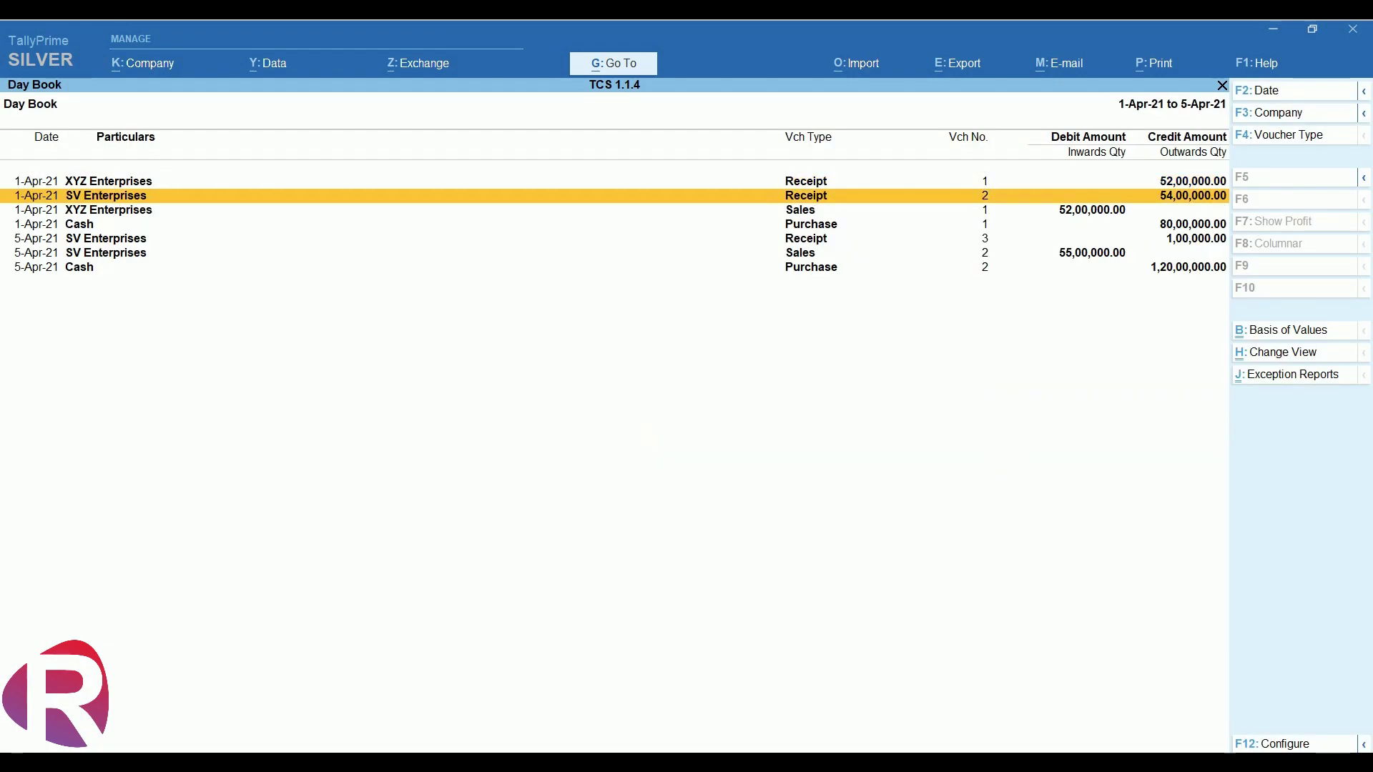
key("Return")
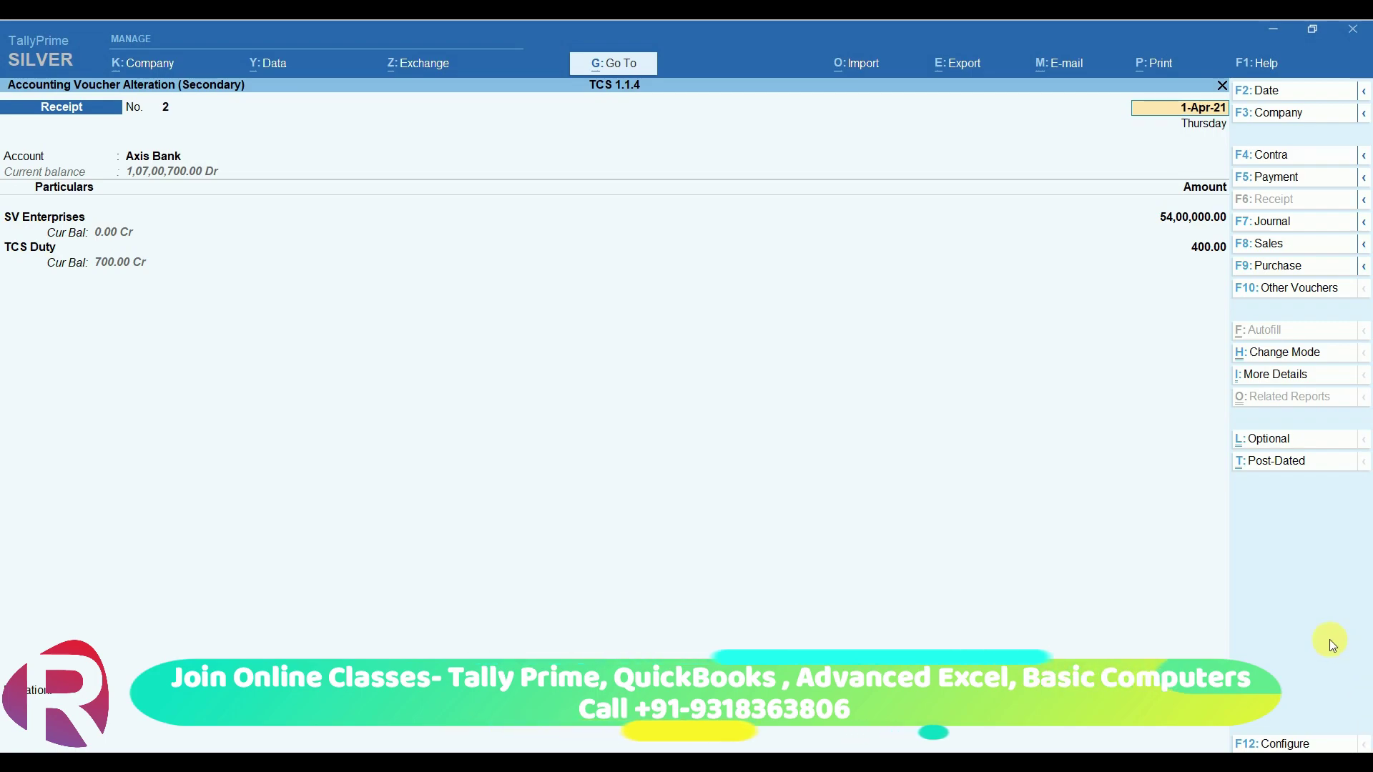
left_click(1302, 362)
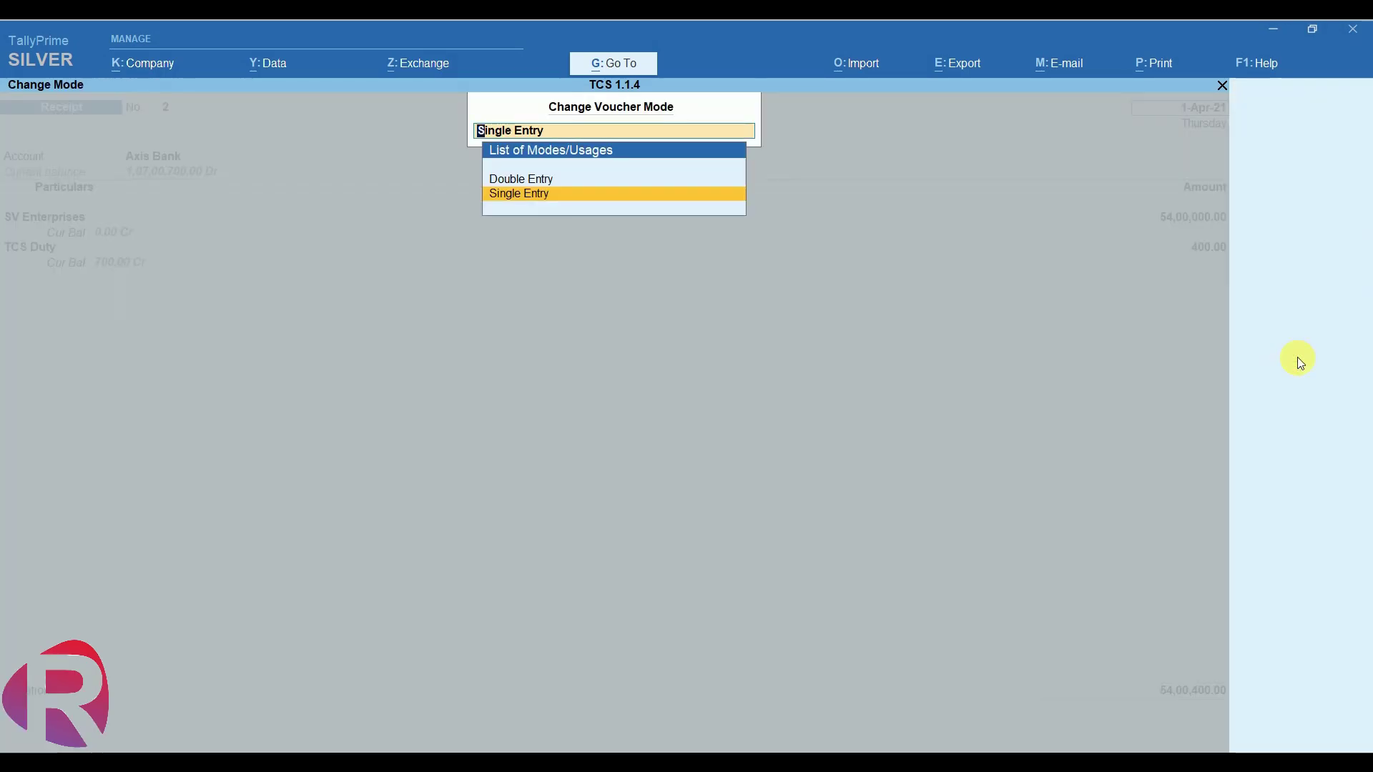
key("BackSpace")
key("Escape")
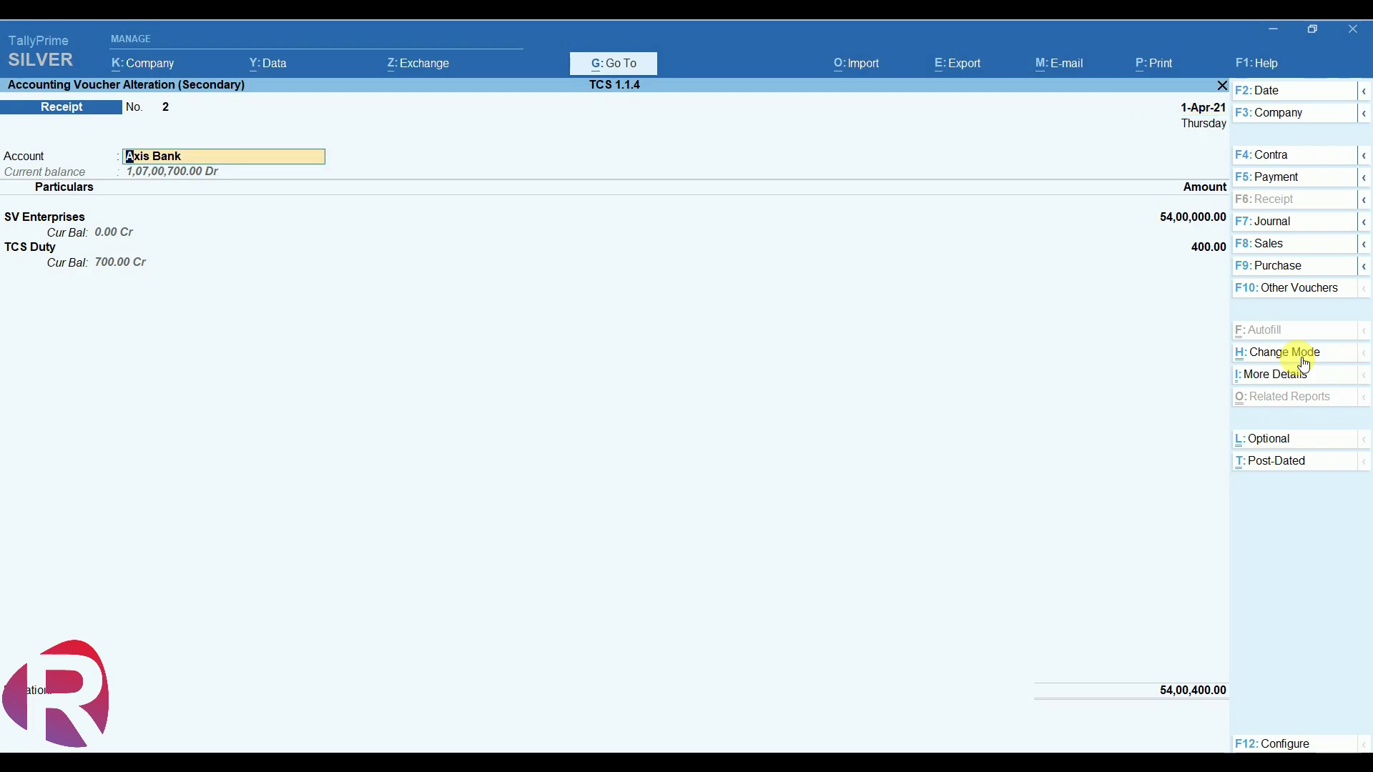
key("Return")
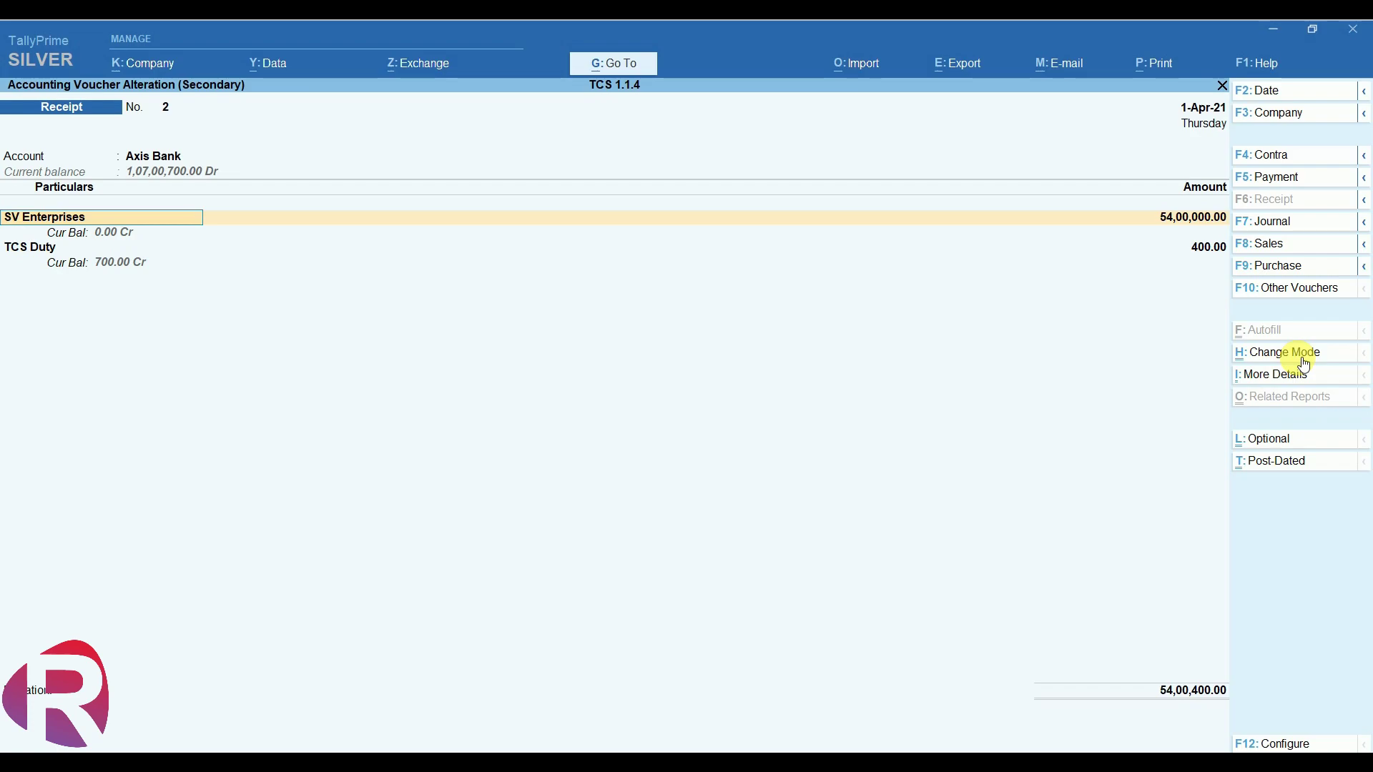
key("Return")
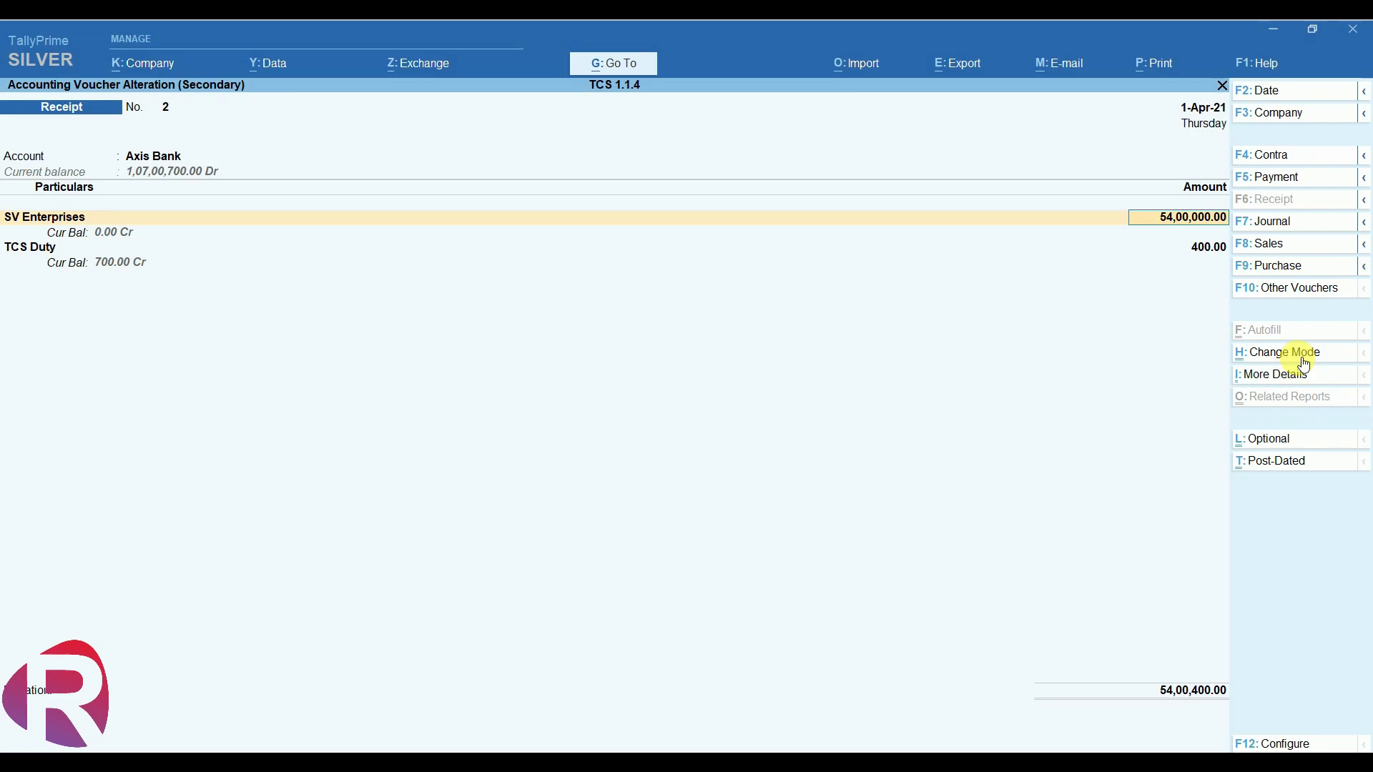
key("shift+Tab")
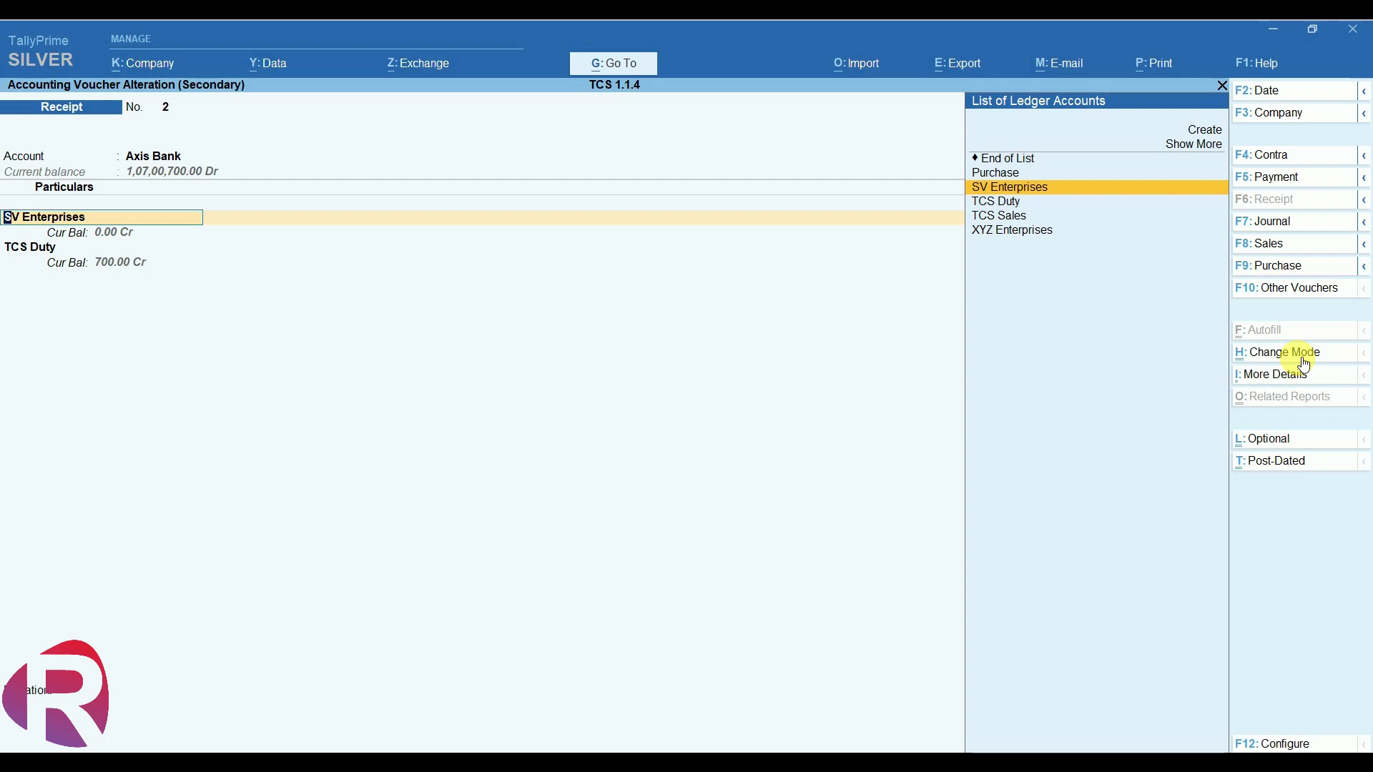
key("ctrl")
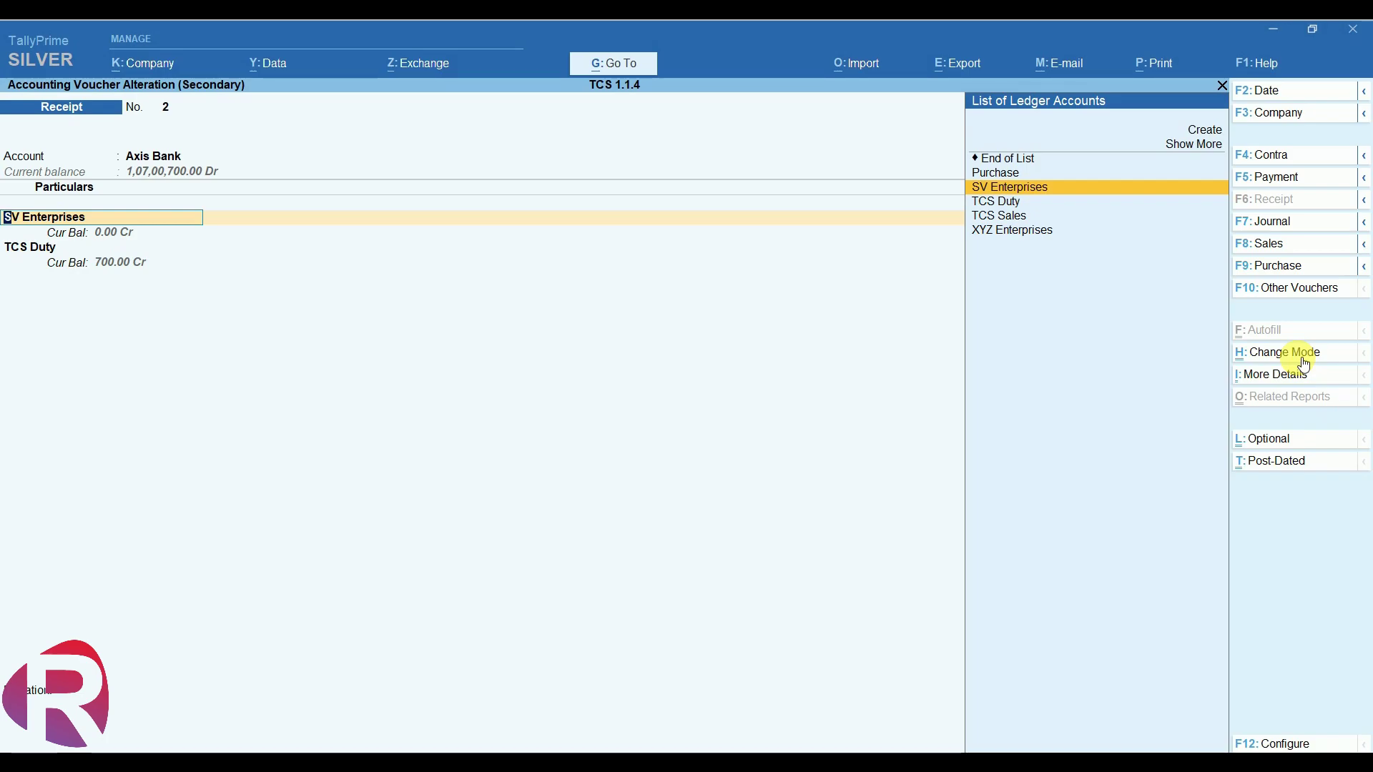
key("ctrl")
key("ctrl+Return")
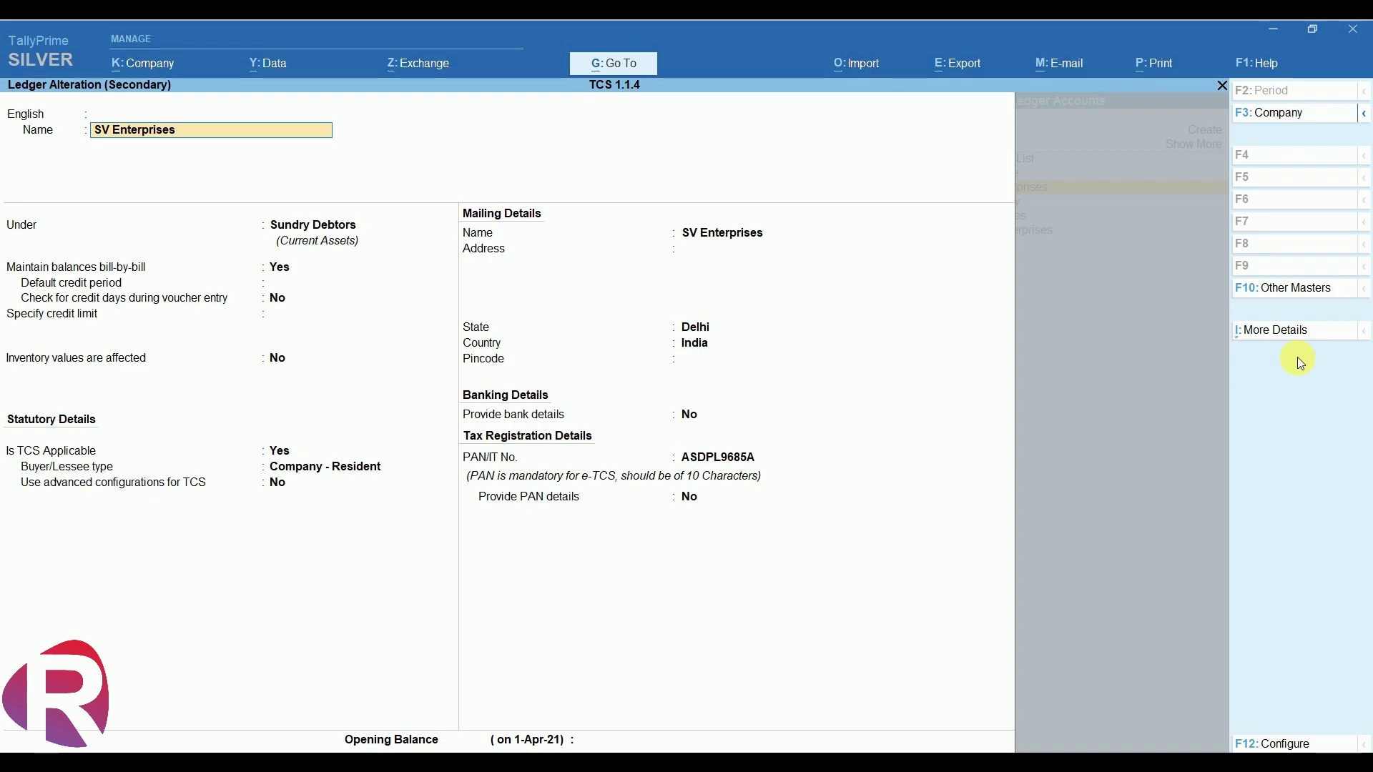
key("Return")
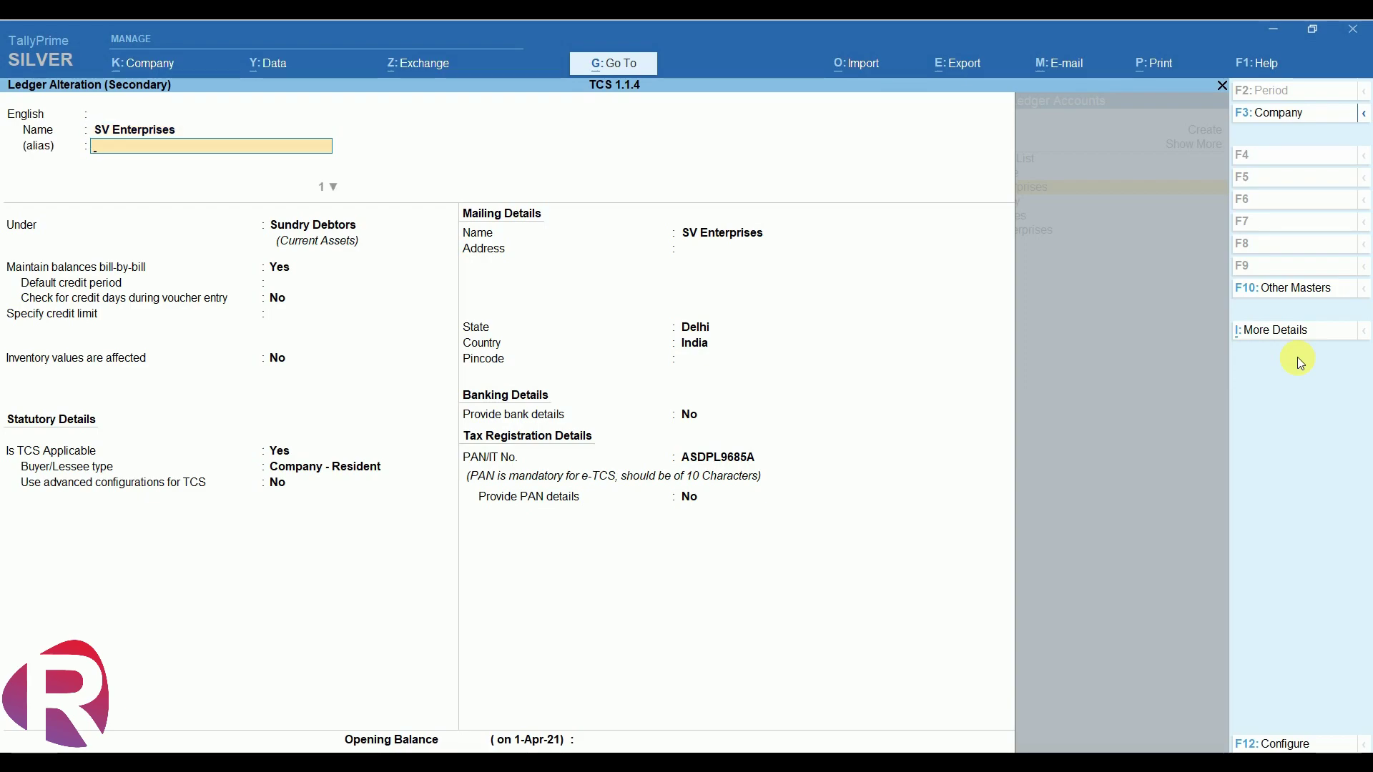
key("Return")
key("Return")
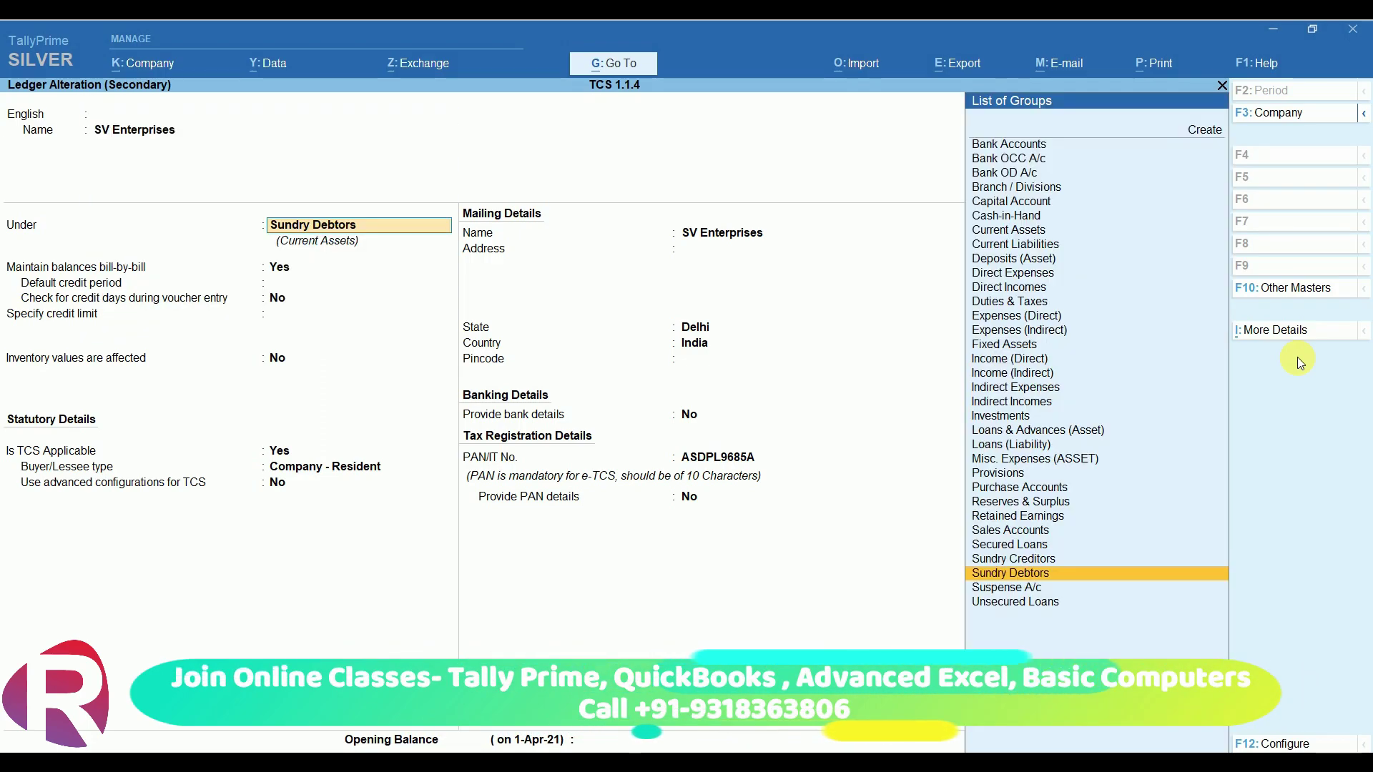
key("Return")
key("Return")
key("Return")
key("Return")
key("Return")
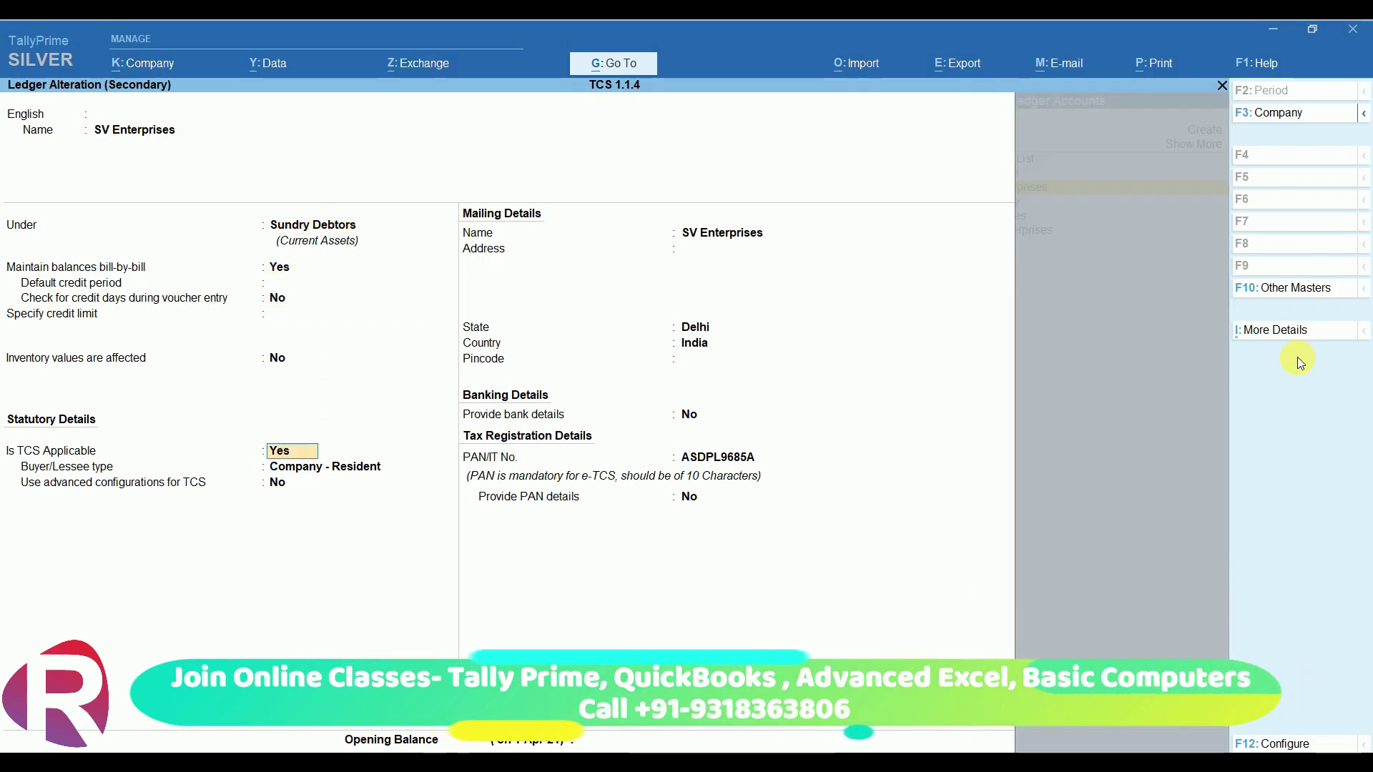
key("Return")
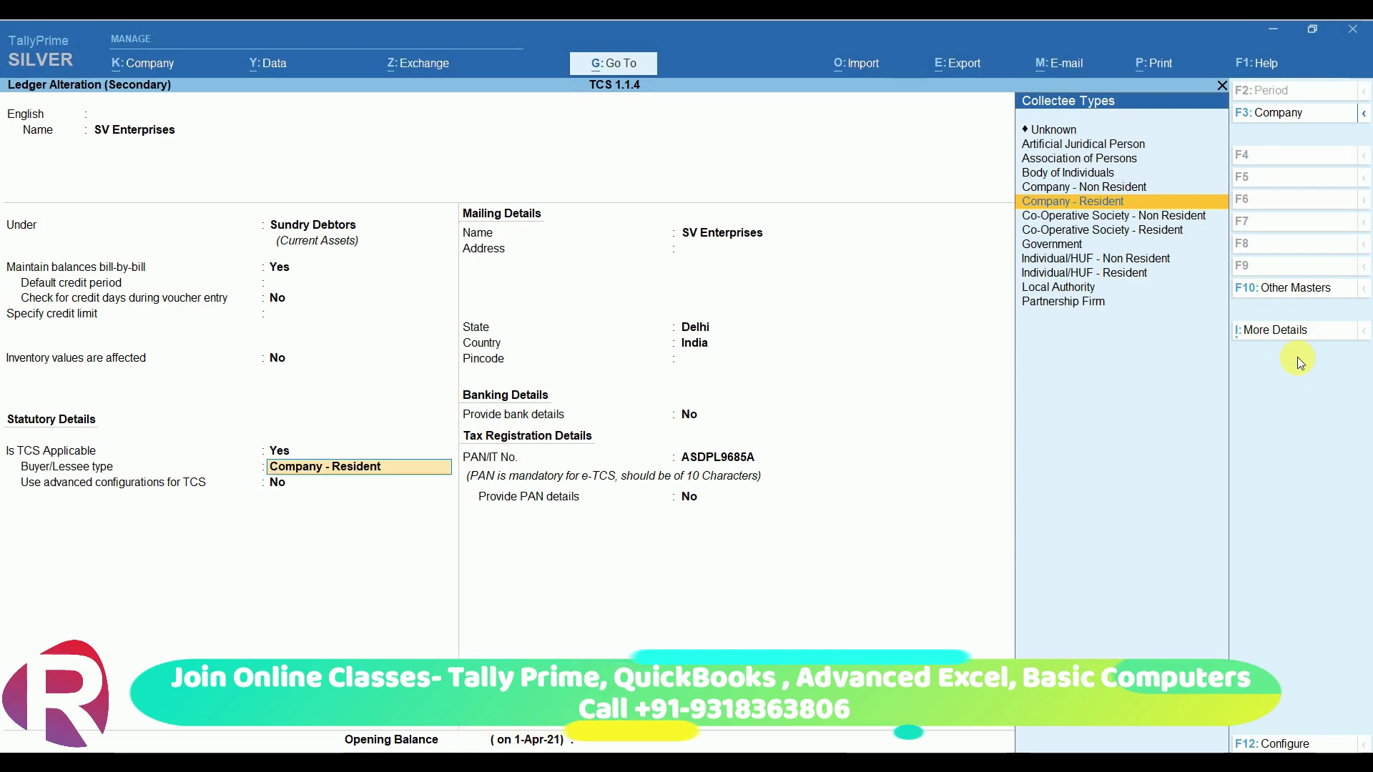
key("Return")
key("Return")
key("Return")
key("Return")
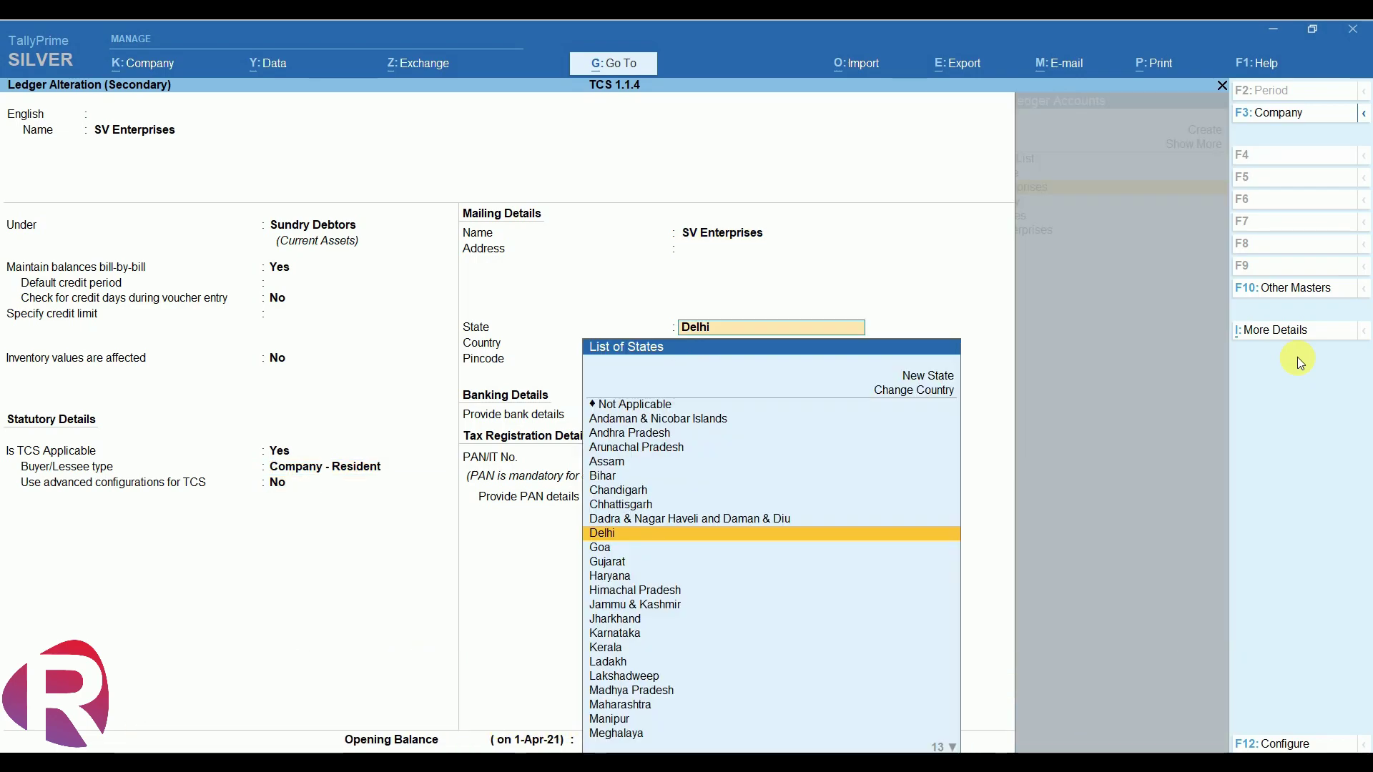
key("Return")
key("Return")
key("Return")
key("Return")
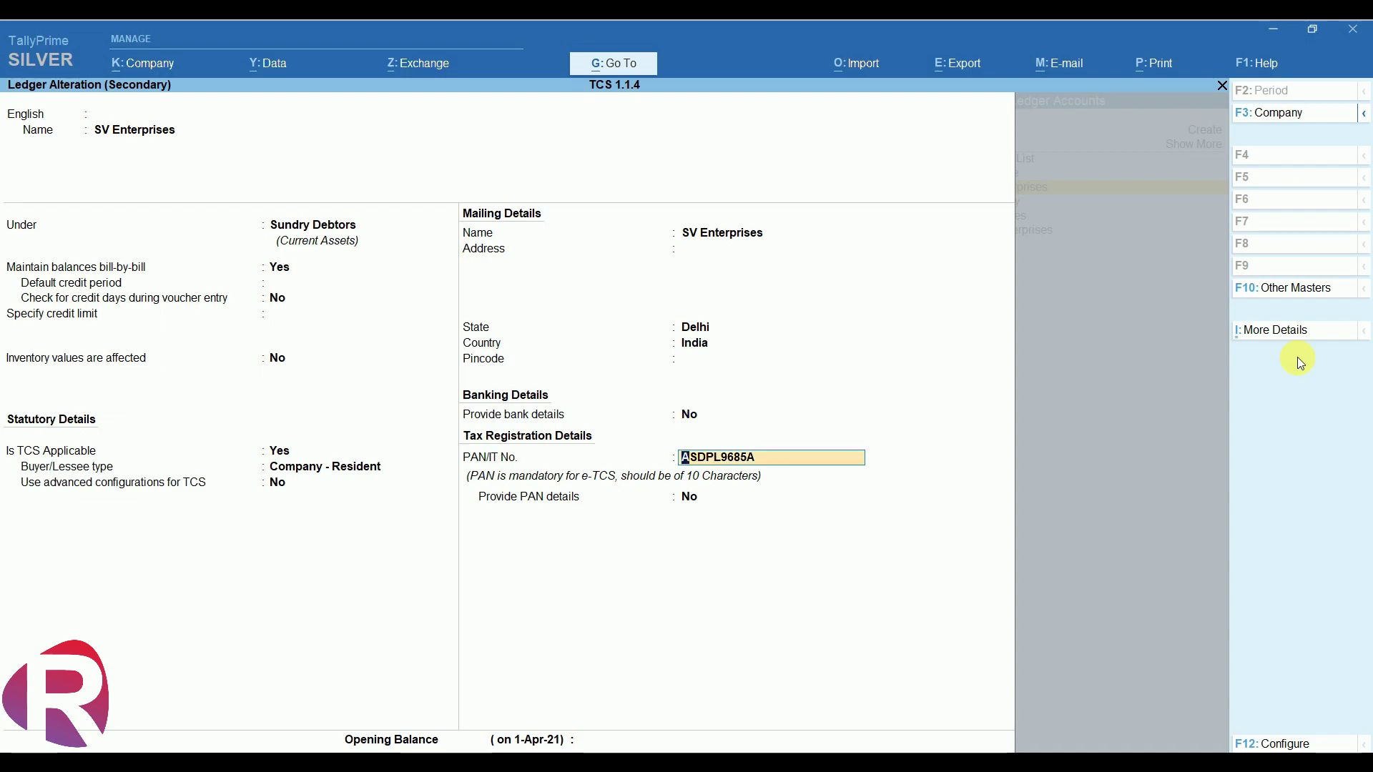
key("Return")
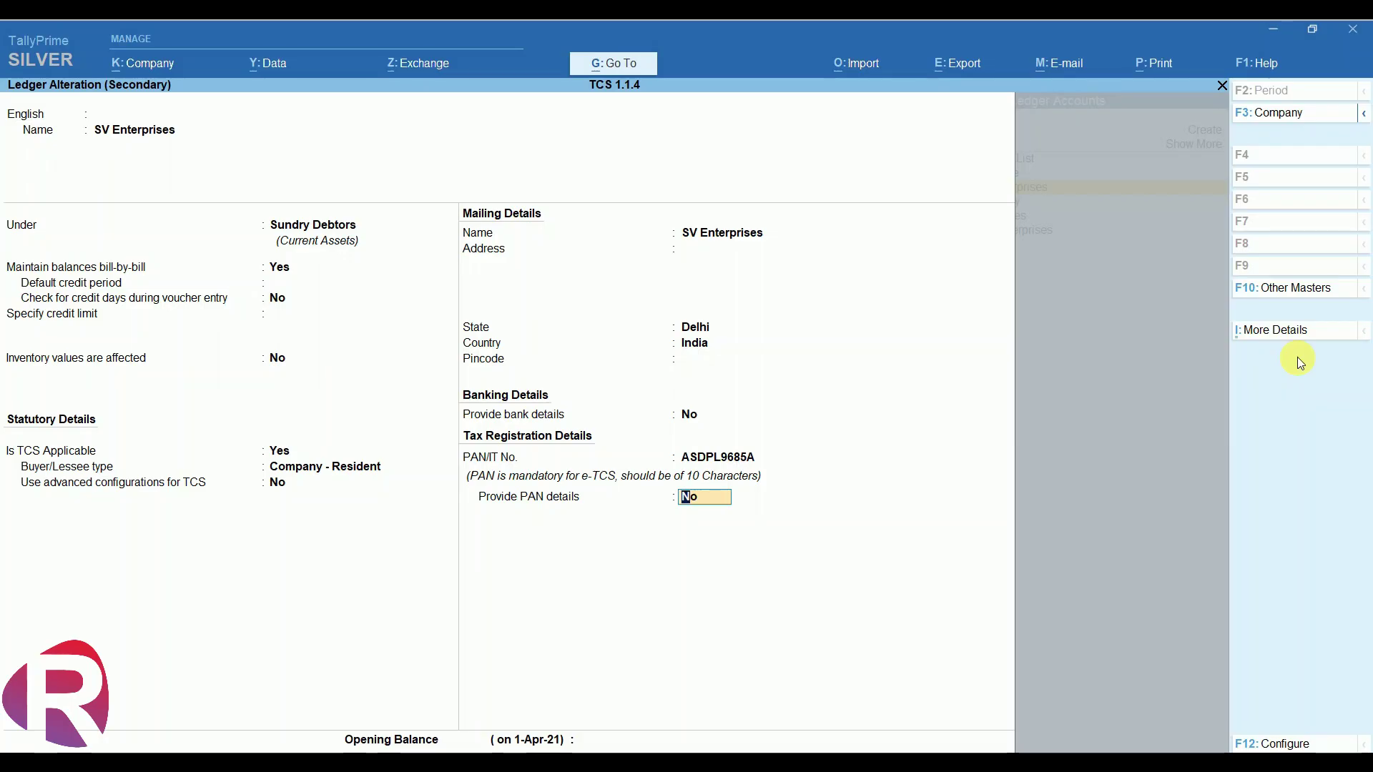
key("Return")
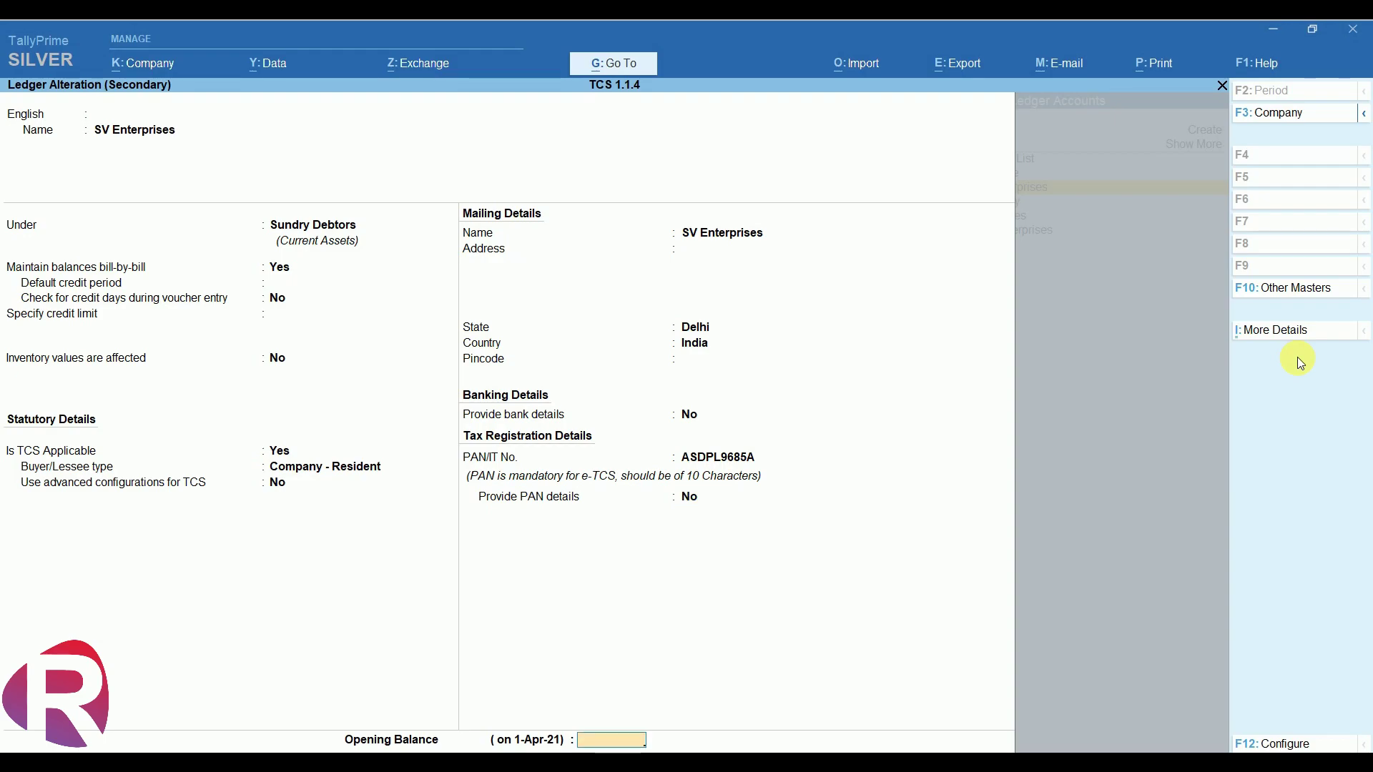
key("Return")
key("y")
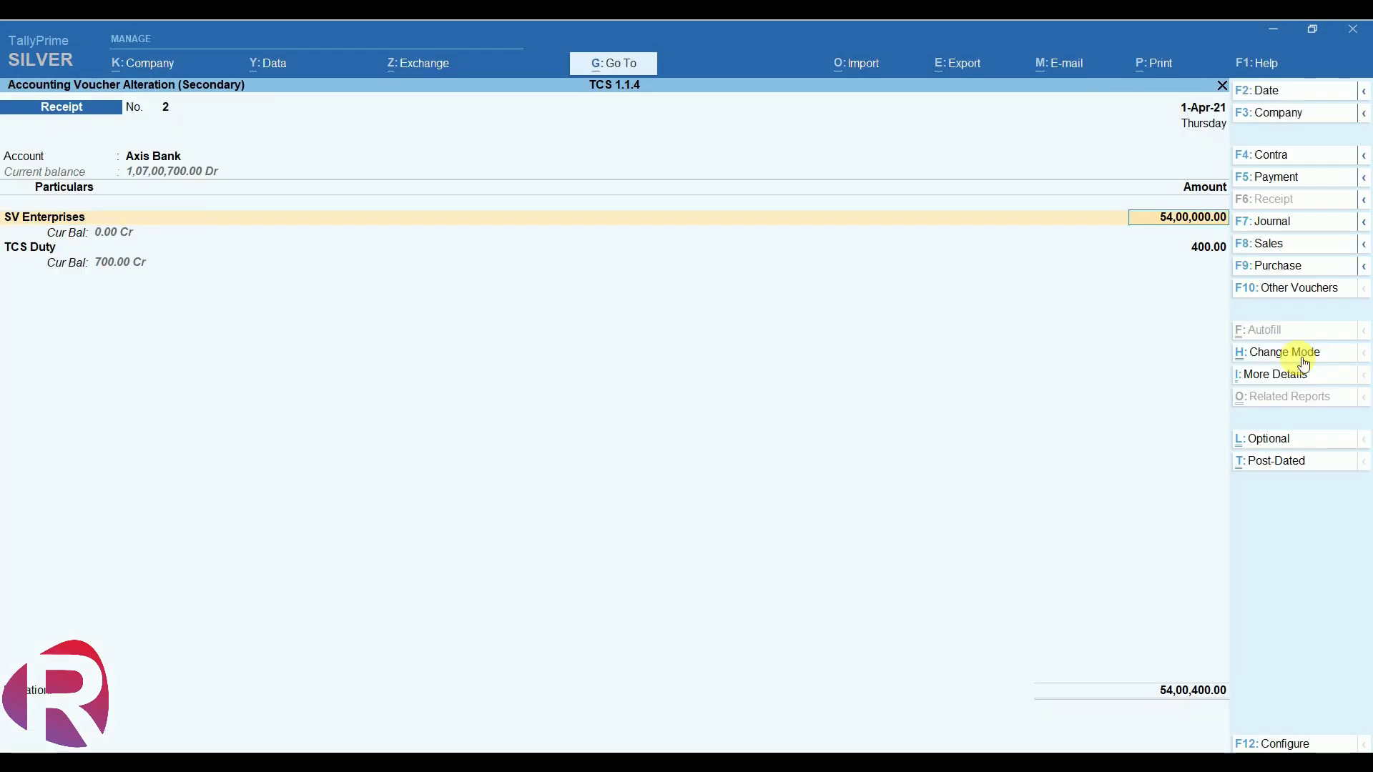
Mark SV Enterprises' 54,00,000 Cr as an Advance against reference 2 in bill-wise details
key("Return")
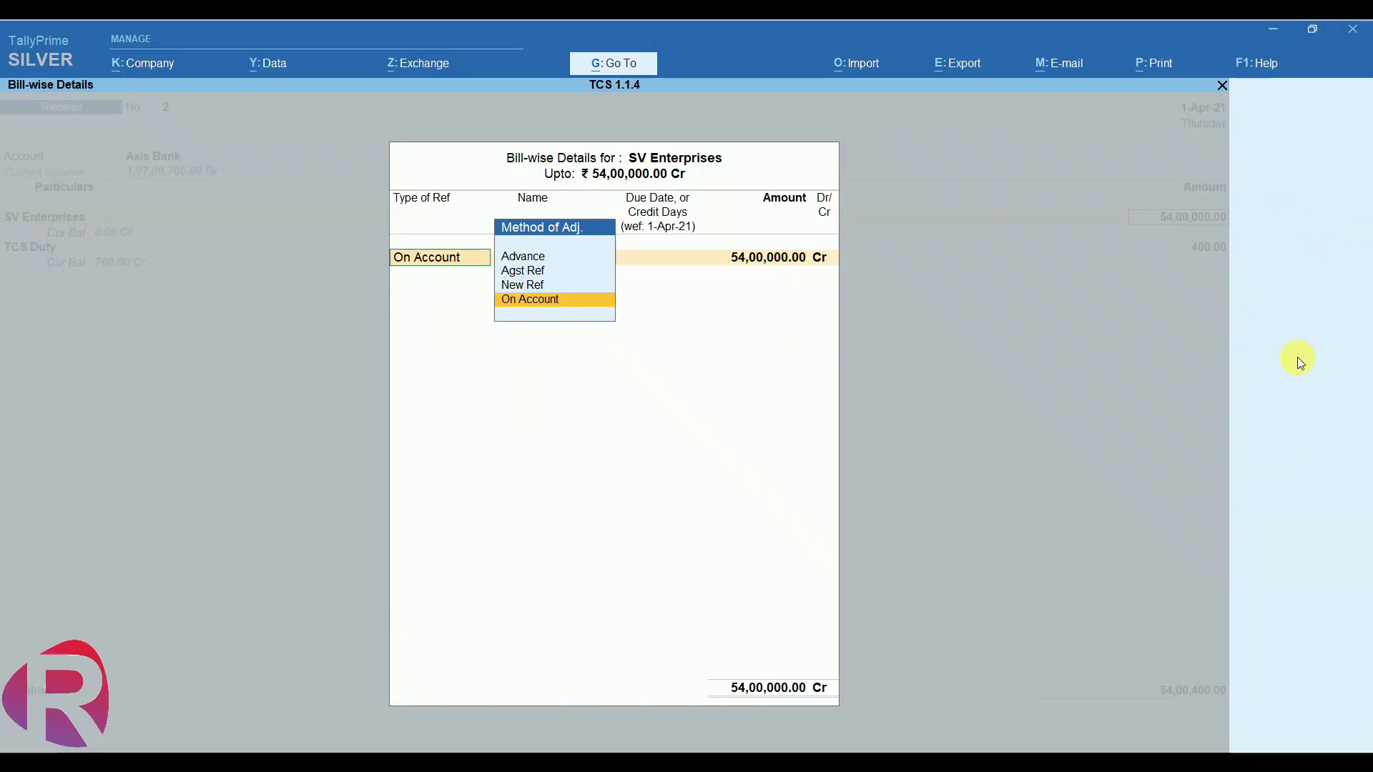
key("Return")
key("BackSpace")
key("Up")
key("Up")
key("Up")
key("Return")
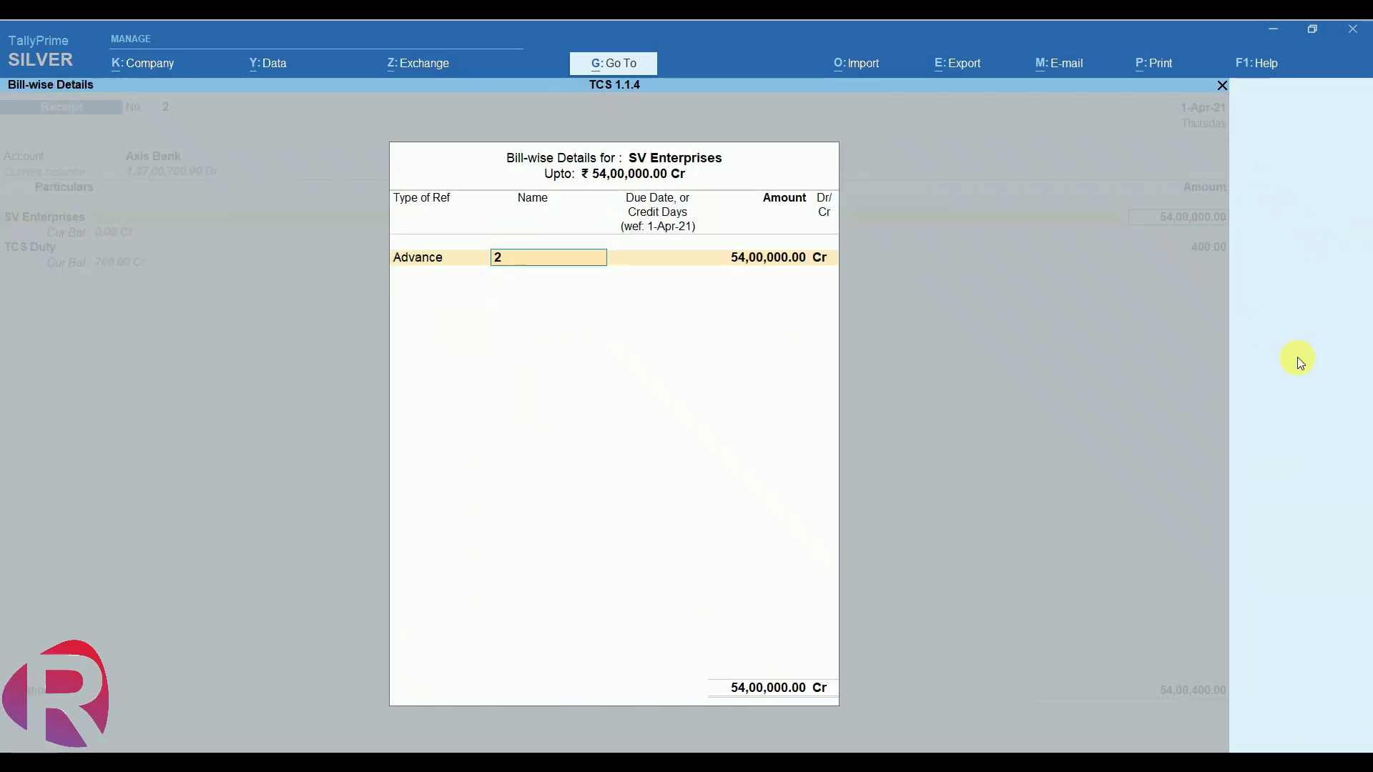
key("Return")
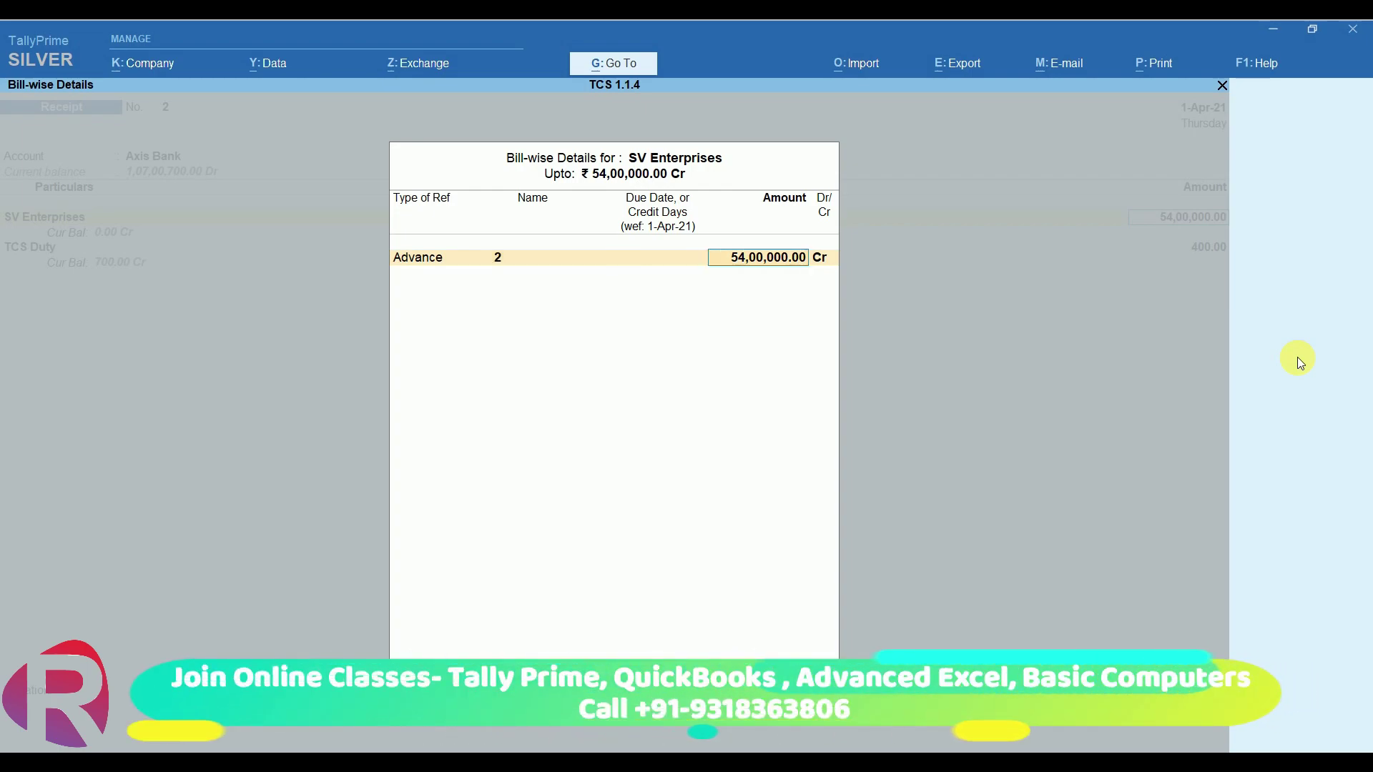
key("Return")
key("Return")
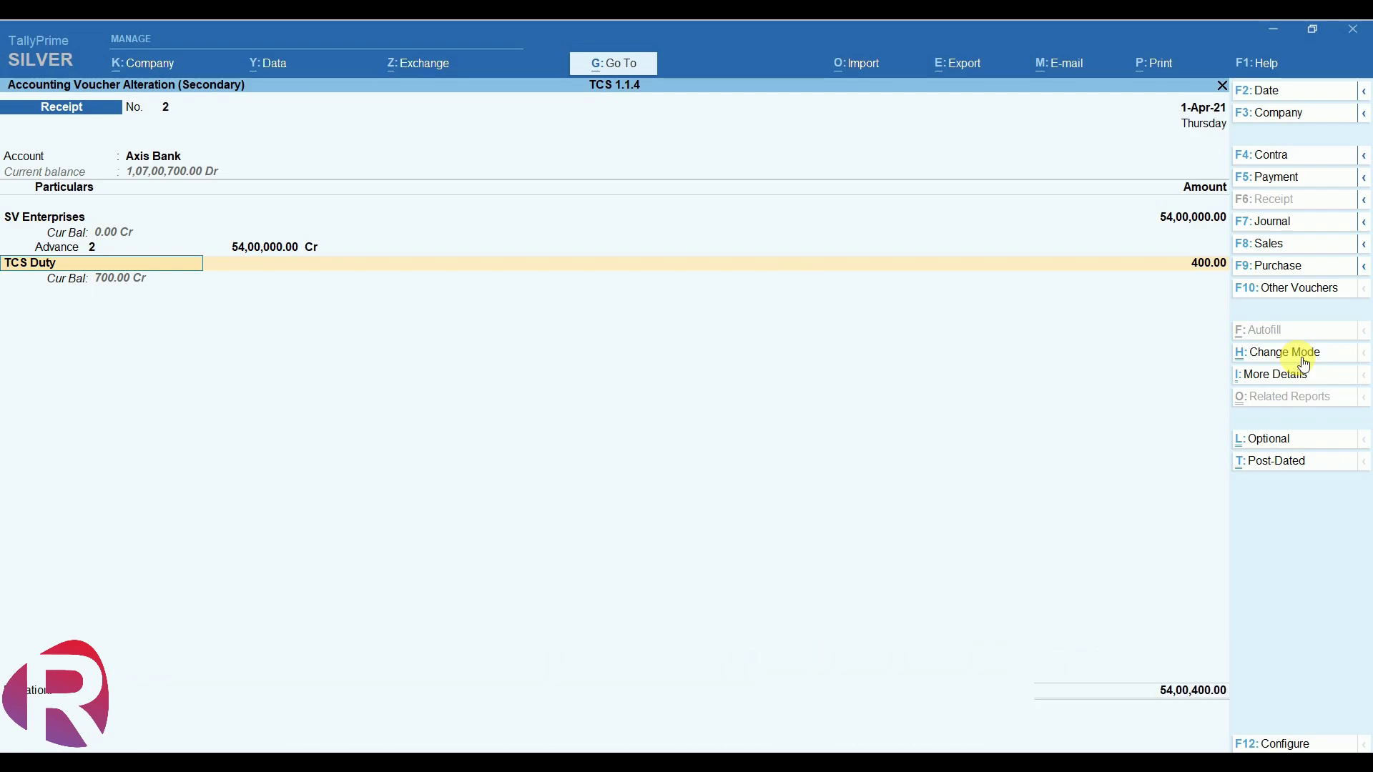
Save TCS Duty under Duties & Taxes with duty type TCS and nature of goods Any
key("ctrl+Return")
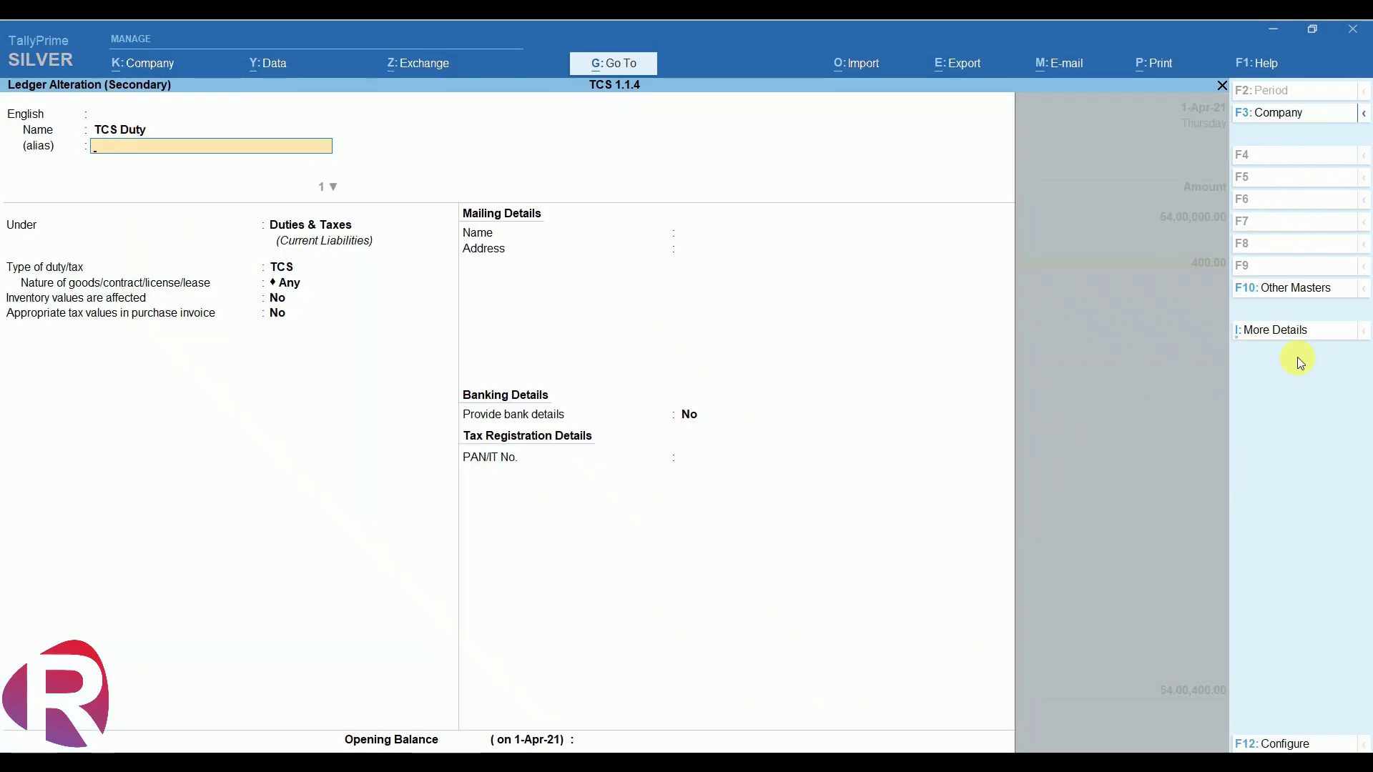
key("Return")
key("Return")
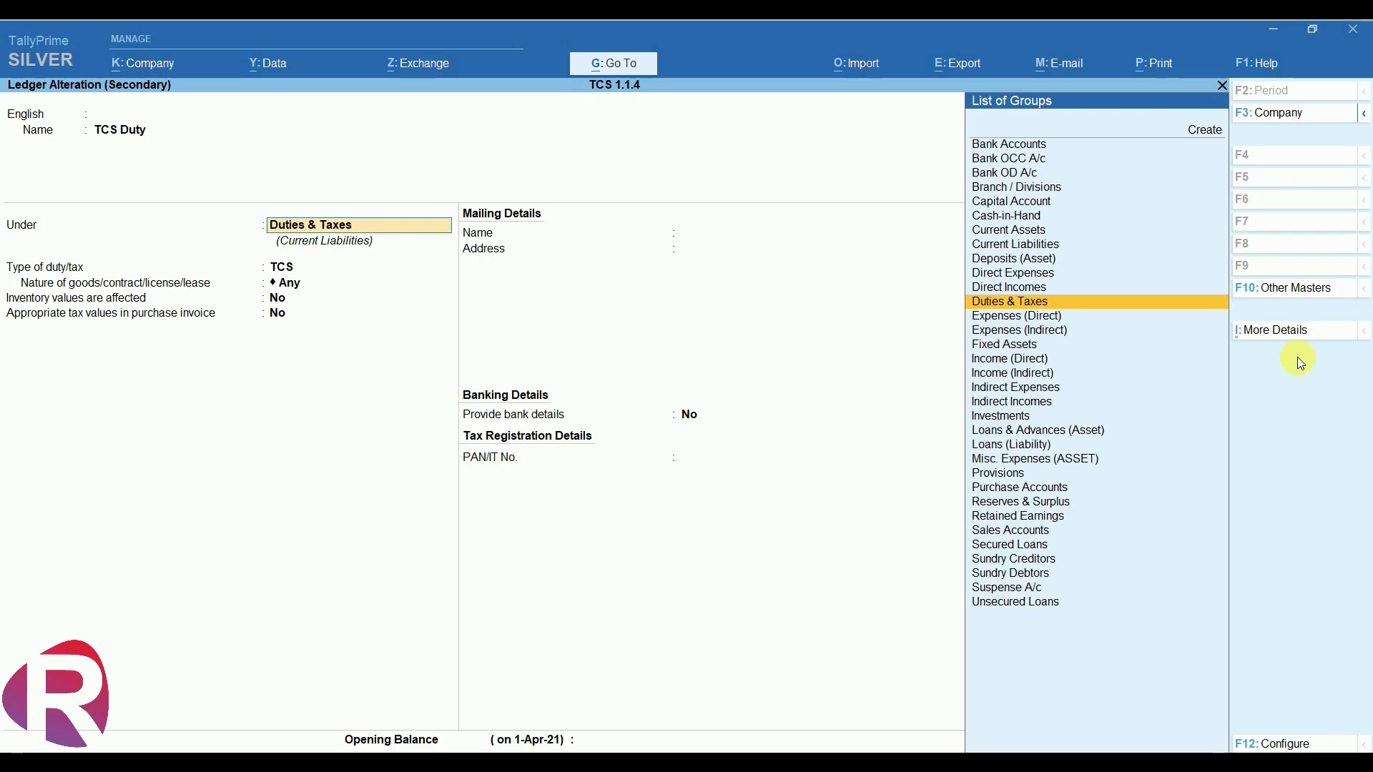
key("Return")
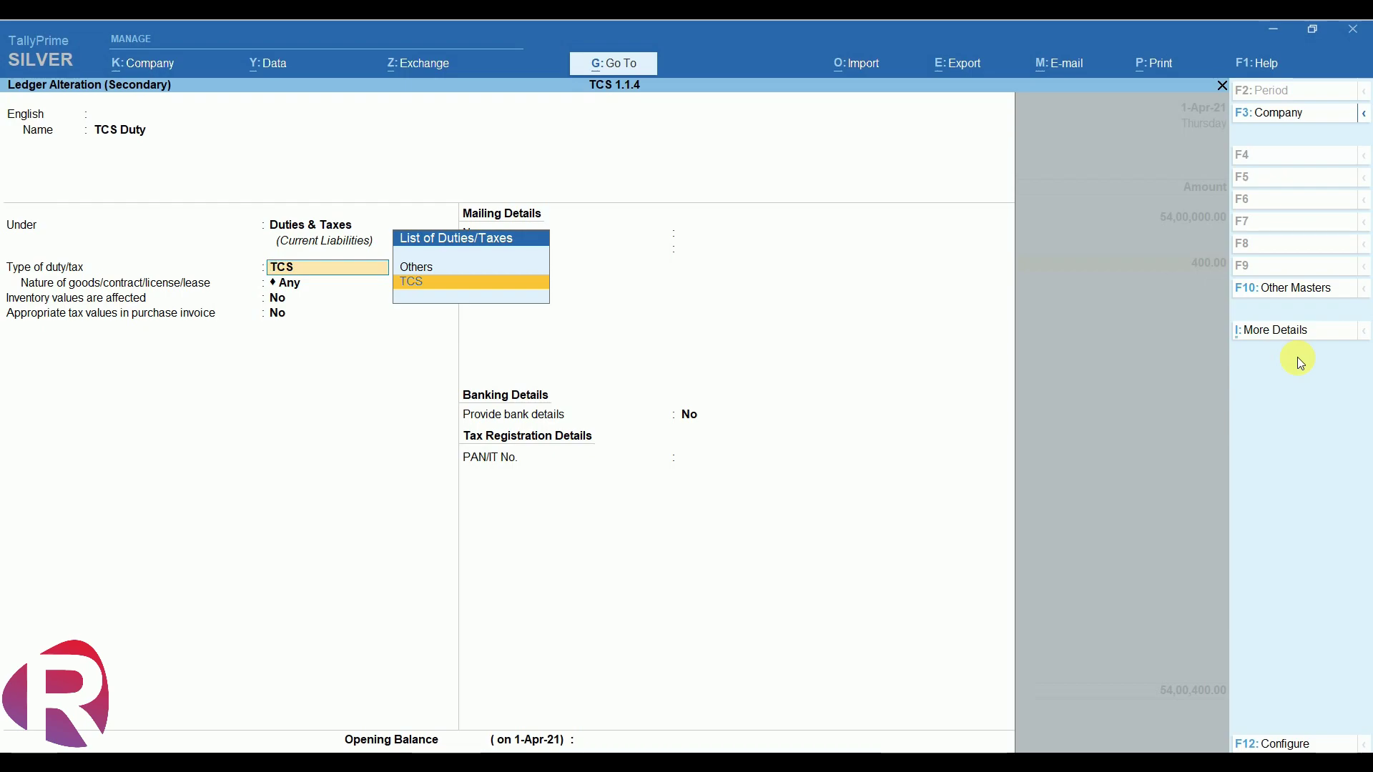
key("Return")
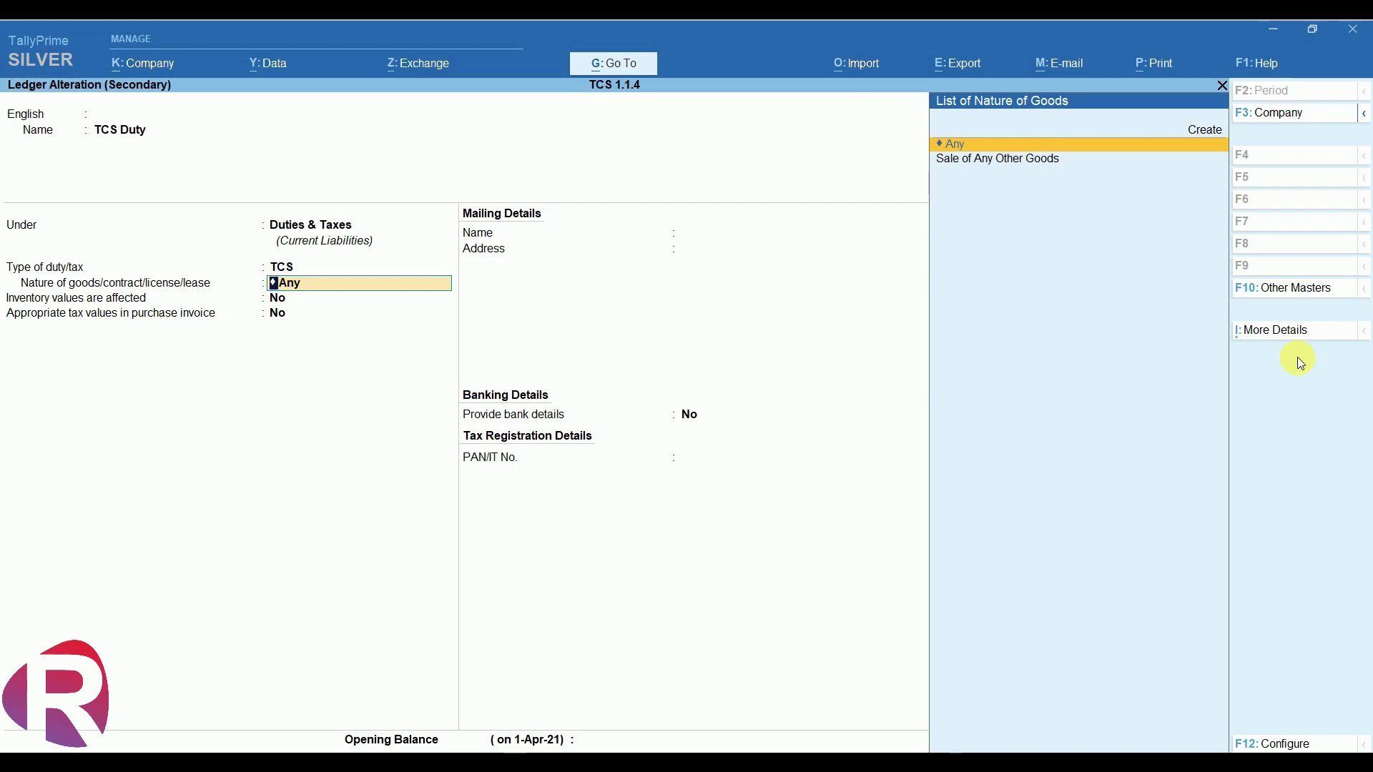
key("Return")
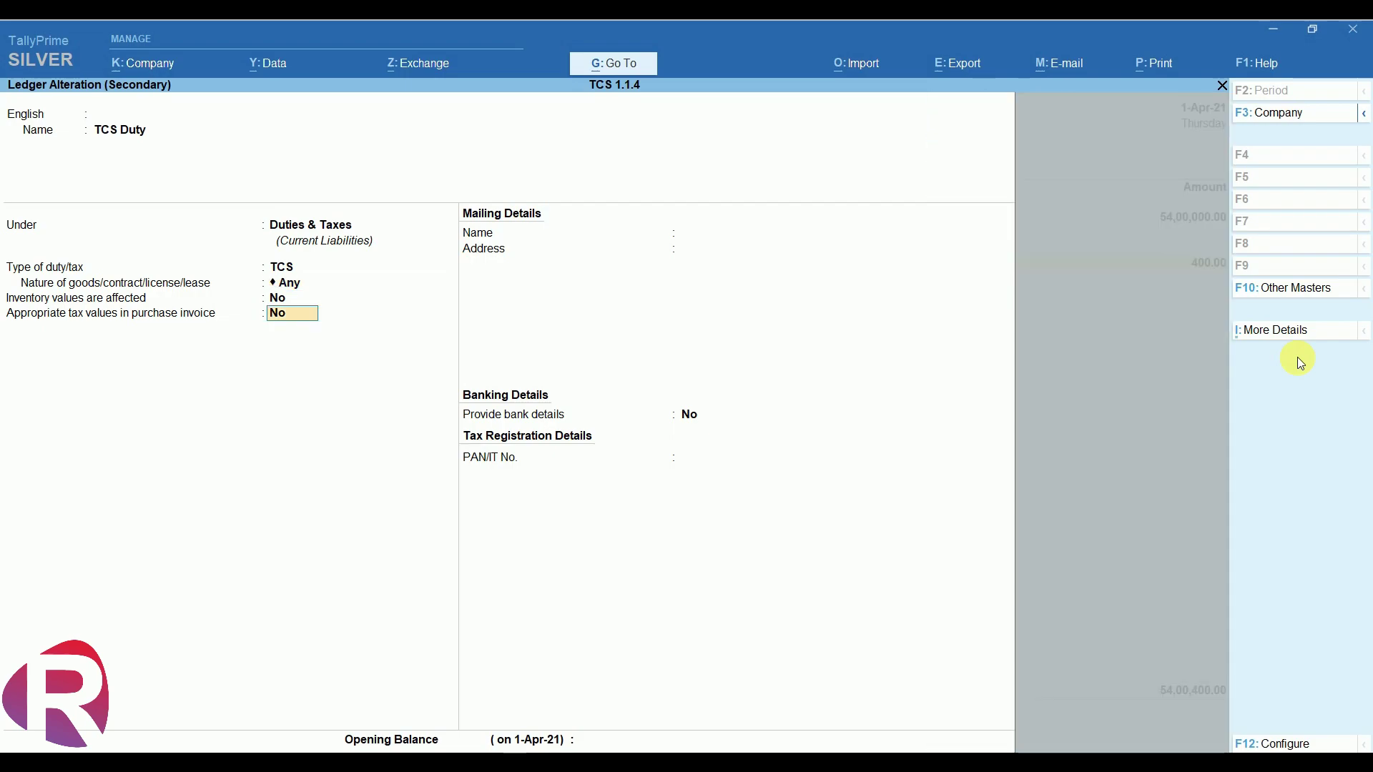
key("Return")
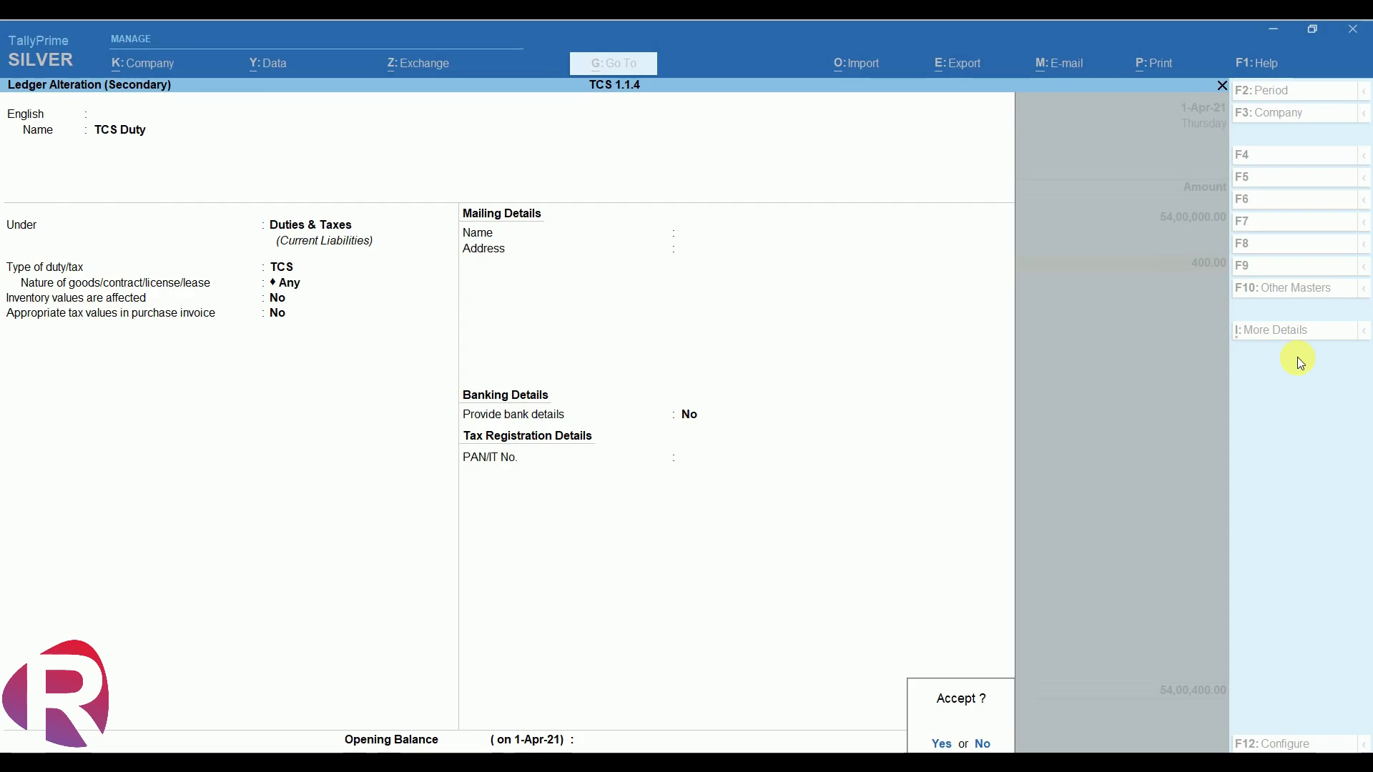
key("Return")
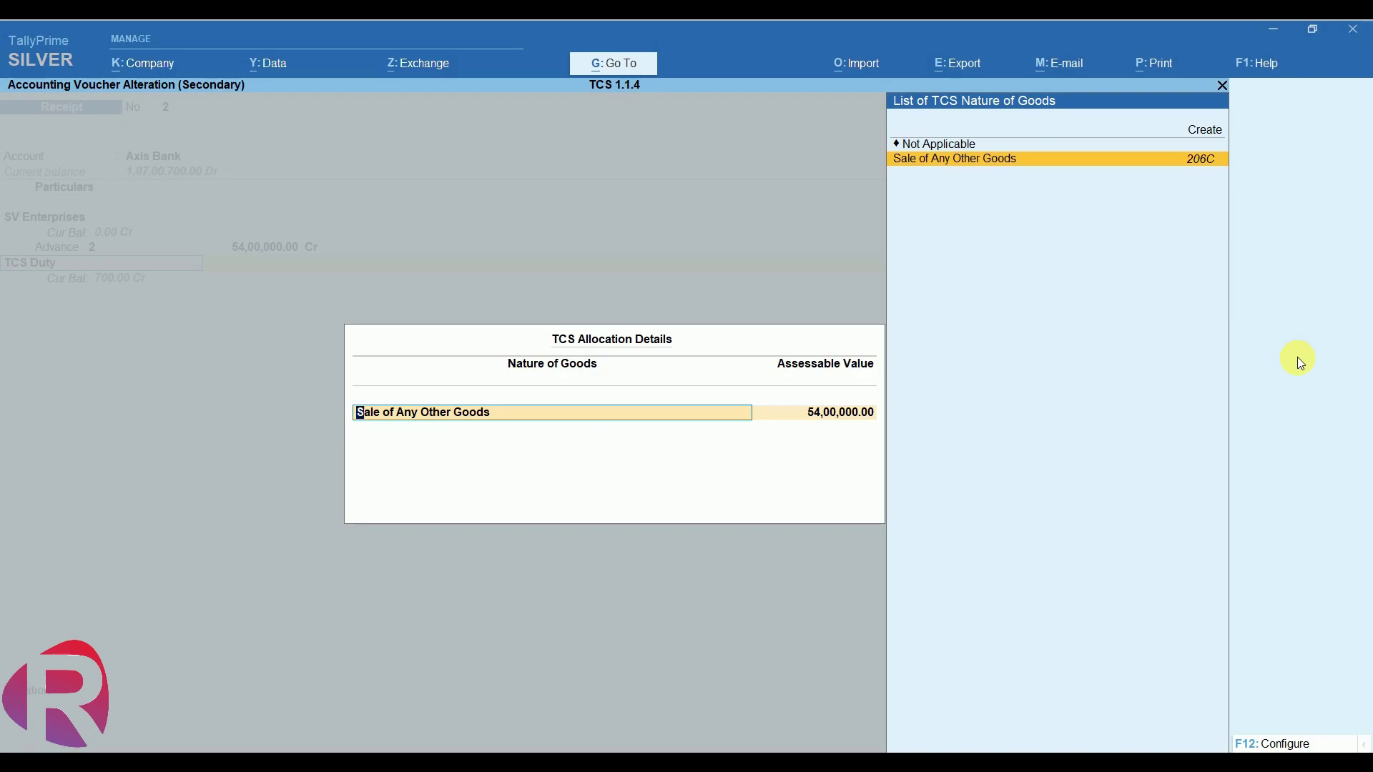
Accept Sale of Any Other Goods: section 206C, code 6CR, 0.10% rate, 50,00,000.00 threshold
key("ctrl+Return")
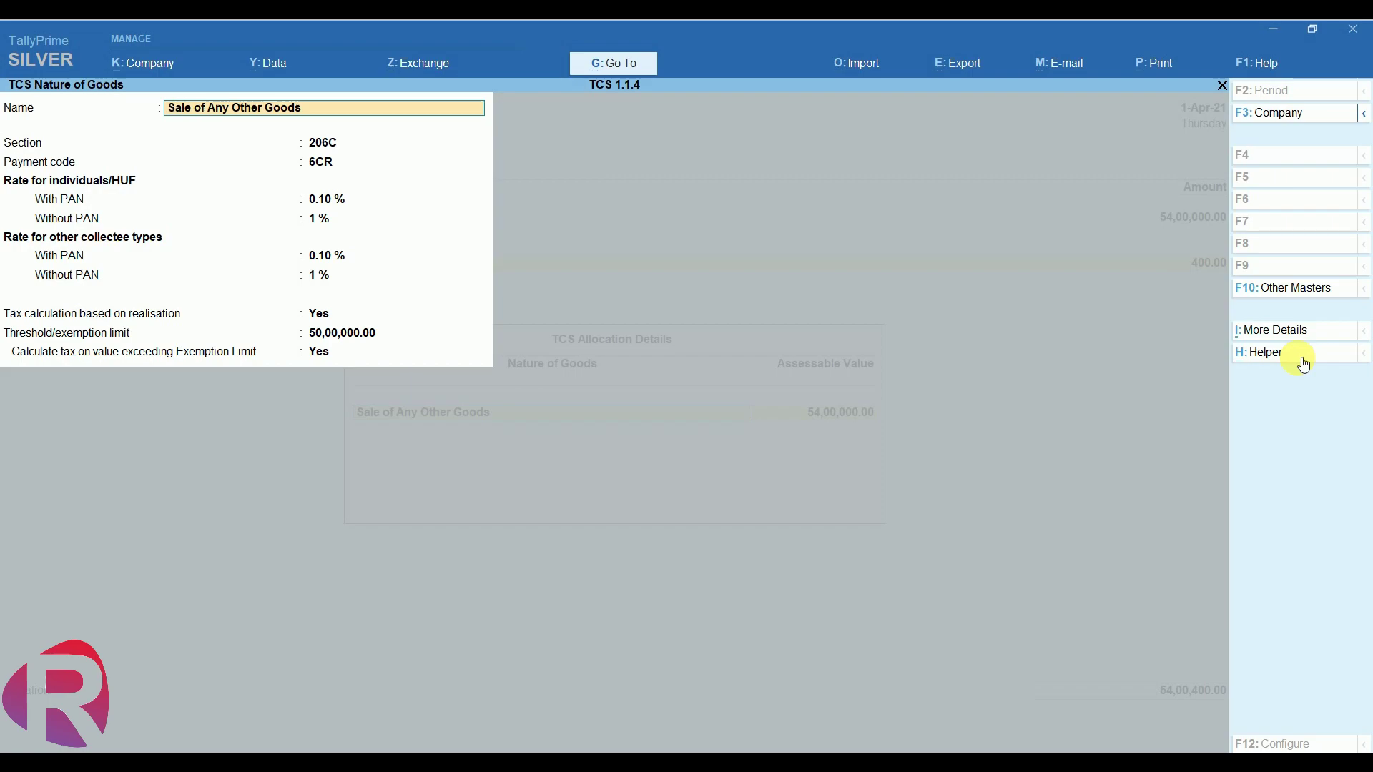
key("Return")
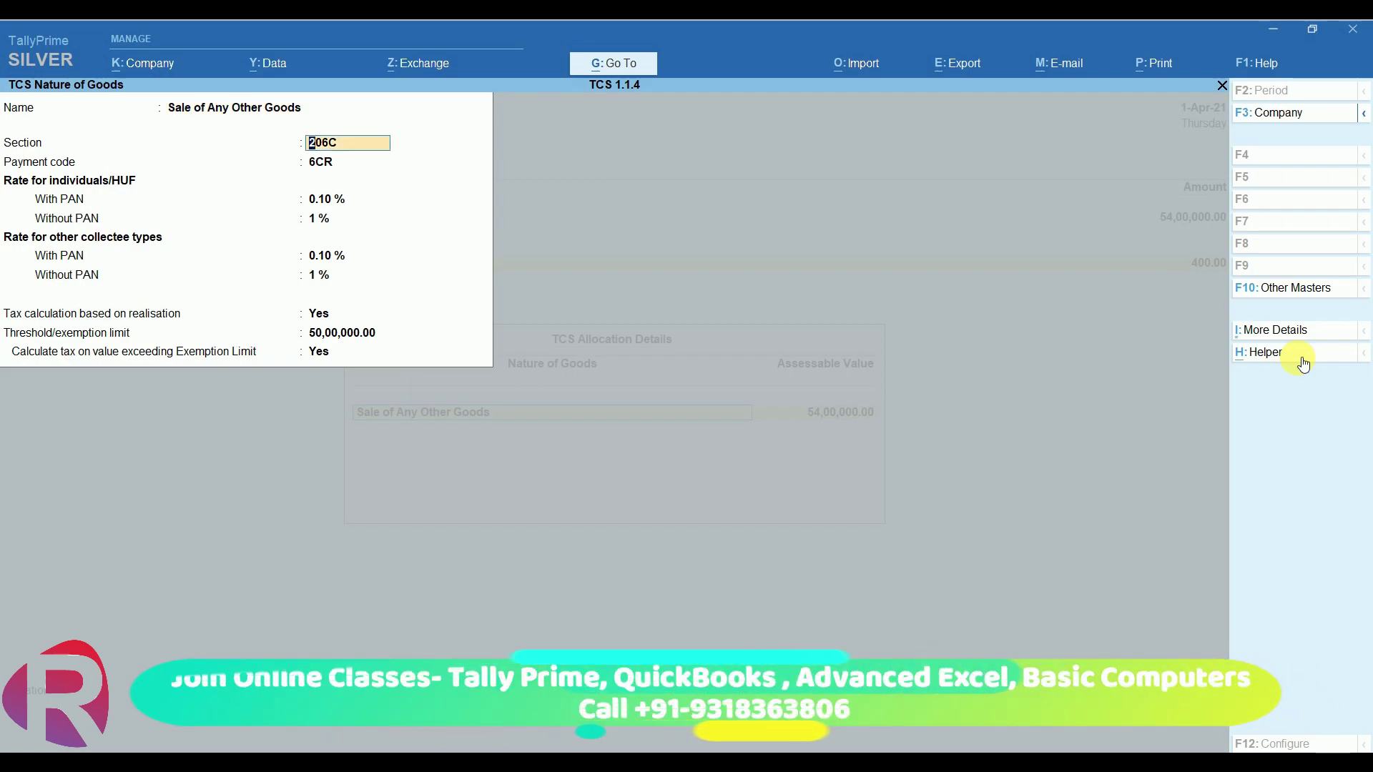
key("Return")
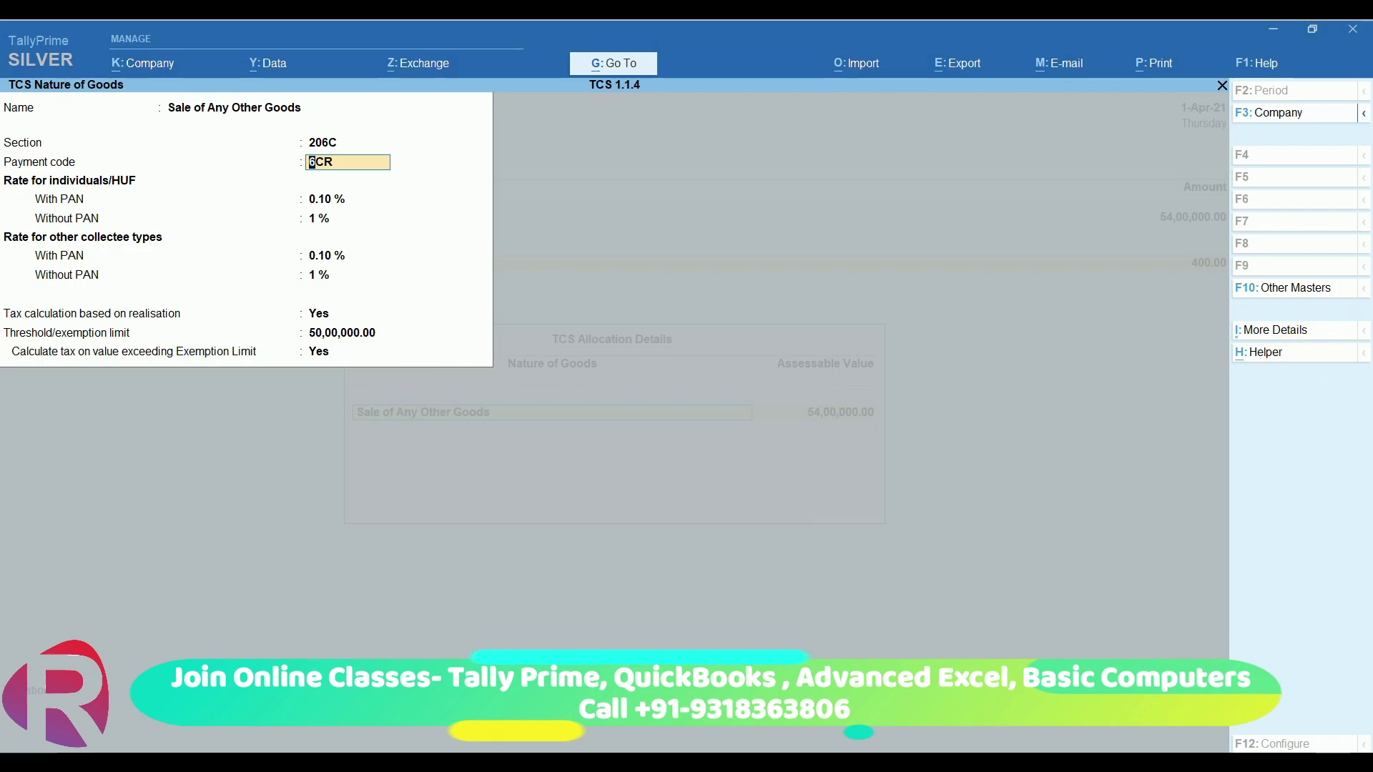
key("Return")
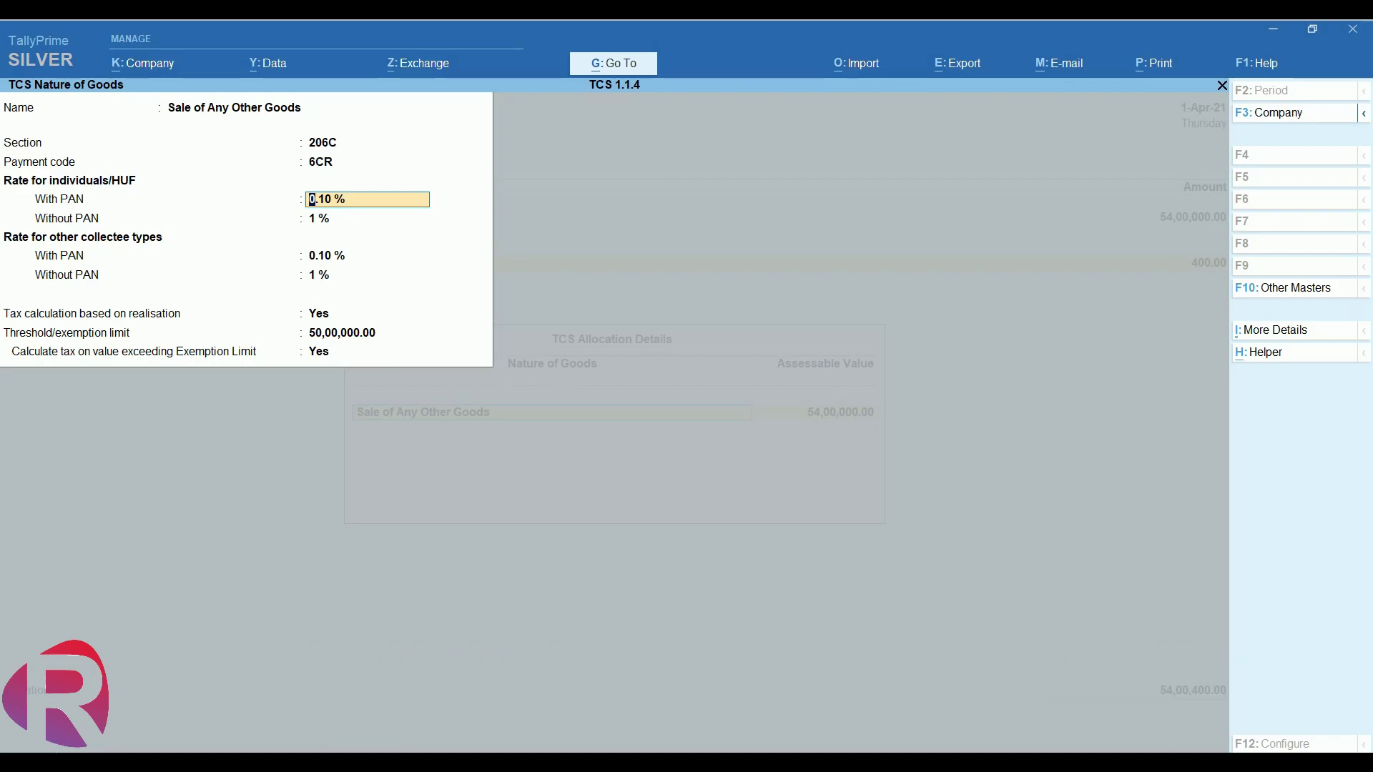
key("Return")
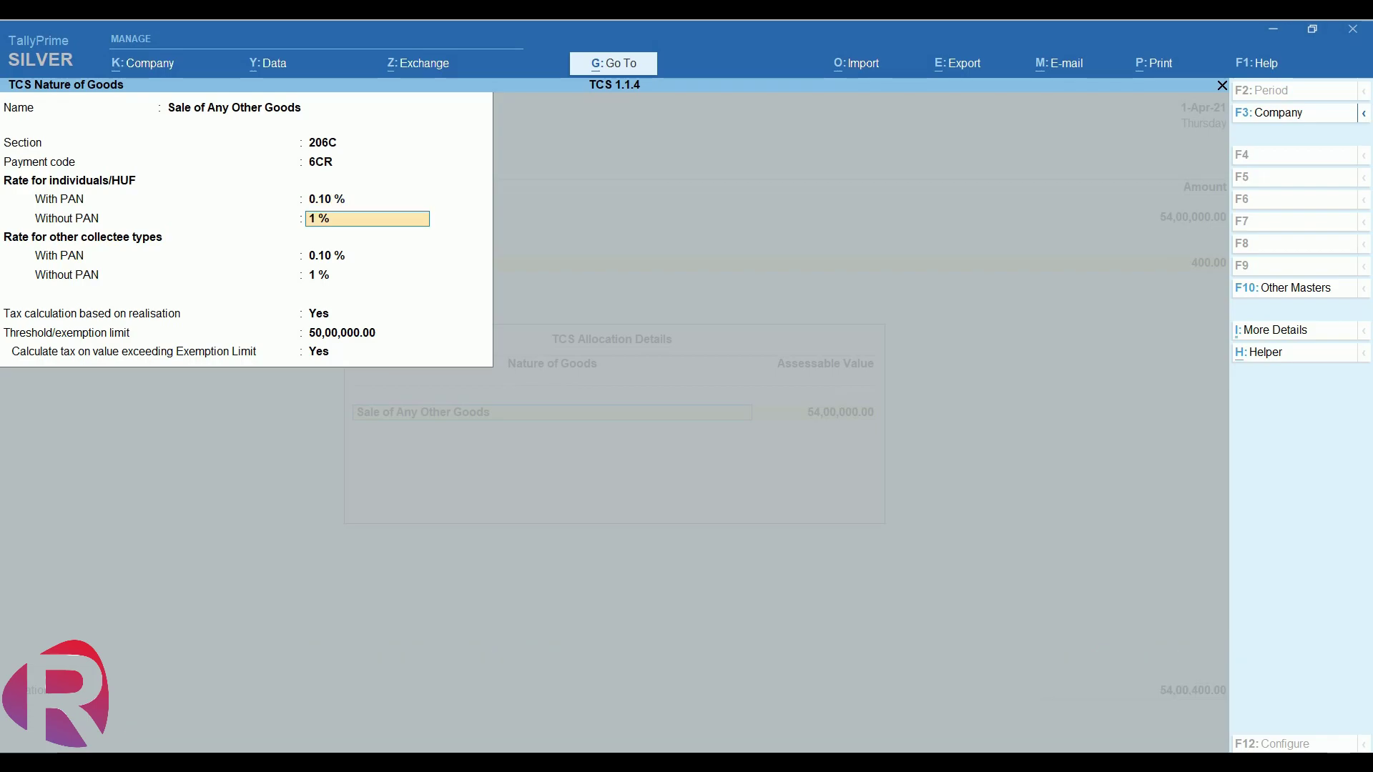
key("Return")
key("Return")
key("Return")
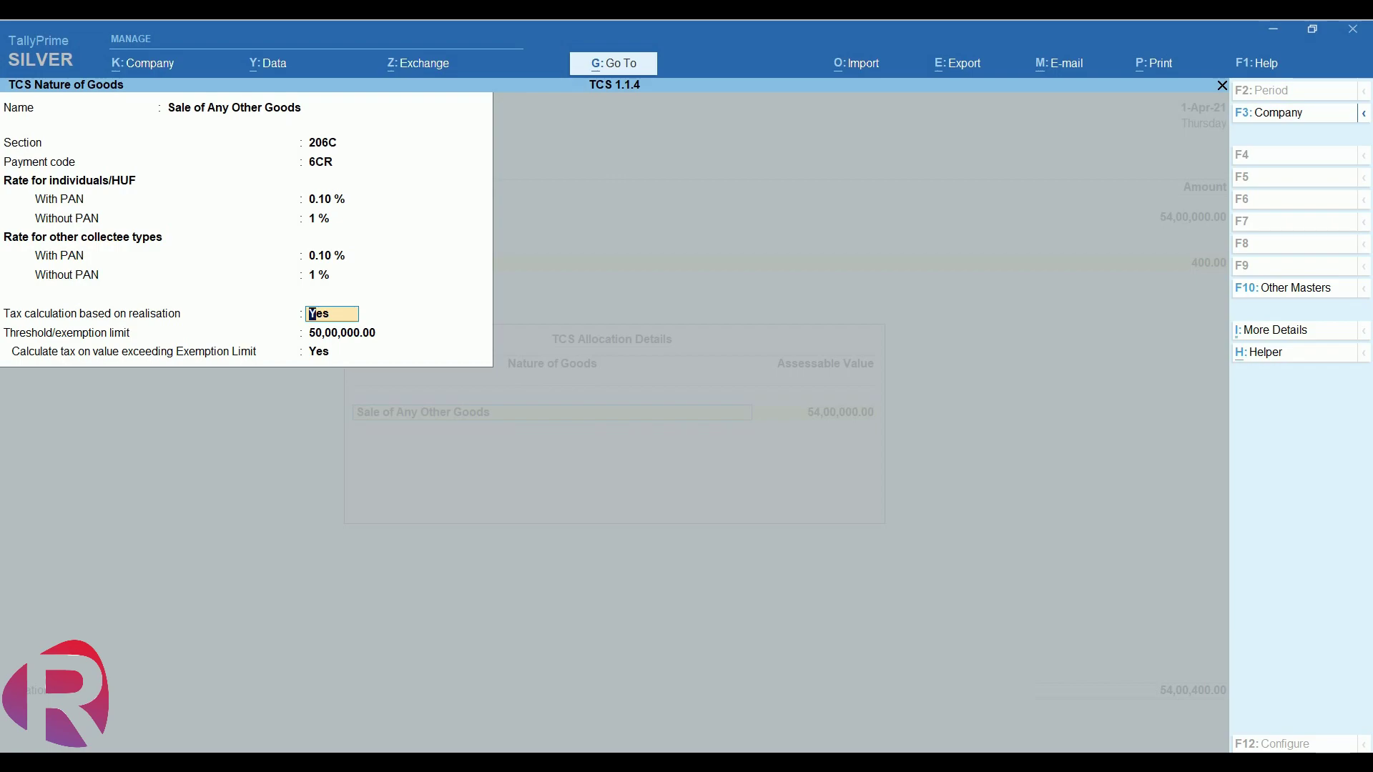
key("Return")
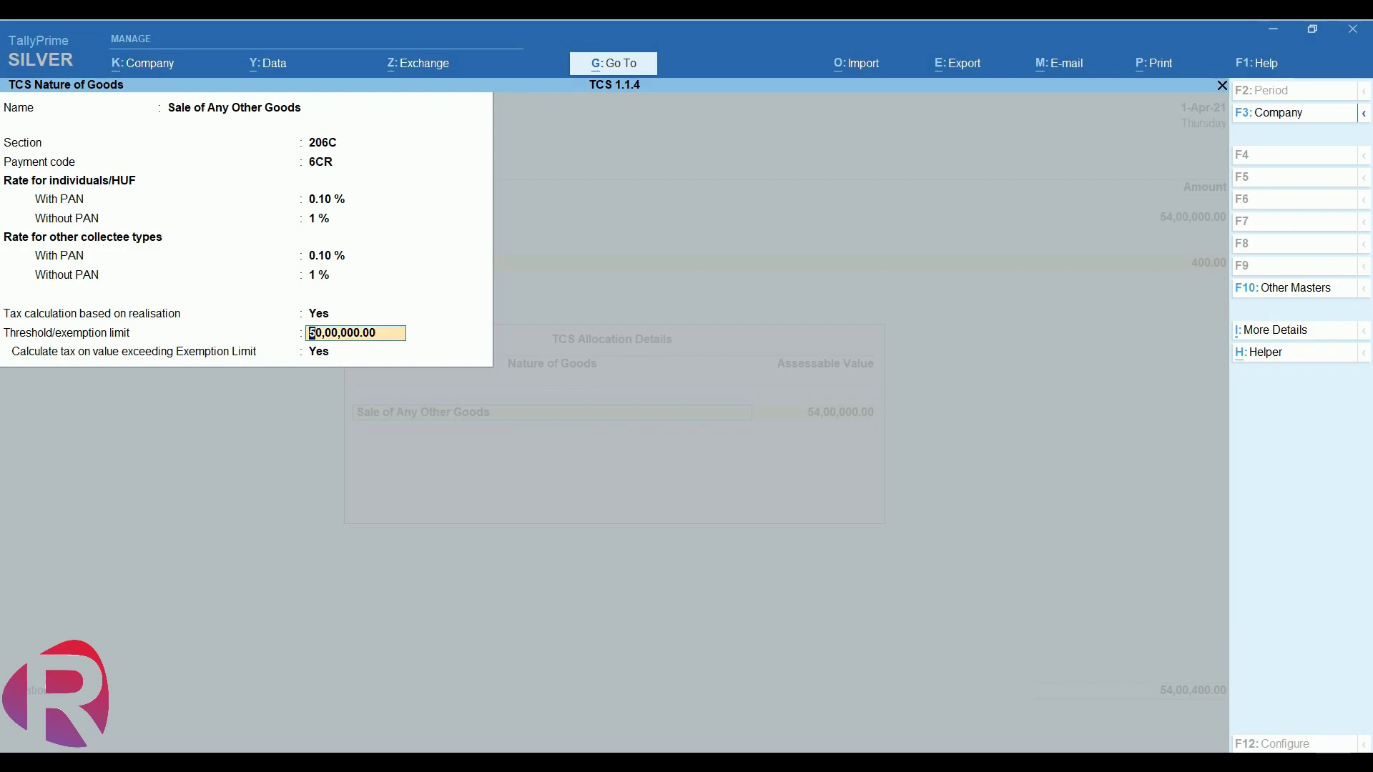
key("Return")
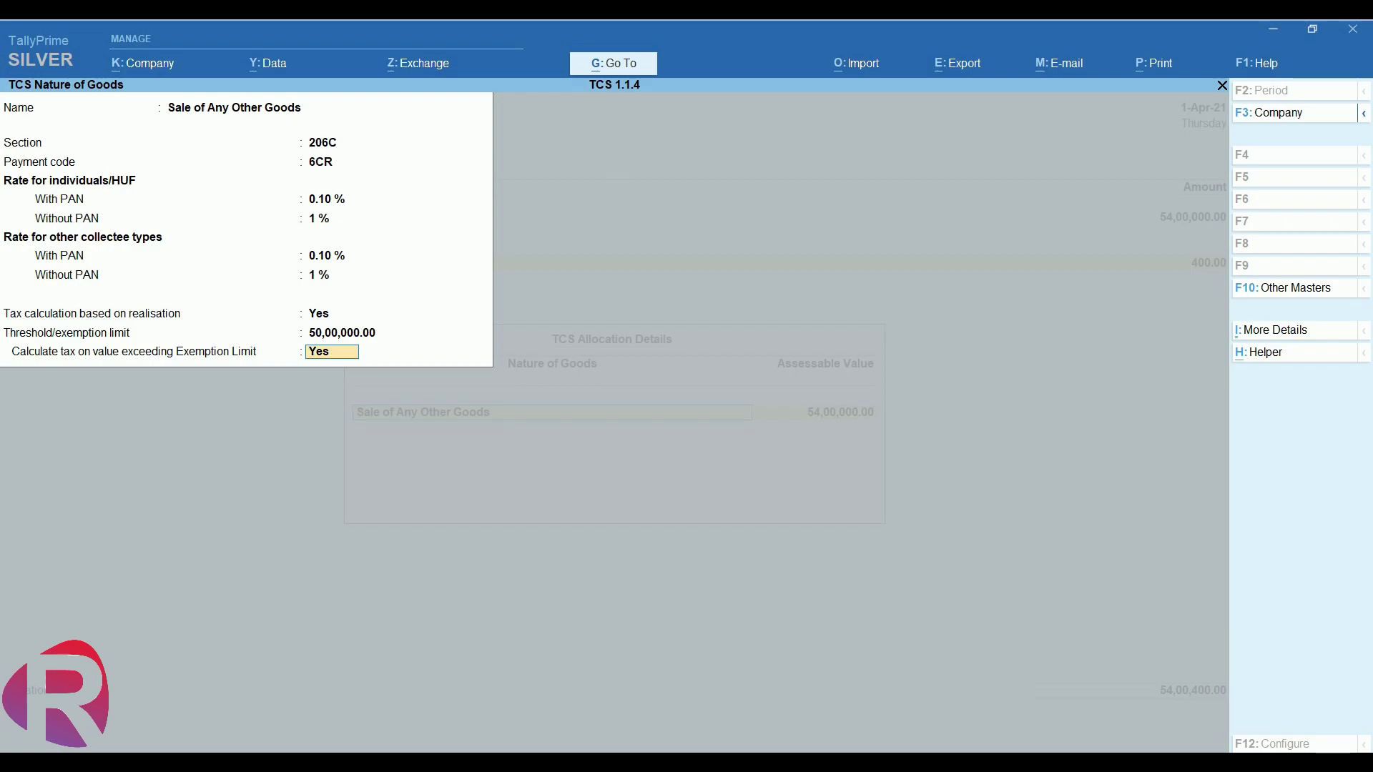
key("Return")
key("Return")
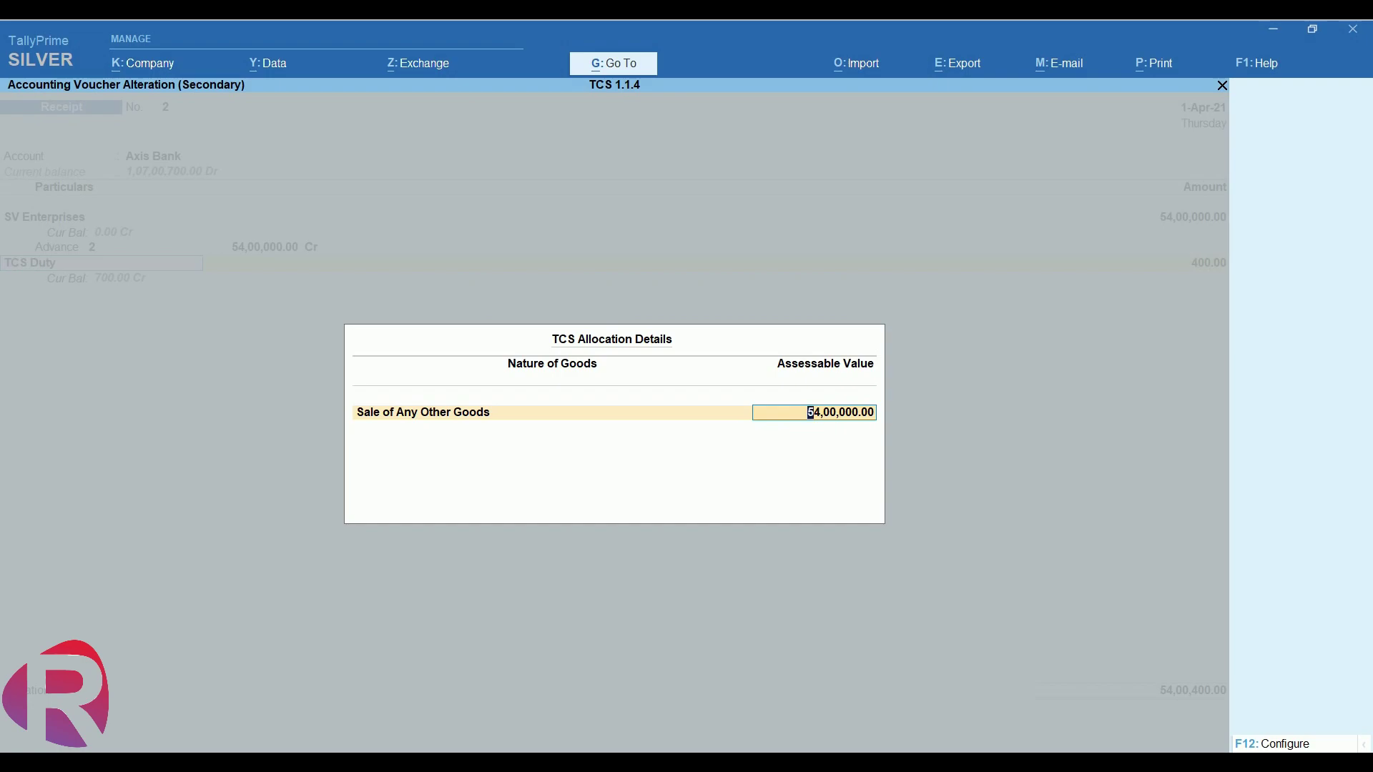
key("Return")
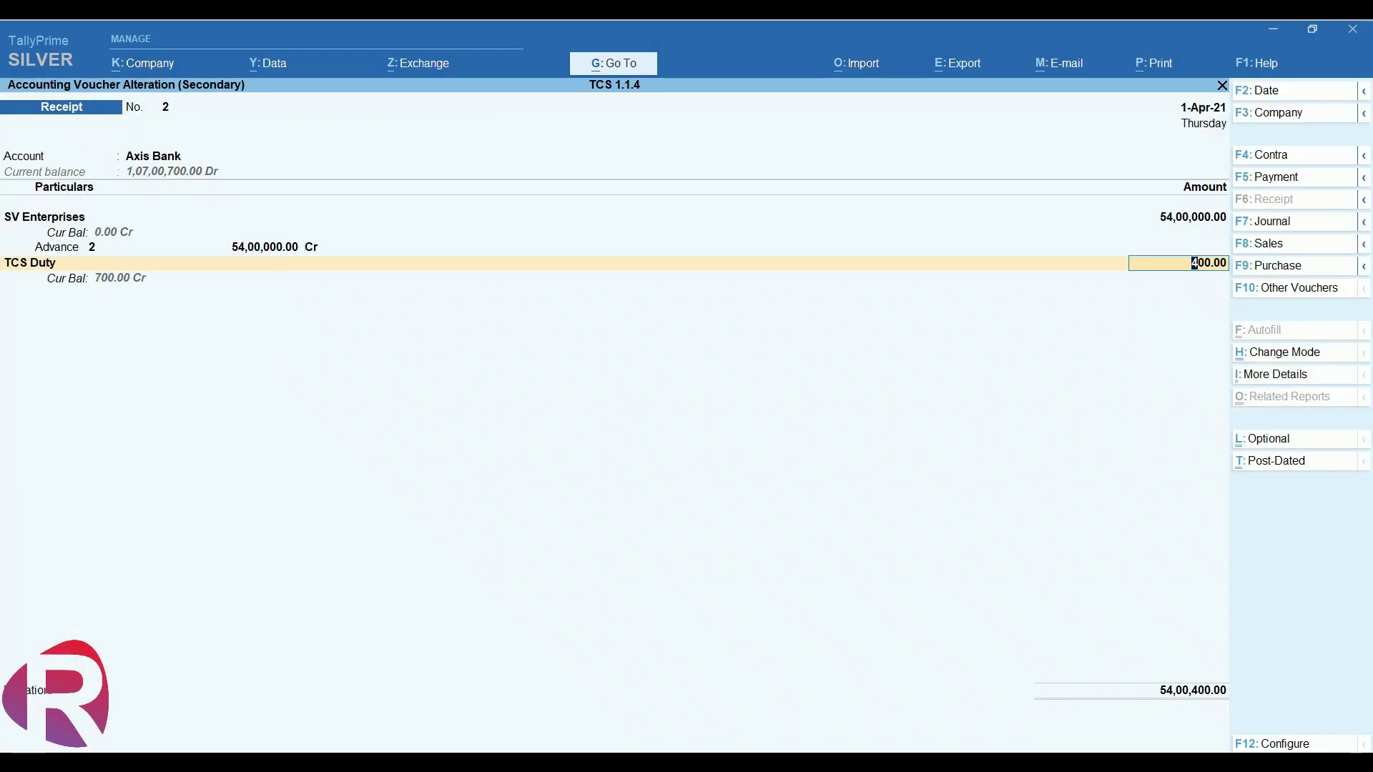
Record the Axis Bank Cheque/DD allocation of 54,00,400 dated 1-Apr-21 and save receipt No. 2
key("Return")
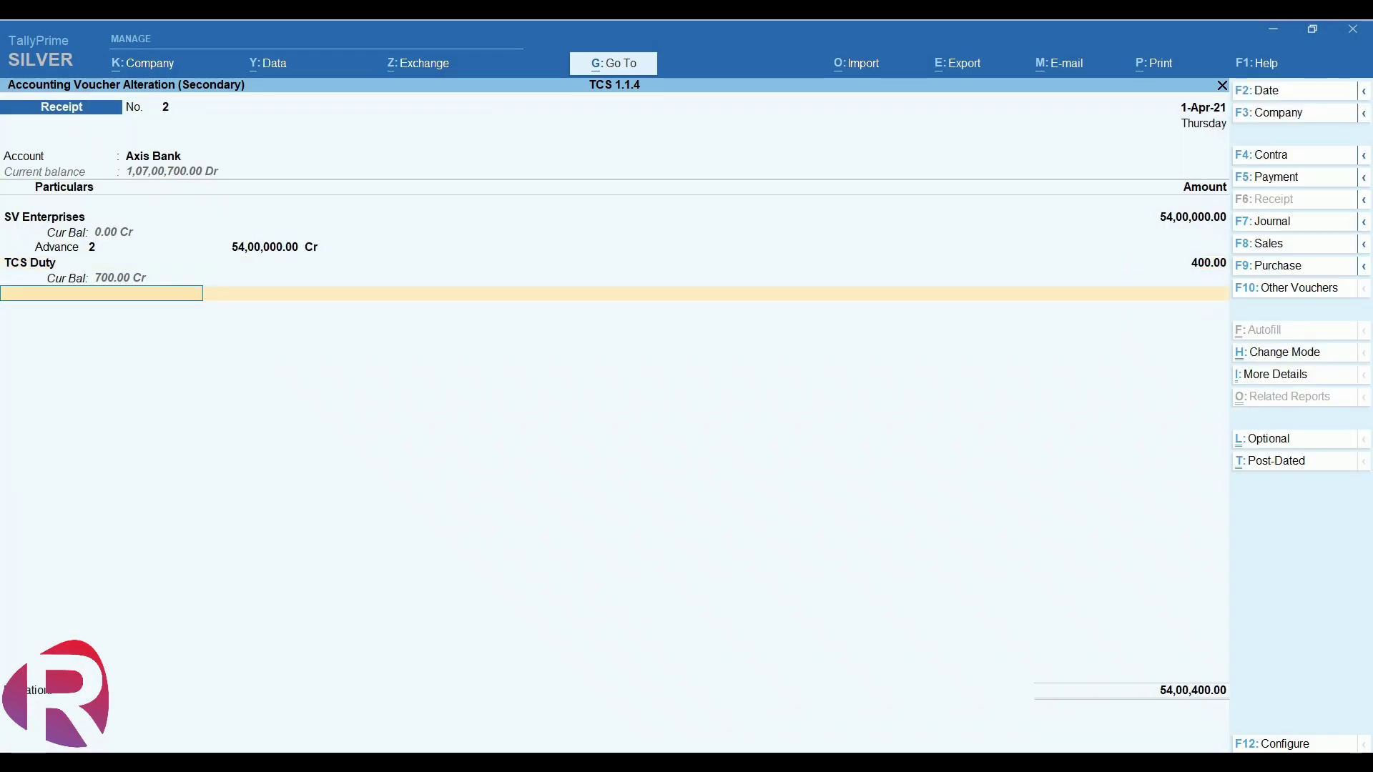
key("Return")
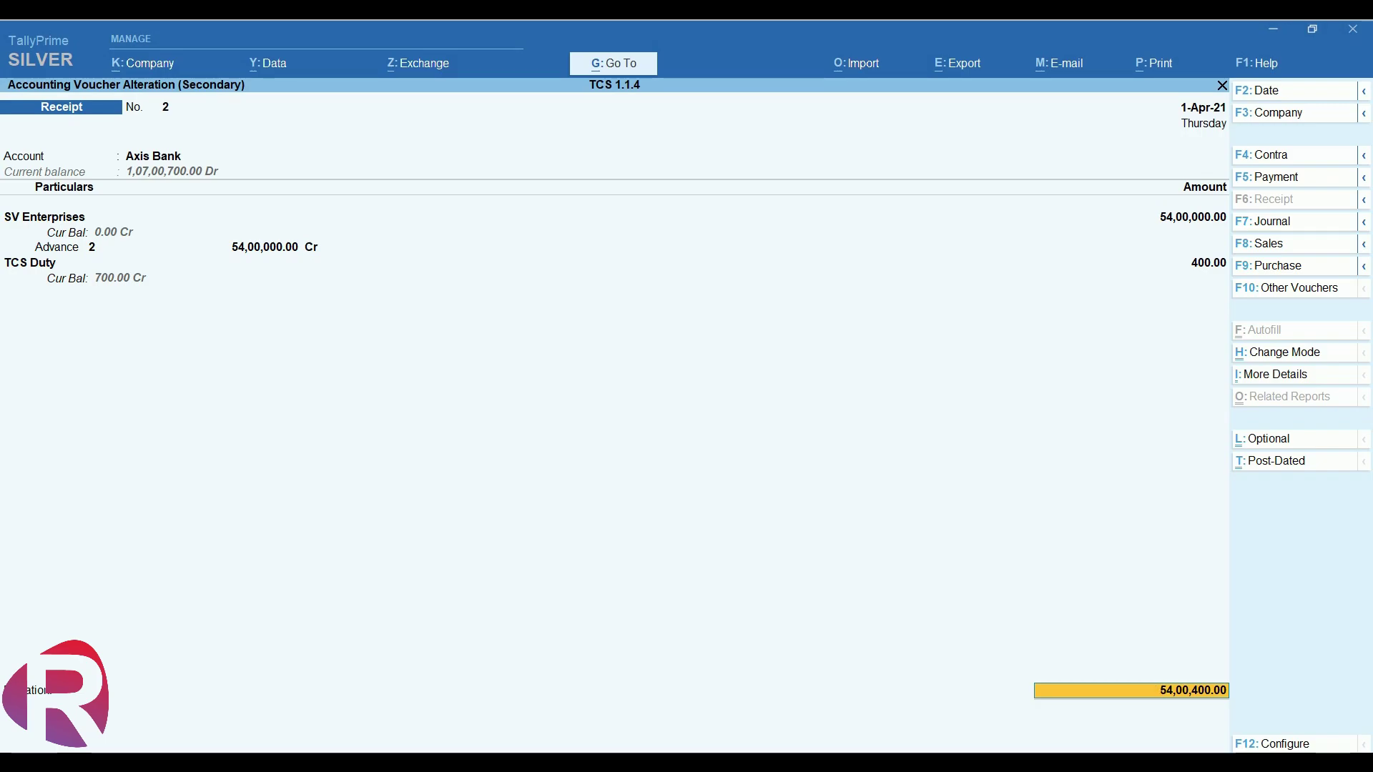
key("Return")
key("Return")
key("Return")
key("Return")
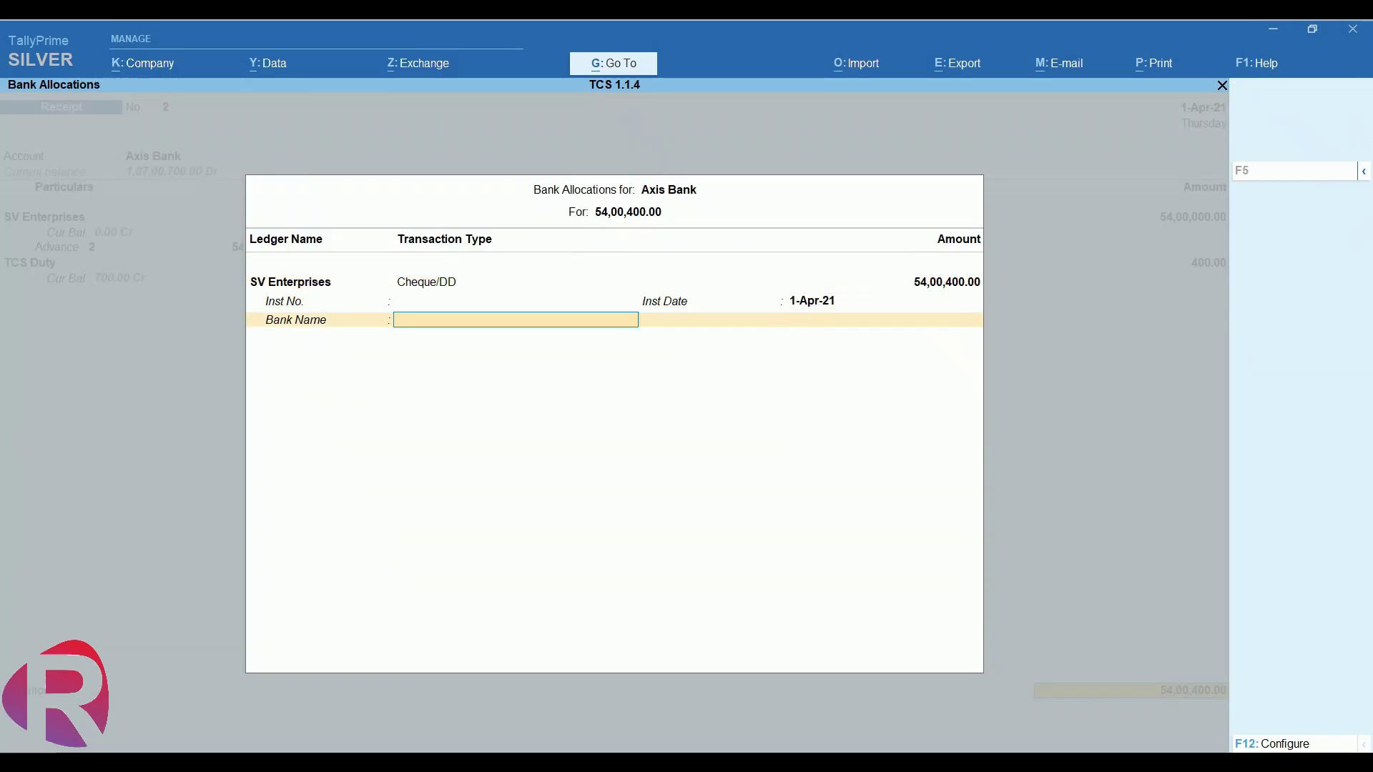
key("Return")
key("Return")
key("Return")
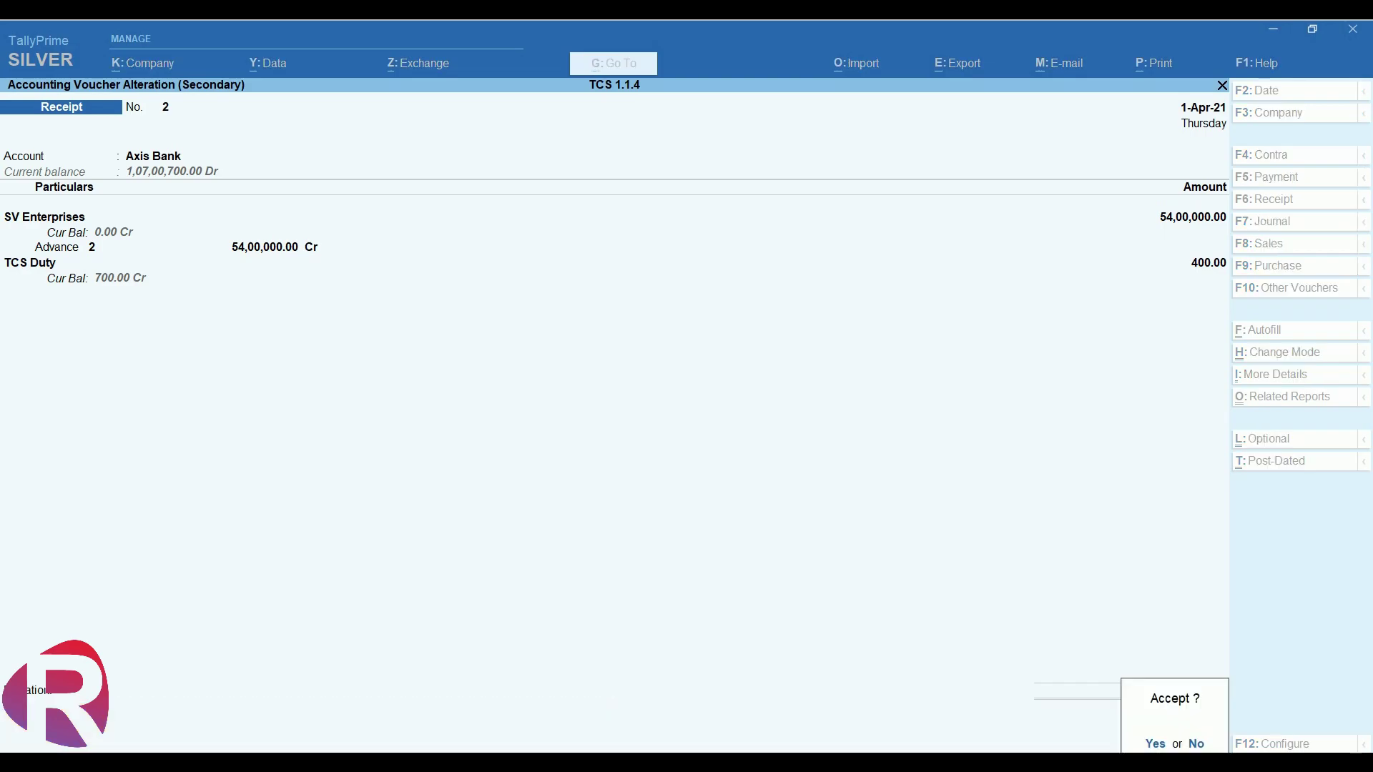
key("Return")
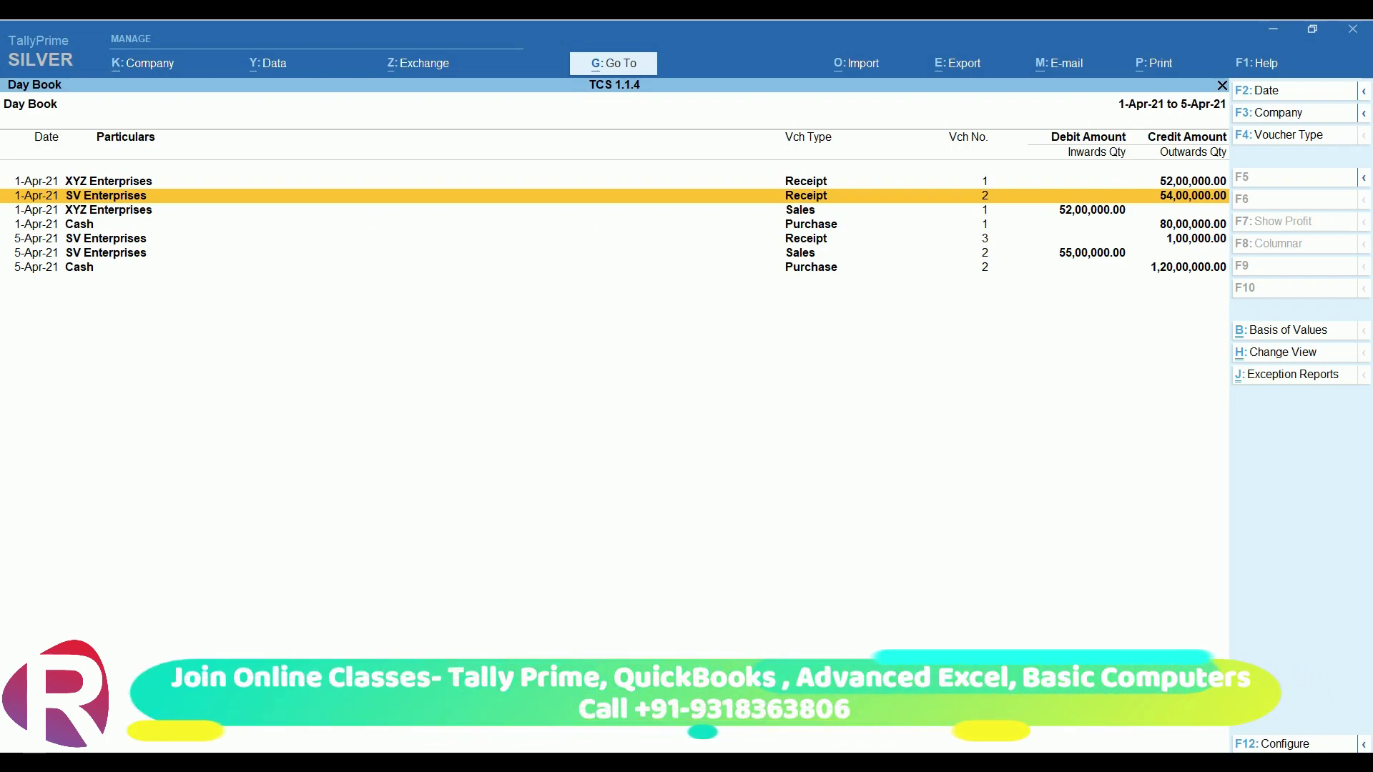
Open SV Enterprises' sales voucher No. 2 of 5-Apr-21 from the Day Book
key("Down")
key("Down")
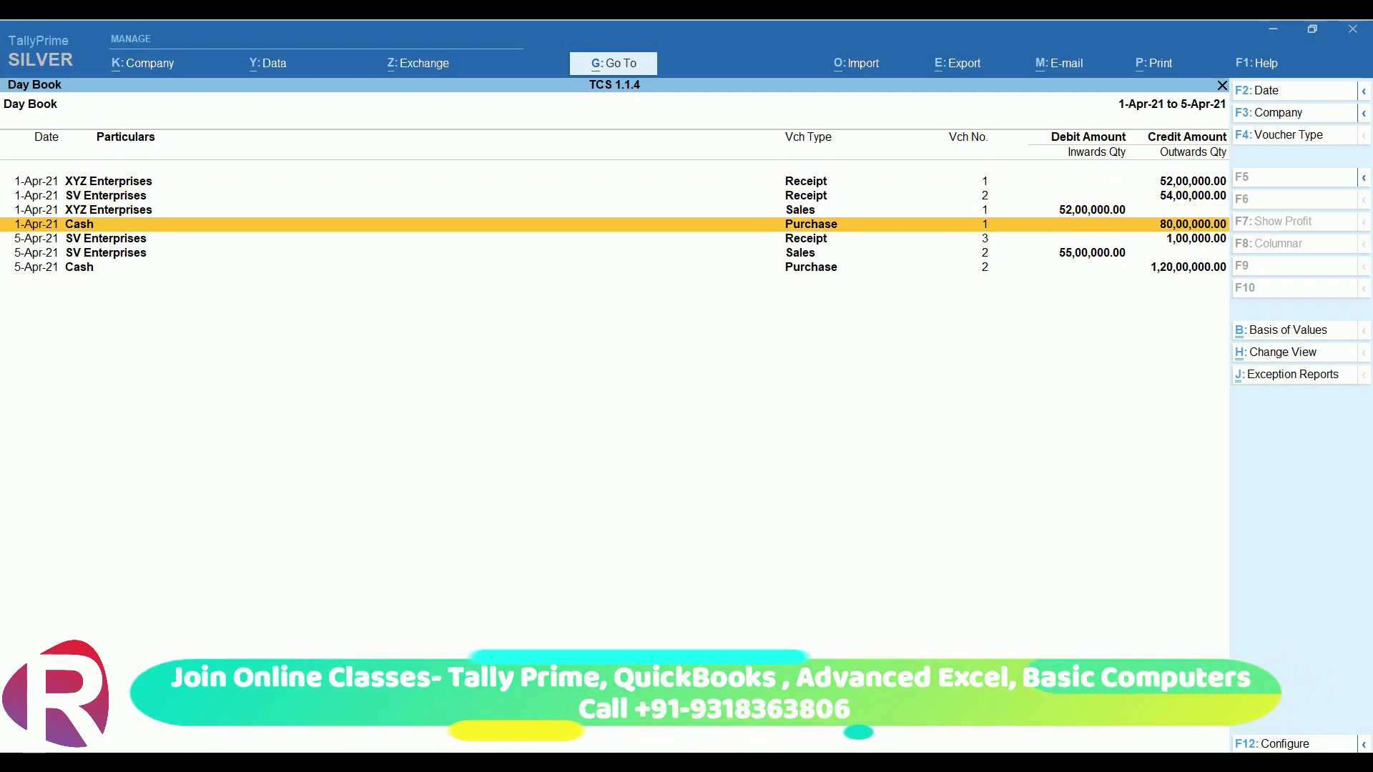
key("Down")
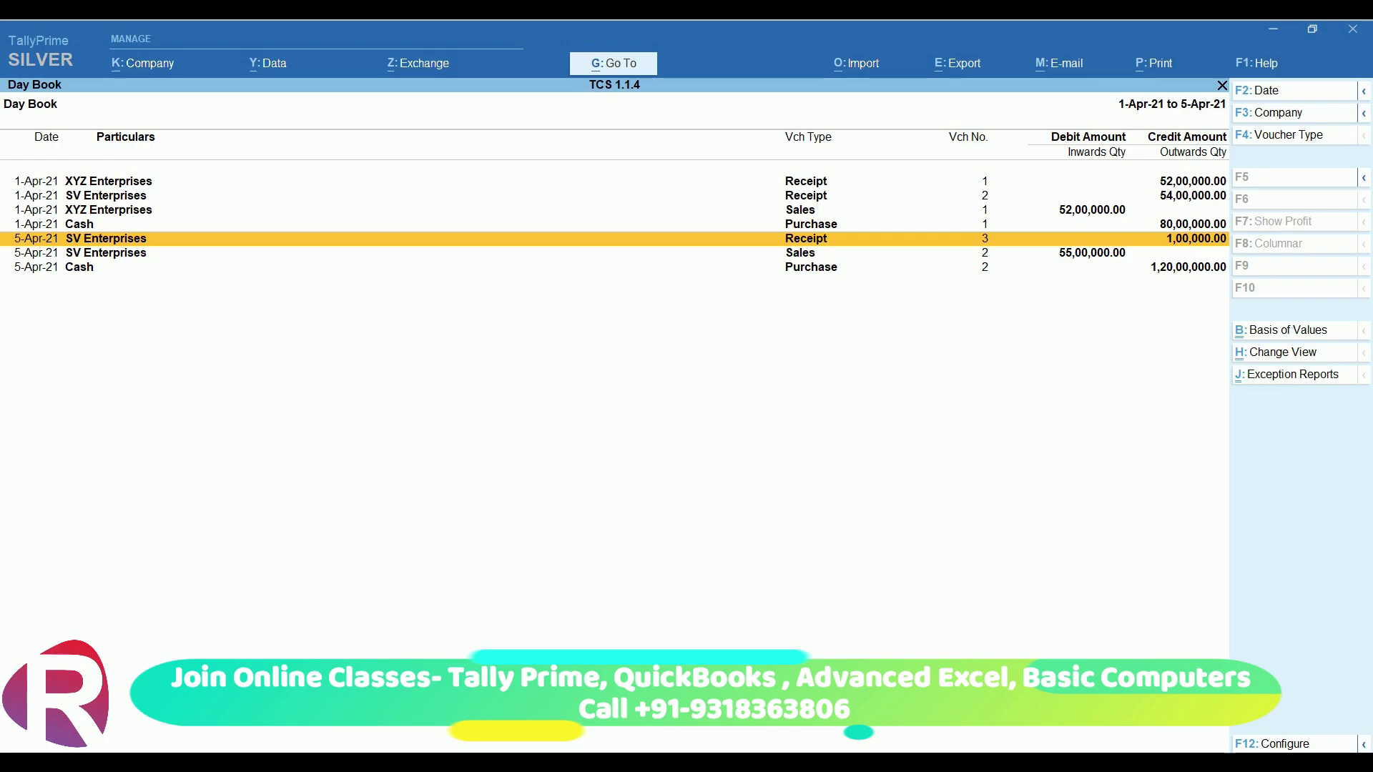
key("Up")
key("Up")
key("Up")
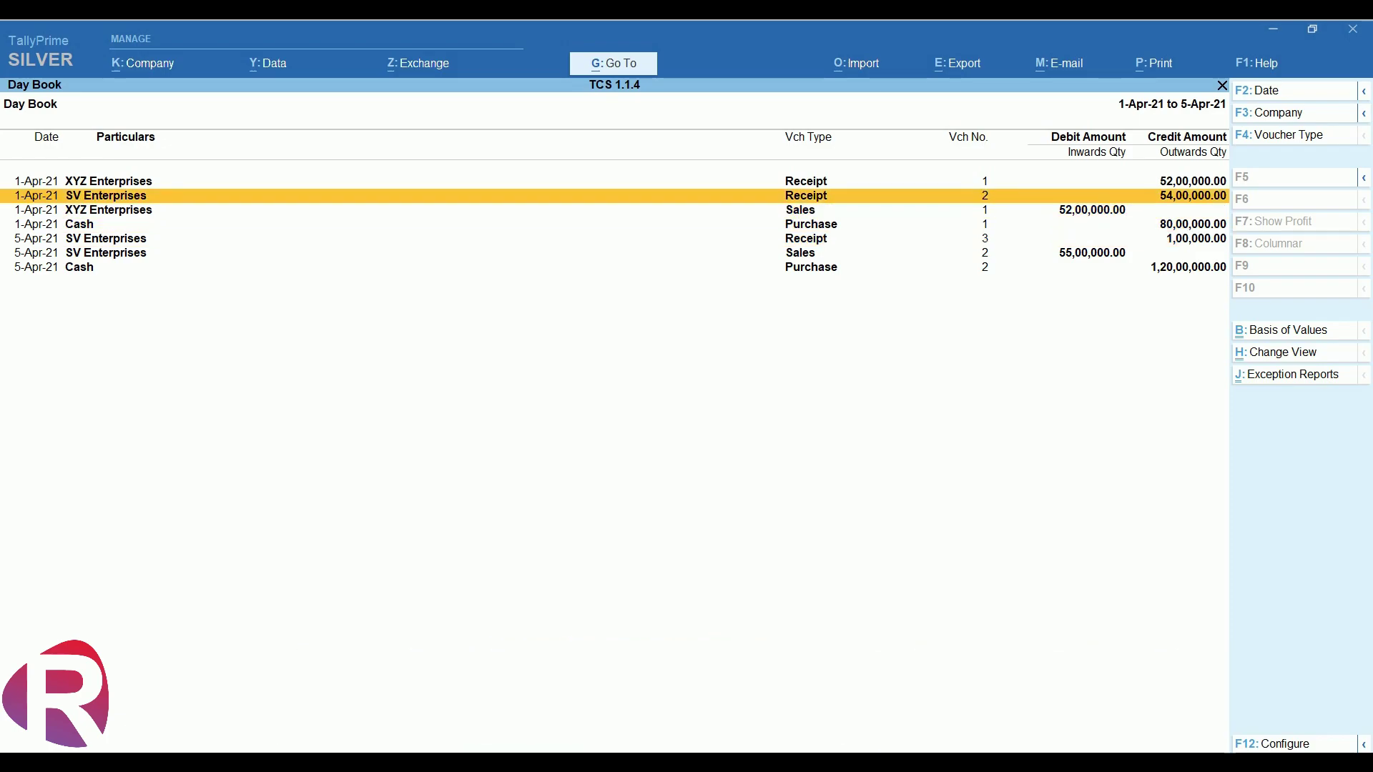
key("Down")
key("Down")
key("Down")
key("Down")
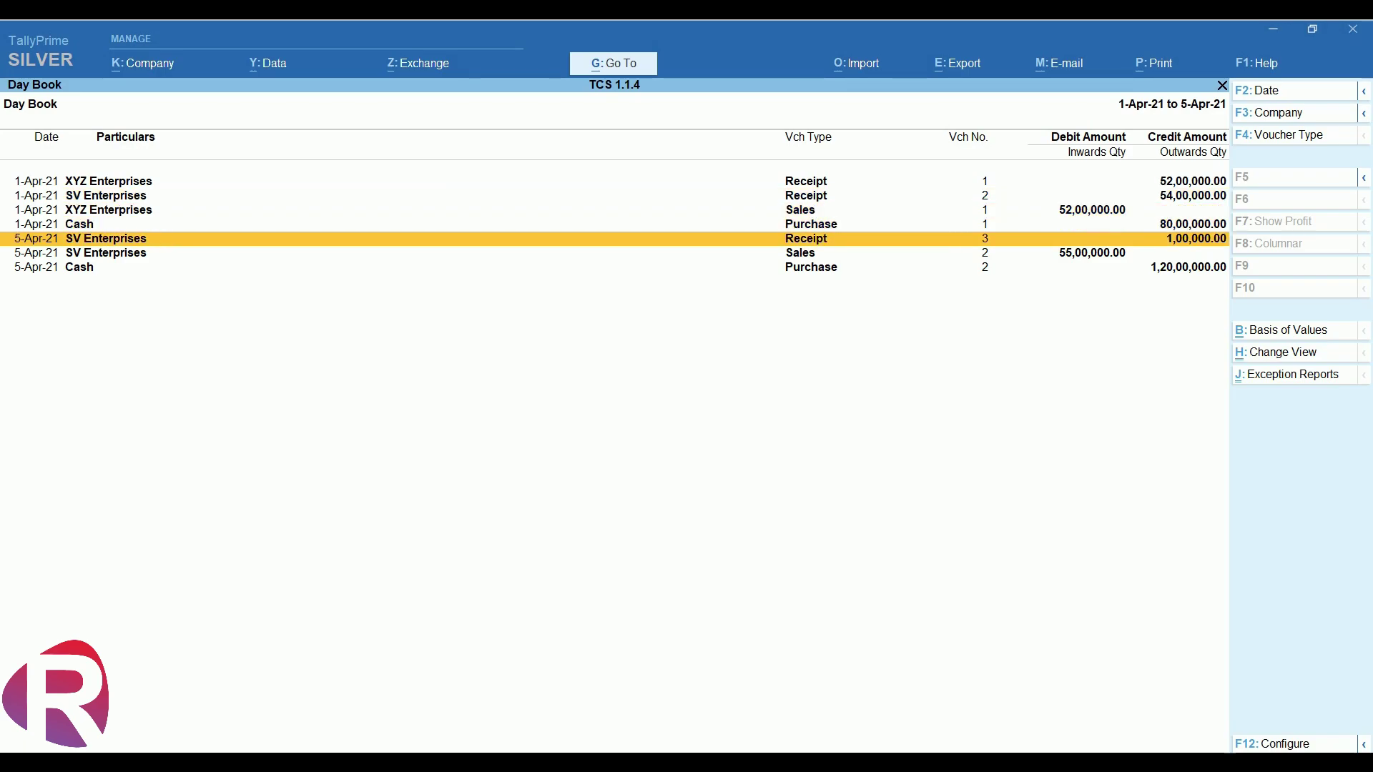
key("Return")
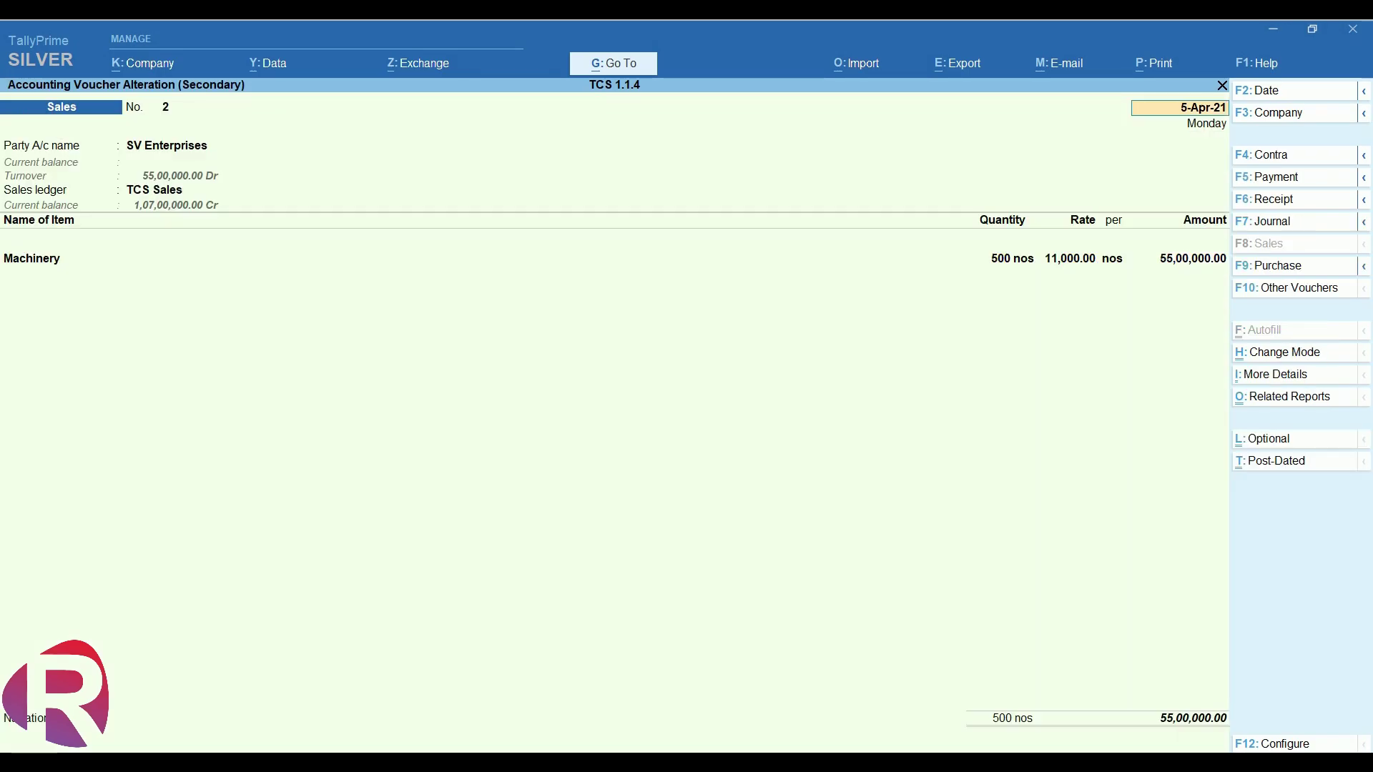
Open the voucher's TCS Sales ledger for alteration
left_click(215, 145)
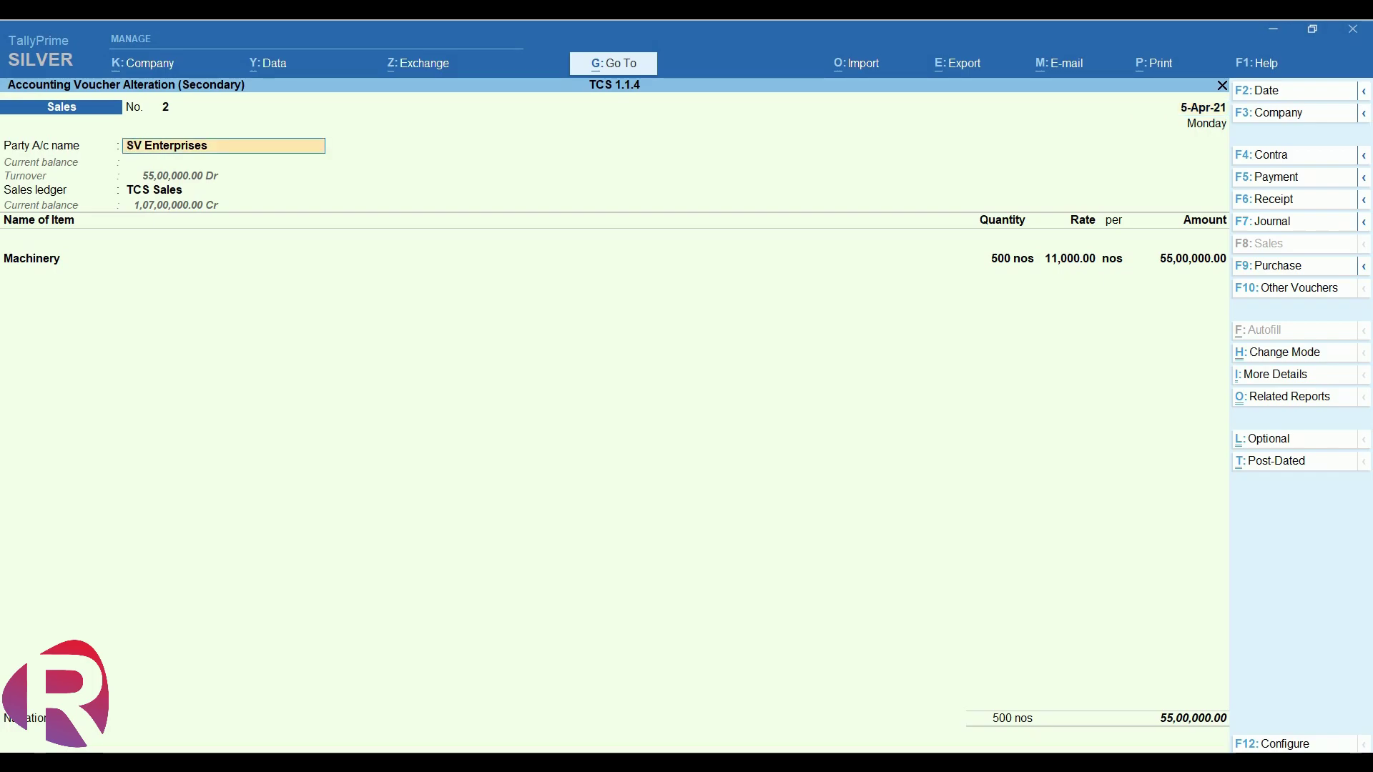
key("Return")
key("Return")
key("Return")
key("Return")
key("Return")
key("Return")
key("Return")
key("Return")
key("Return")
key("Return")
key("Return")
key("Return")
key("Return")
key("Return")
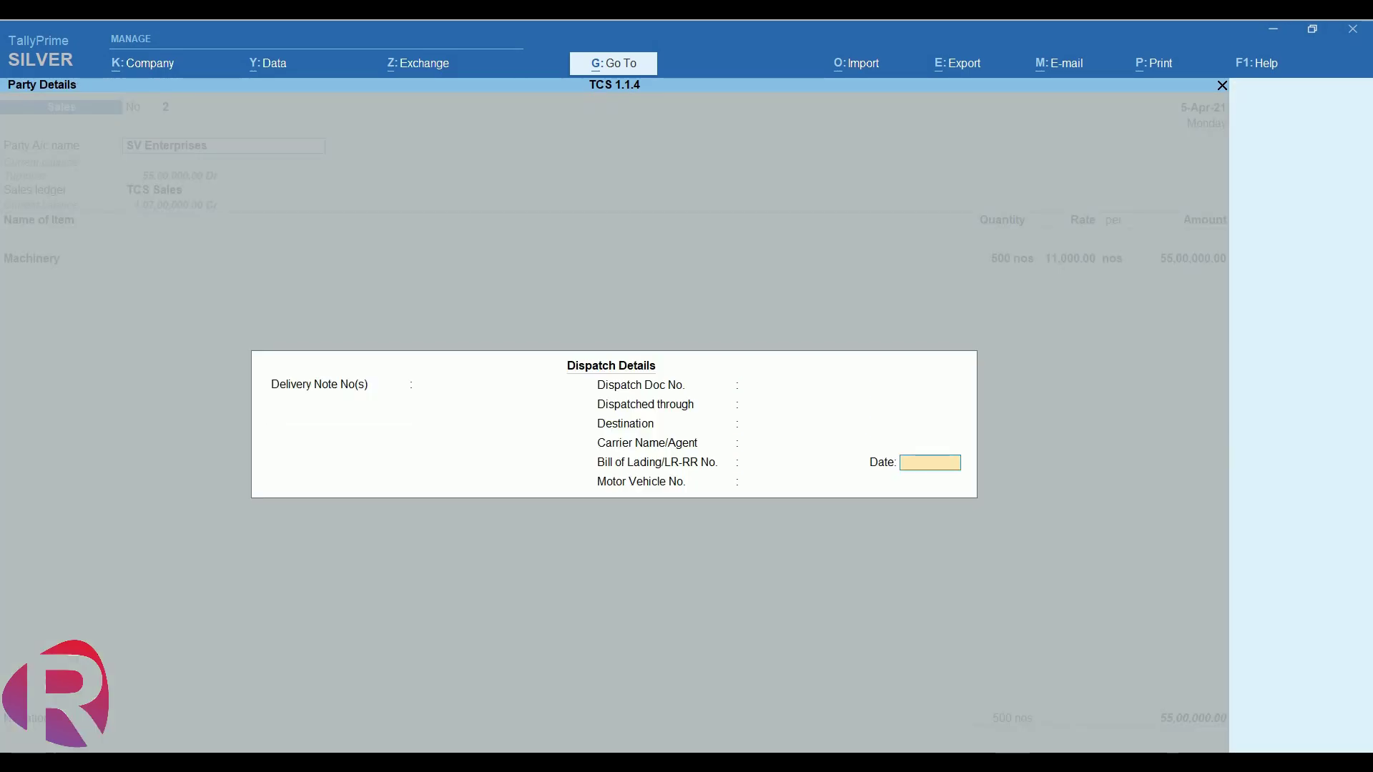
key("Return")
key("Escape")
key("ctrl+Return")
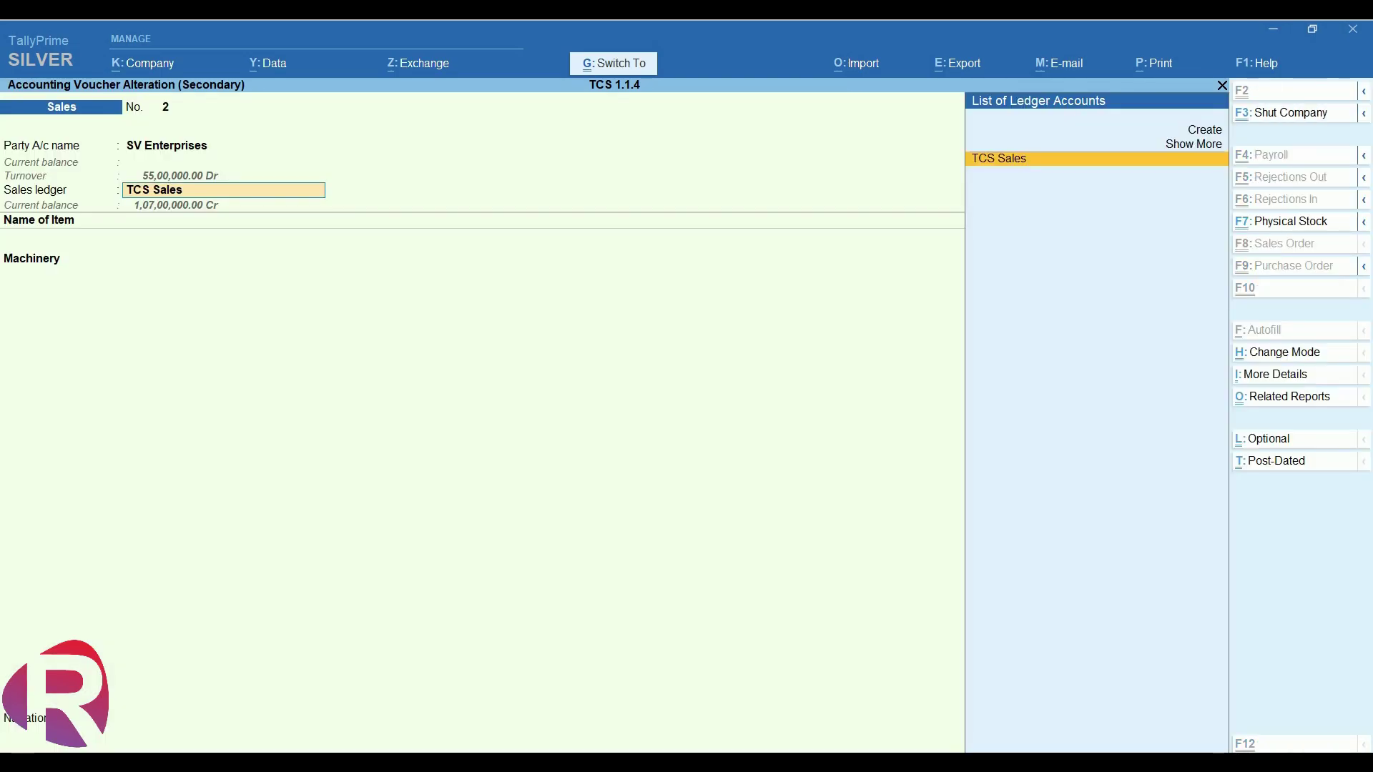
key("BackSpace")
key("Return")
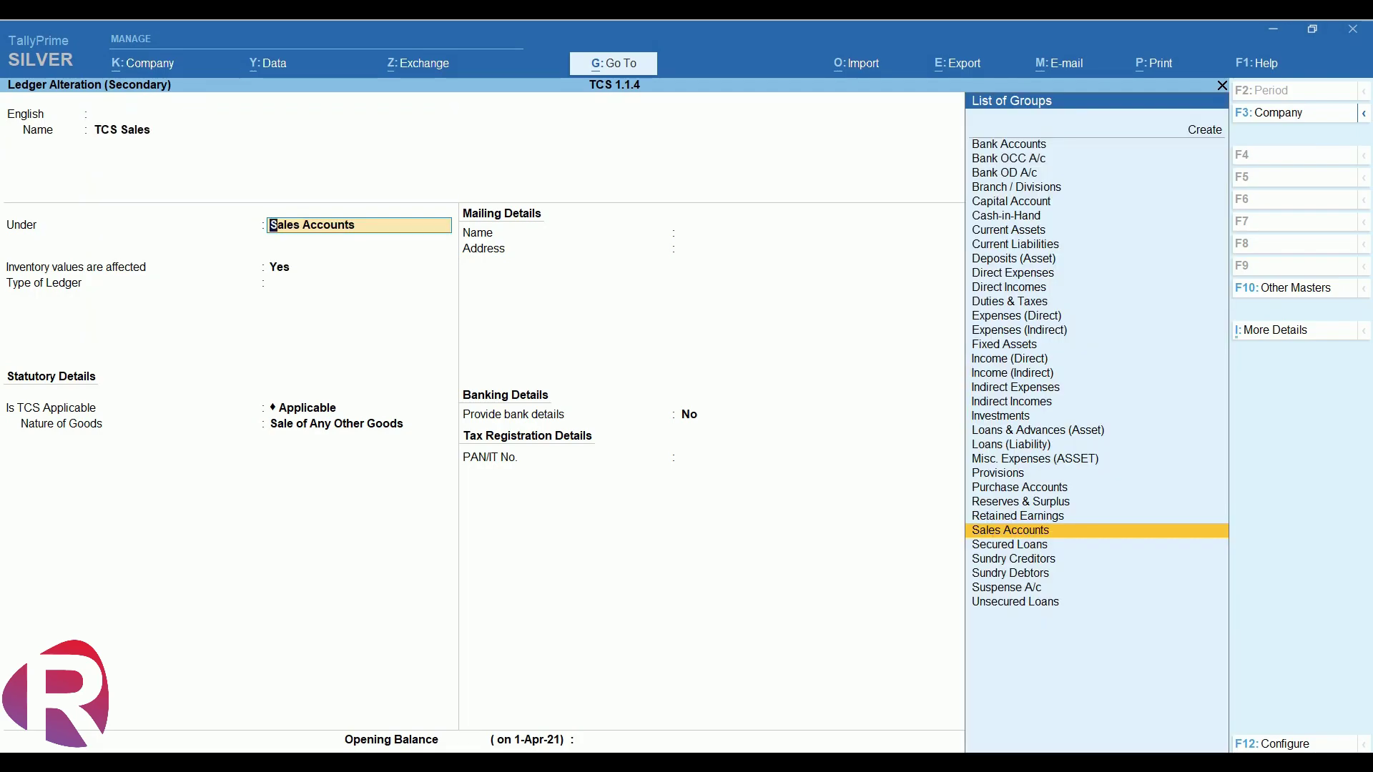
Save TCS Sales under Sales Accounts, TCS applicable, nature of goods Sale of Any Other Goods
key("Return")
key("Return")
key("Return")
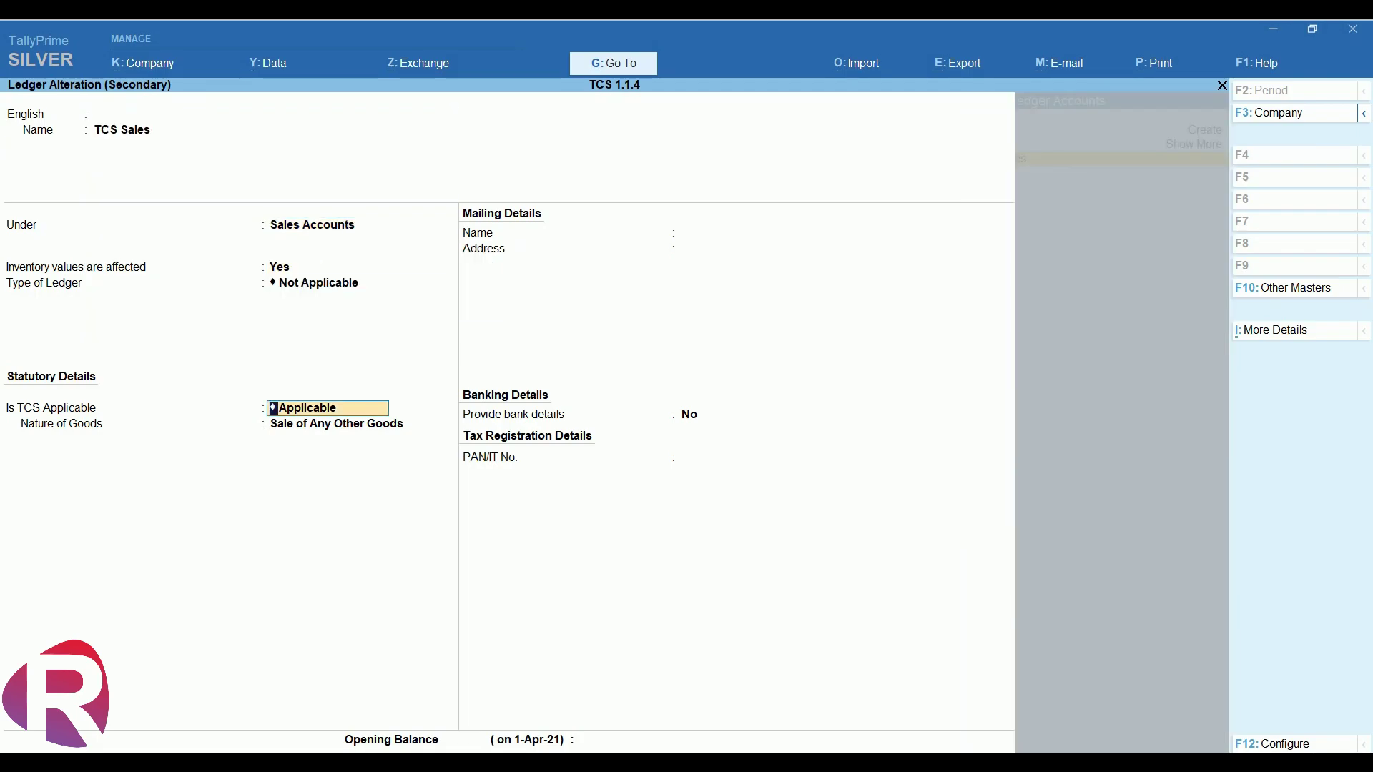
key("Return")
key("Return")
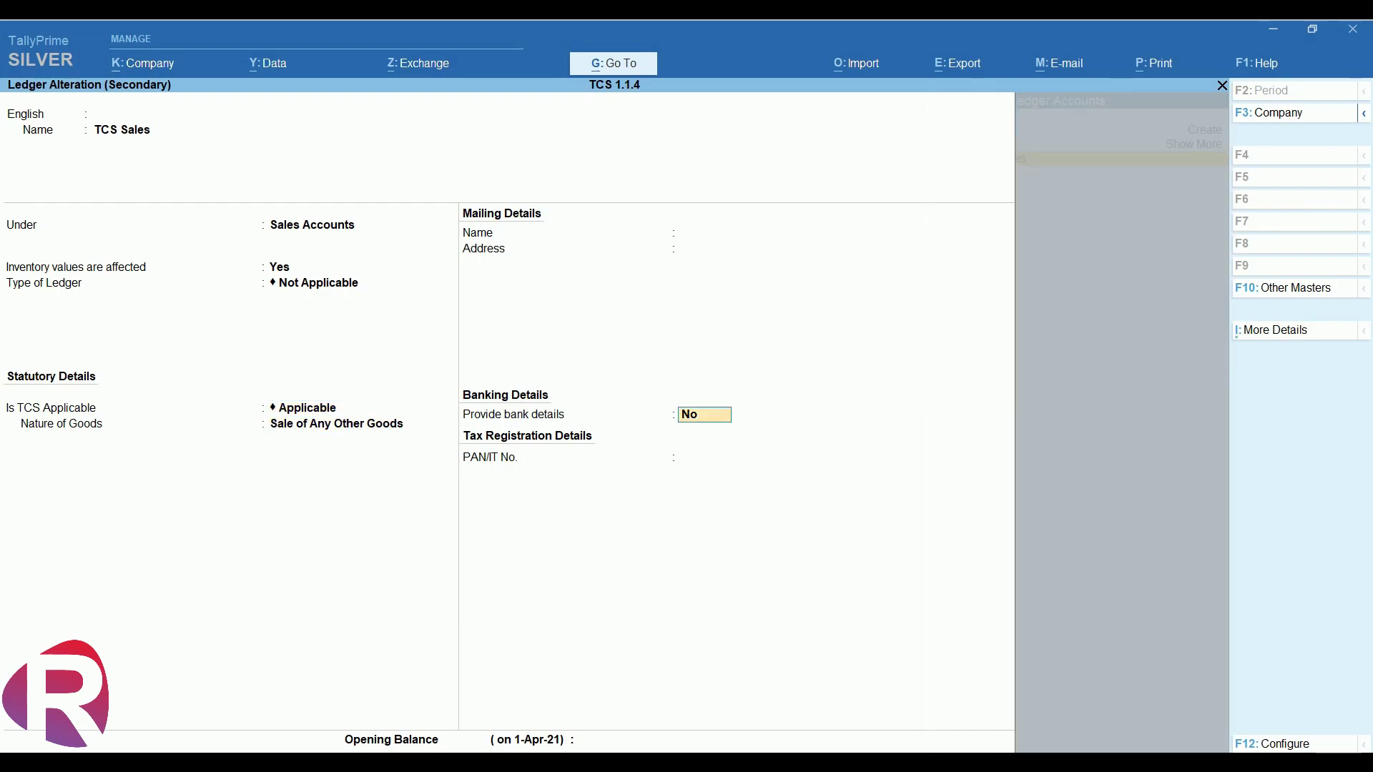
key("BackSpace")
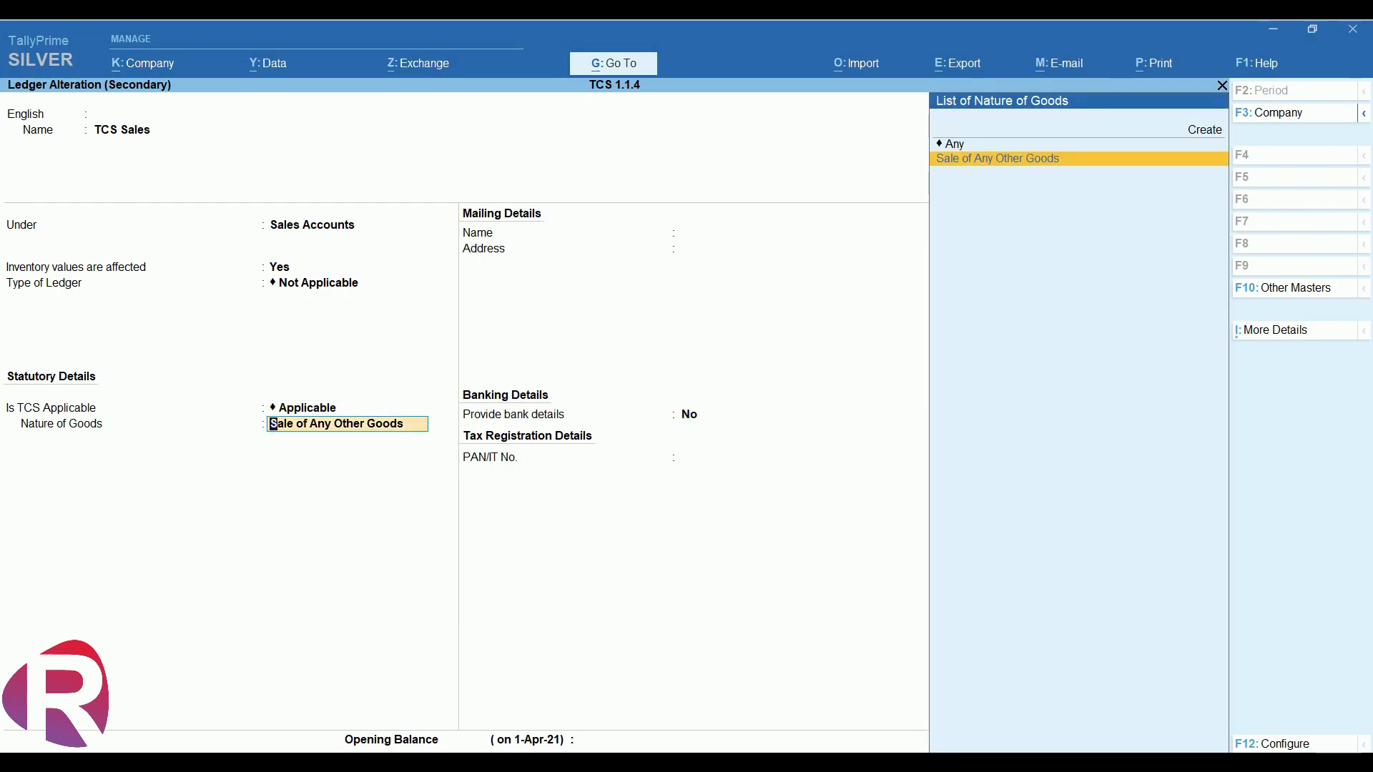
key("Return")
key("Return")
key("Return")
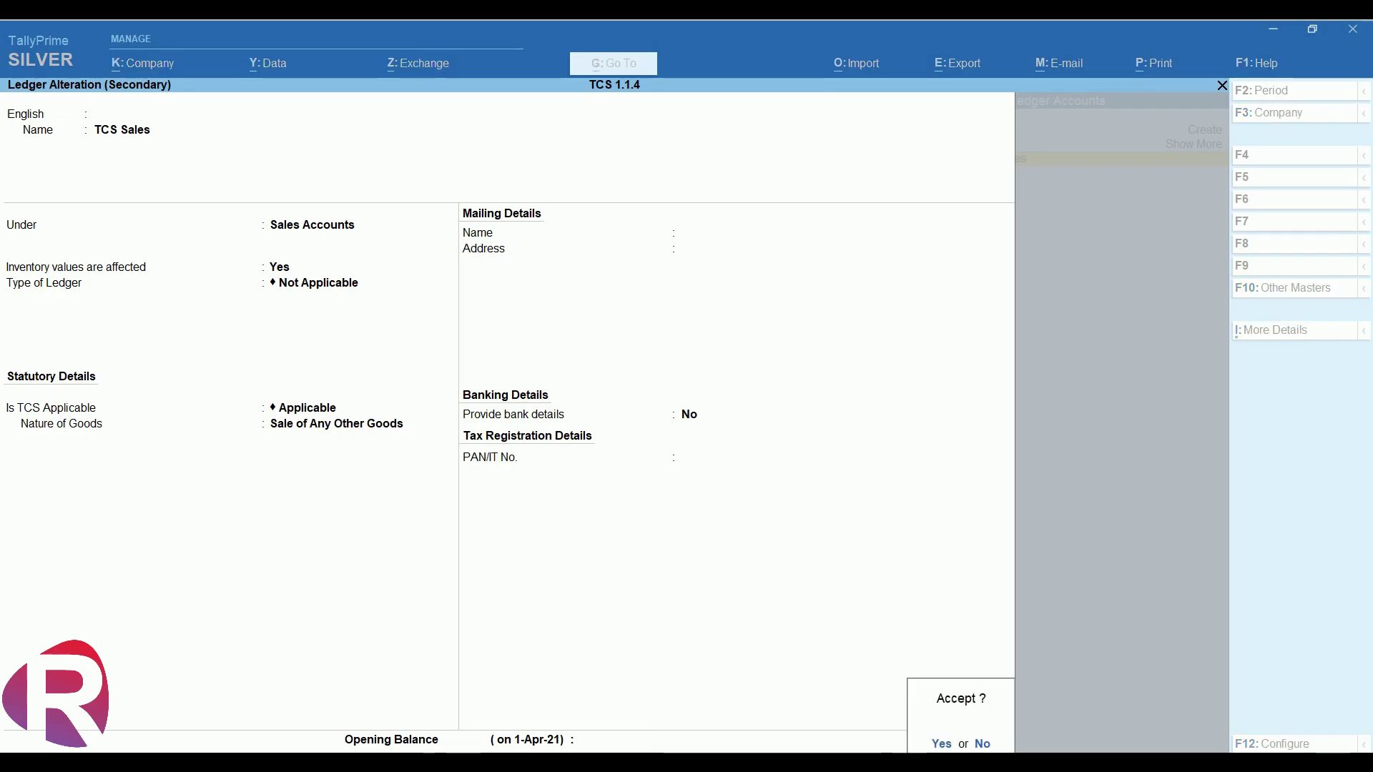
key("Return")
key("Return")
key("BackSpace")
key("Return")
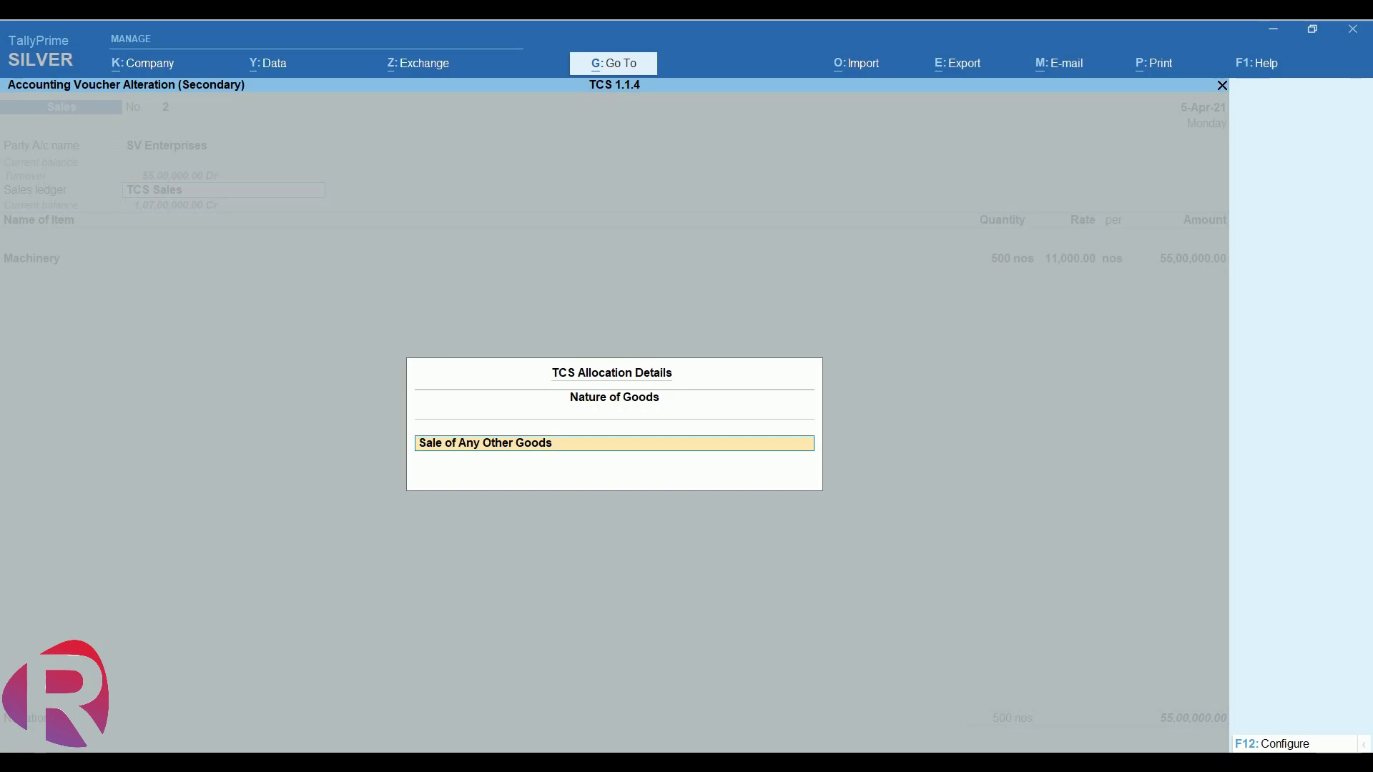
Turn on overriding realisation-based tax calculation and set Based on Realisation to Yes
key("F12")
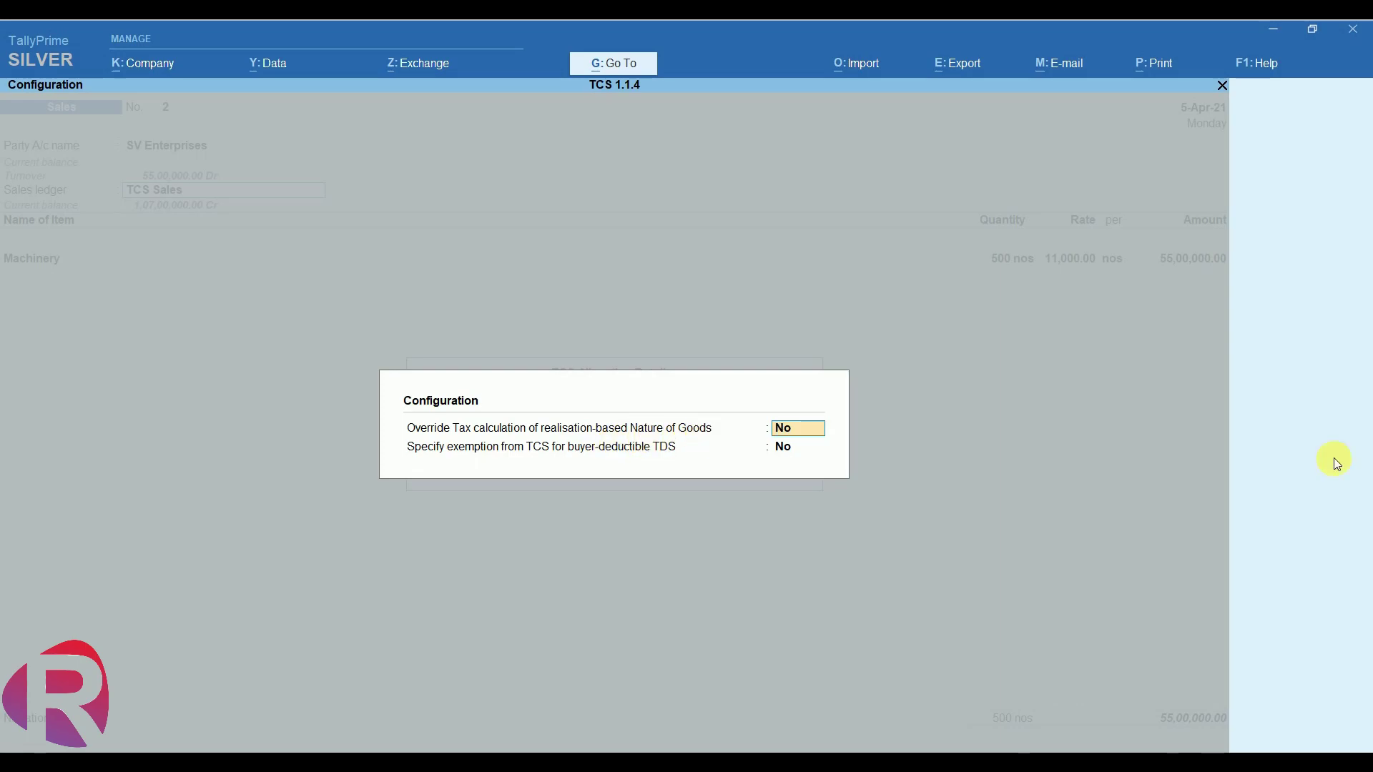
type("y")
key("Return")
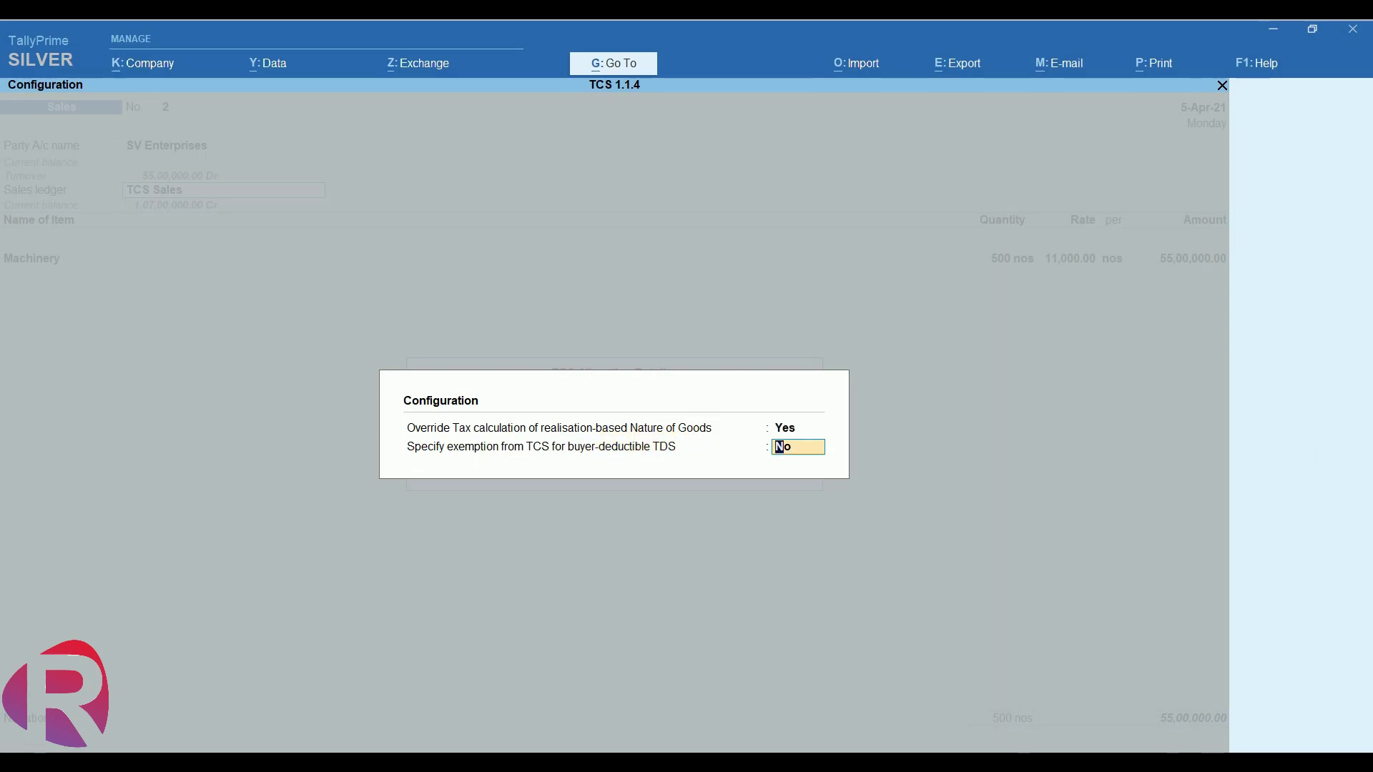
key("Return")
key("Return")
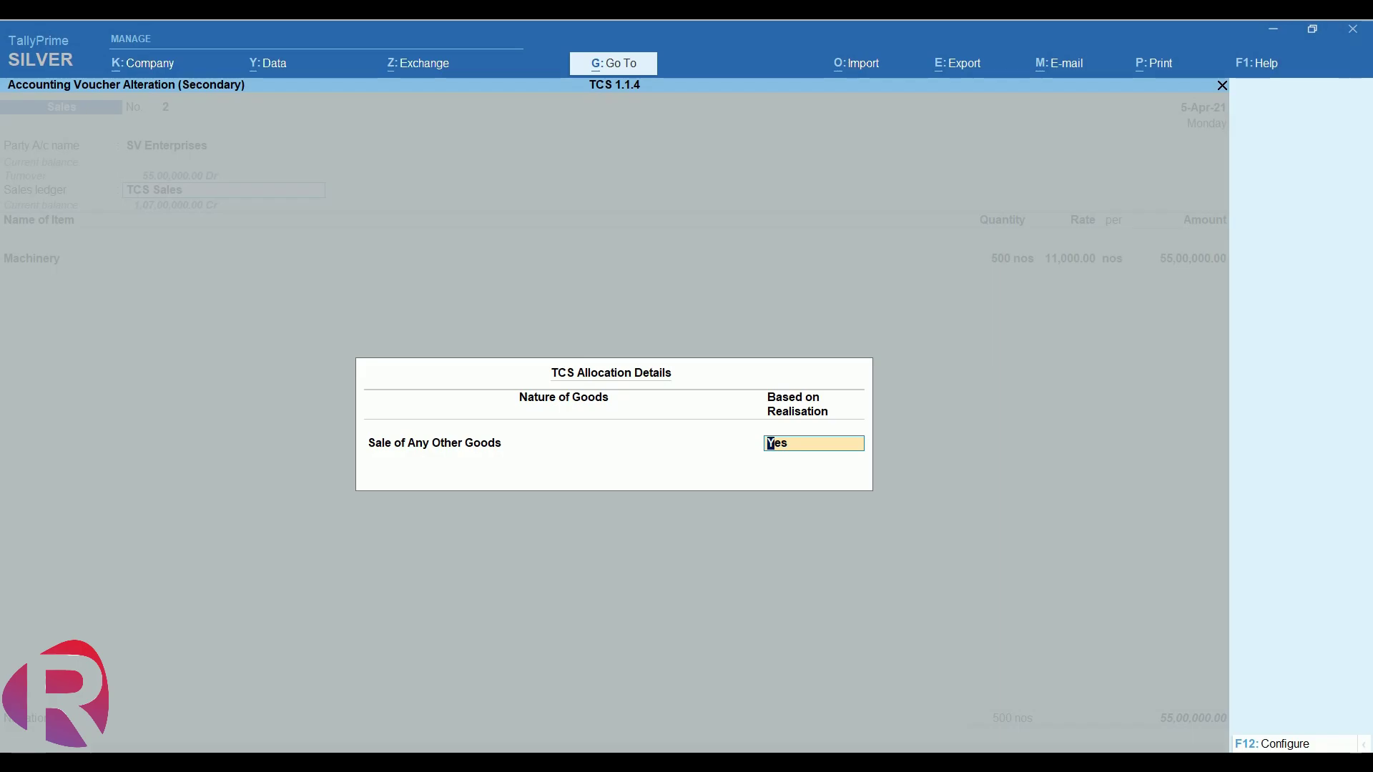
key("Return")
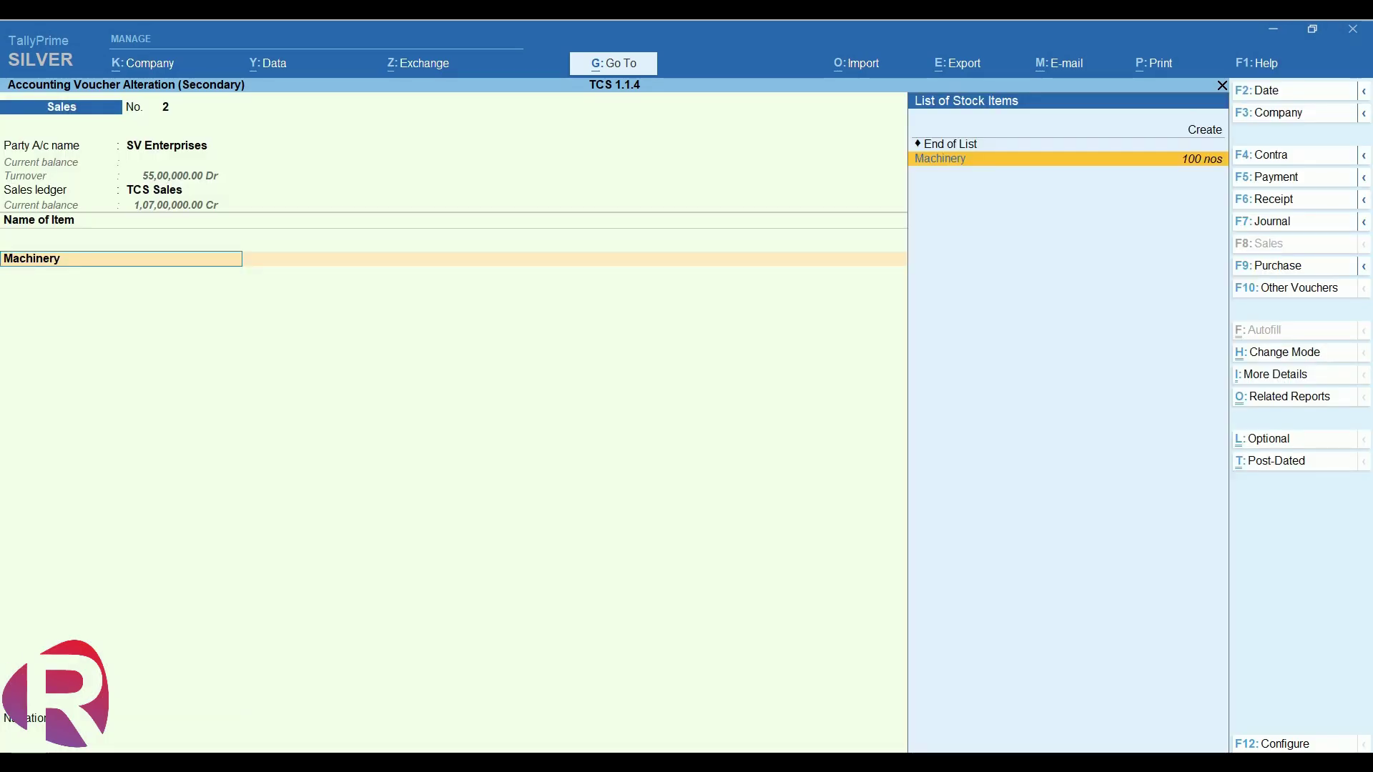
Keep Machinery at 500 nos × 11,000.00 and add a TCS Duty ledger line beneath it
key("Return")
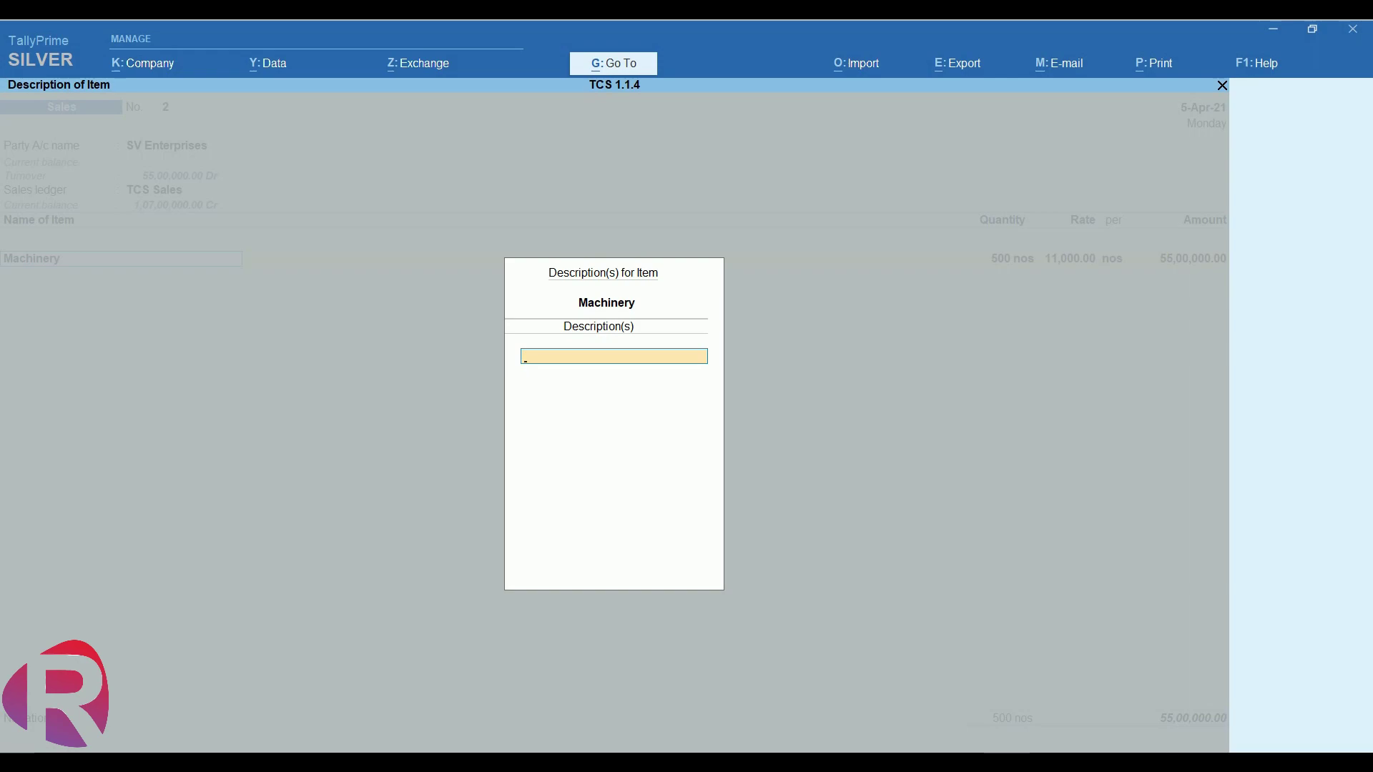
key("Return")
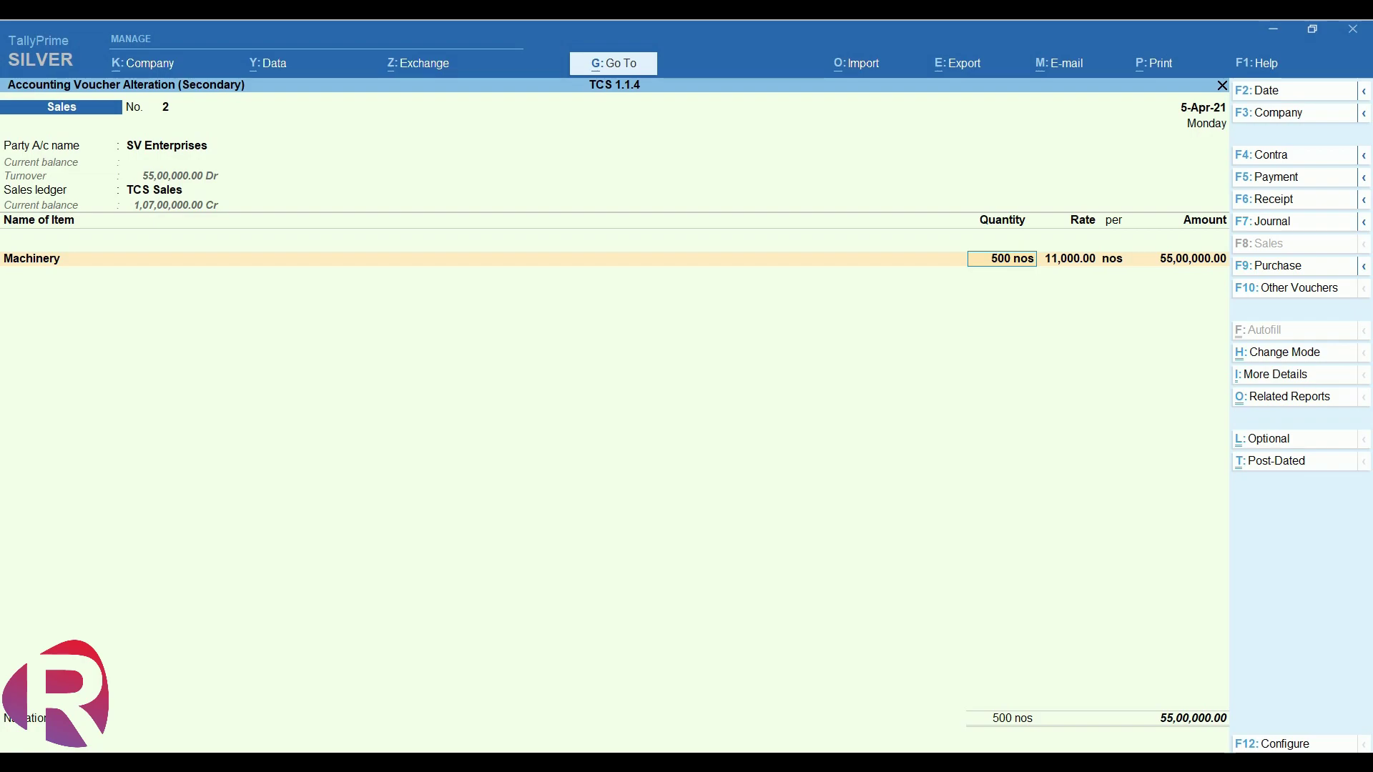
key("Return")
key("Return")
key("Return")
key("Return")
type("Tc")
key("Down")
key("Up")
key("Return")
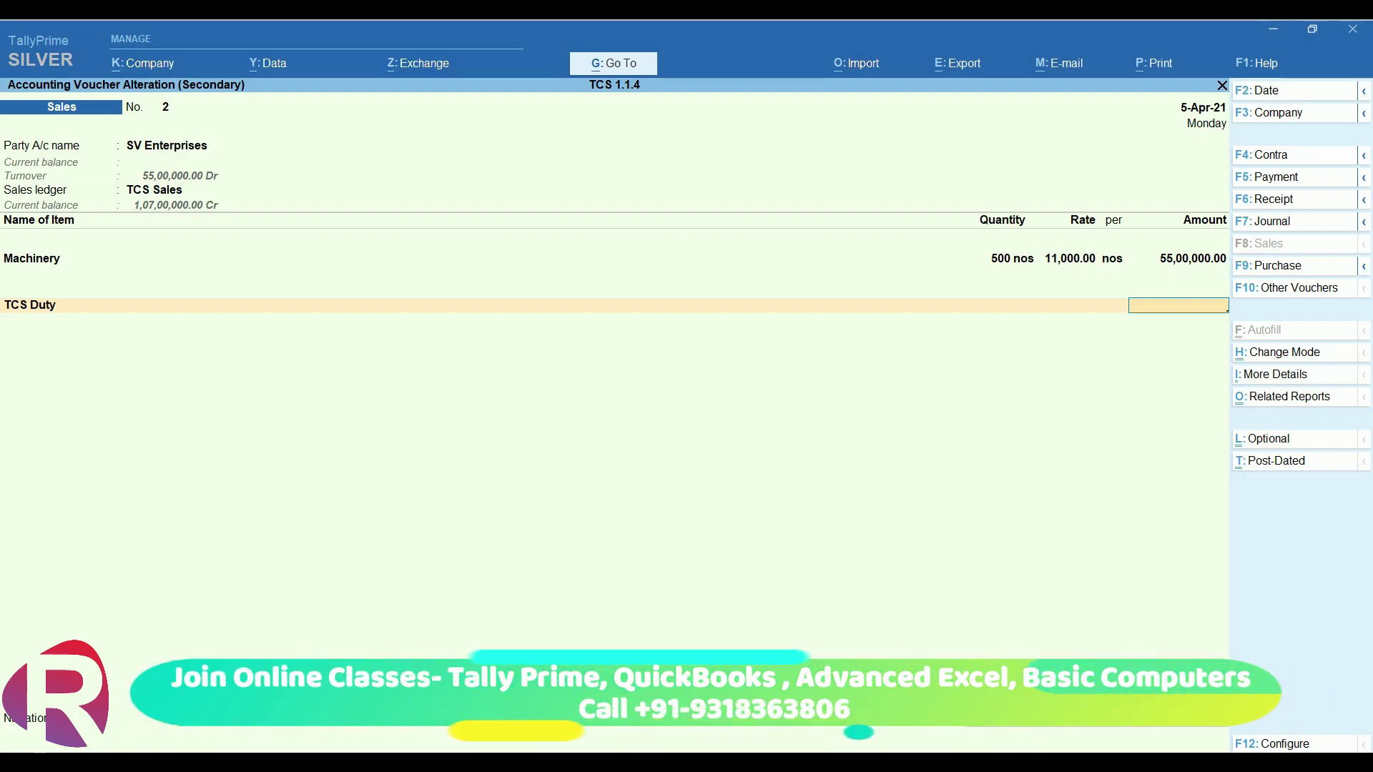
key("BackSpace")
key("Return")
key("Return")
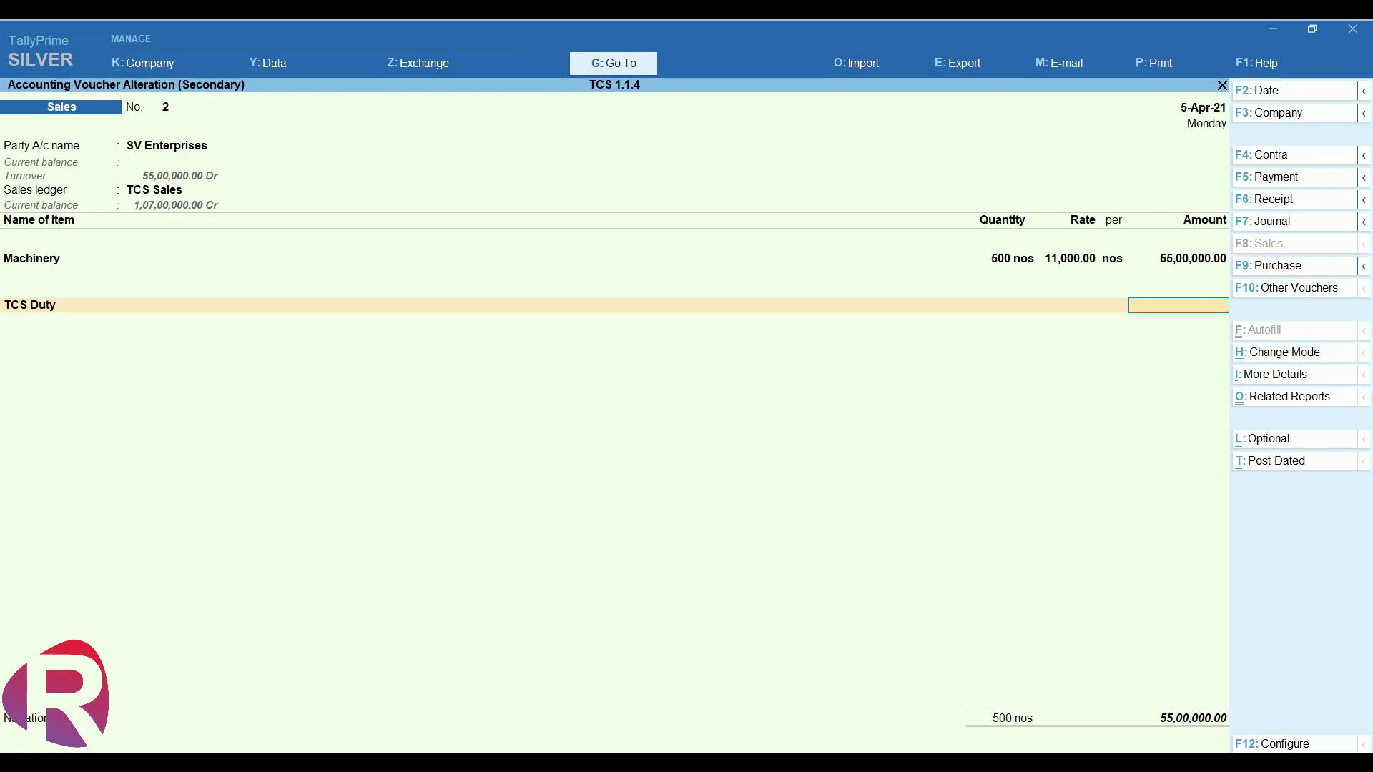
Leave TCS Duty blank, bill 54,00,000.00 against reference 2 and 1,00,000.00 as new reference, and save
key("Return")
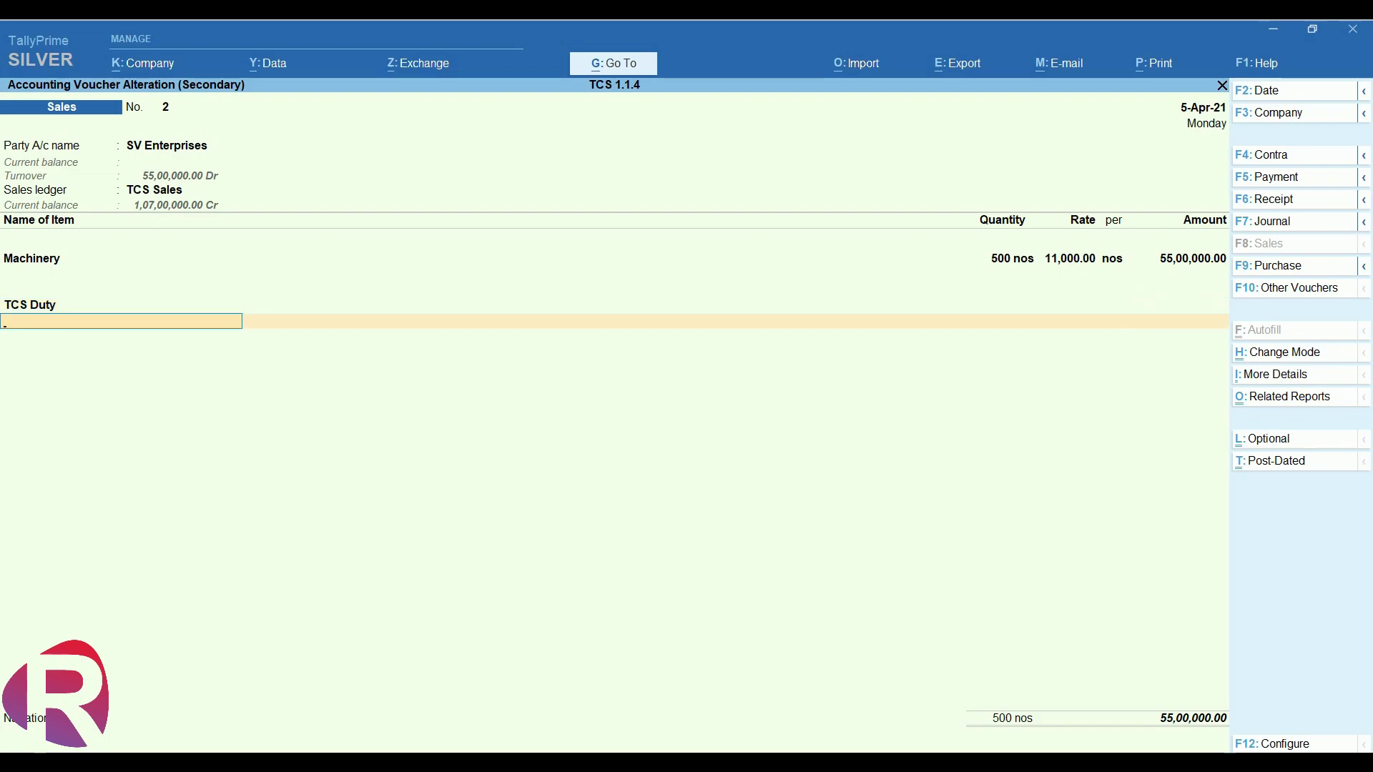
key("Return")
key("Return")
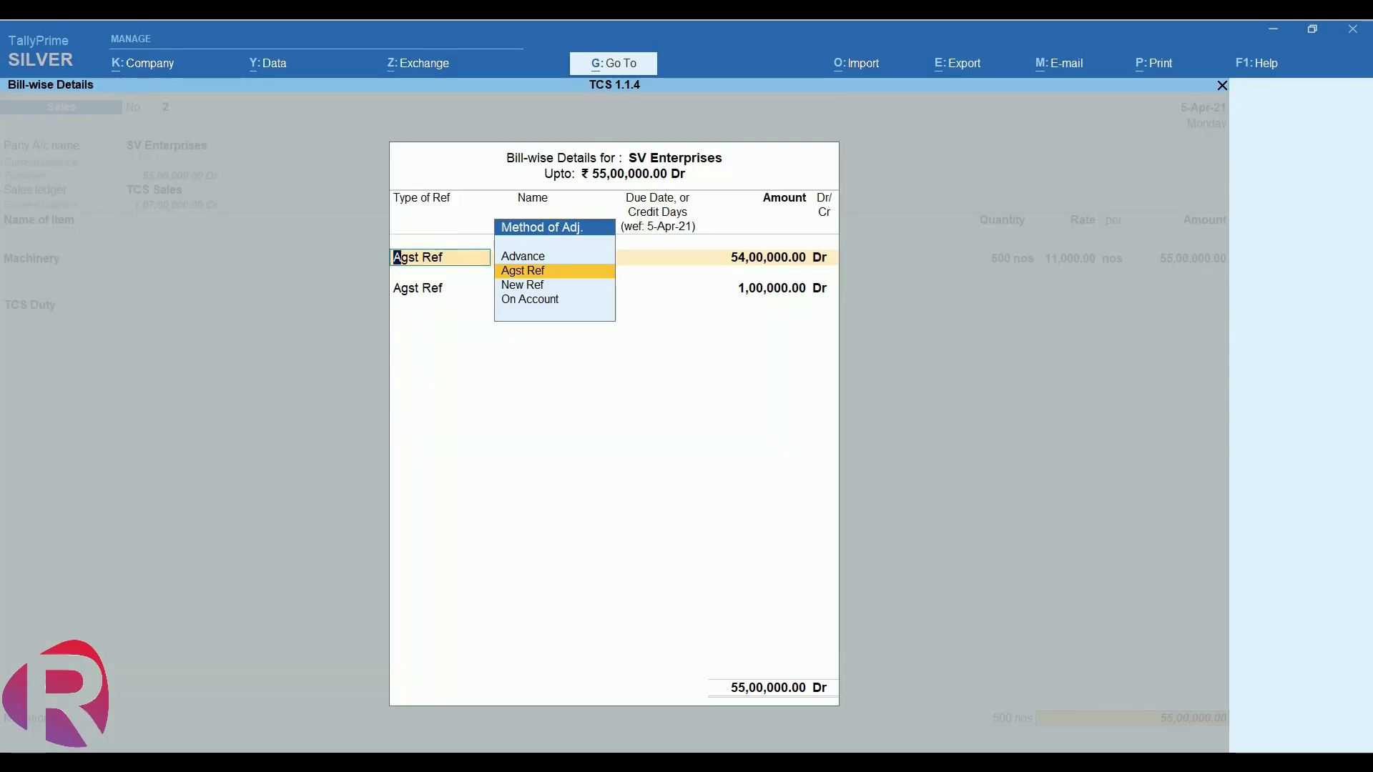
key("Return")
key("Return")
key("Return")
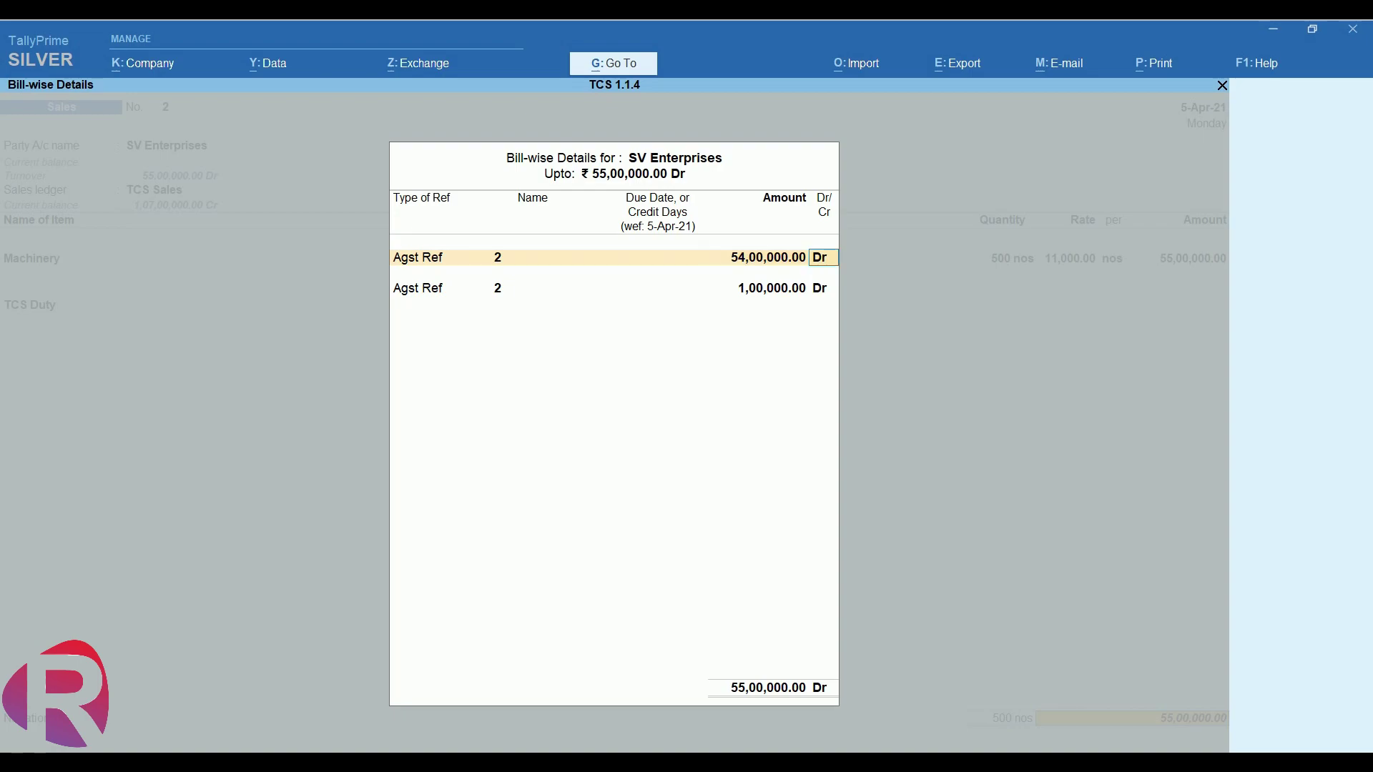
key("Down")
key("Return")
key("Return")
key("Return")
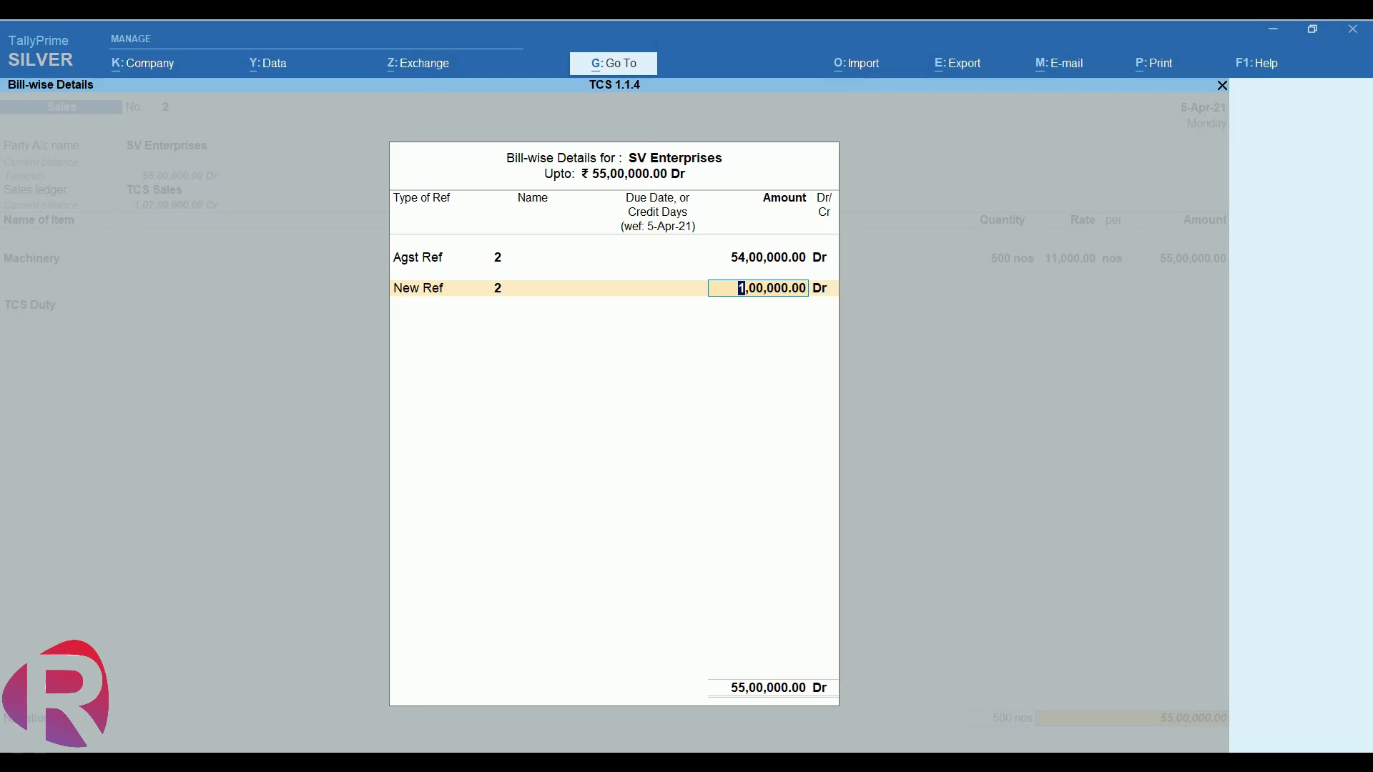
key("Return")
key("Return")
key("Return")
key("Return")
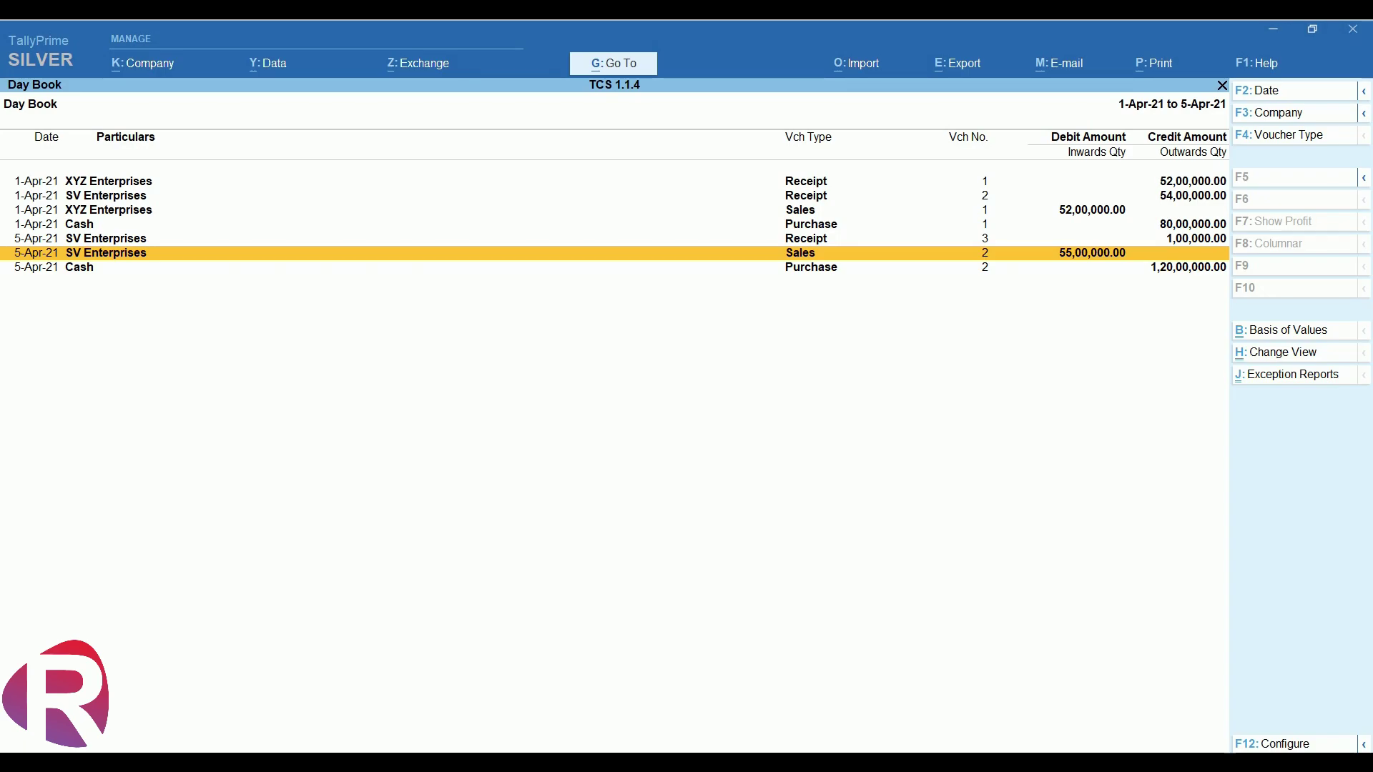
Reopen receipt No. 3 and re-accept it with 100.00 TCS Duty and the Axis Bank allocation
key("Up")
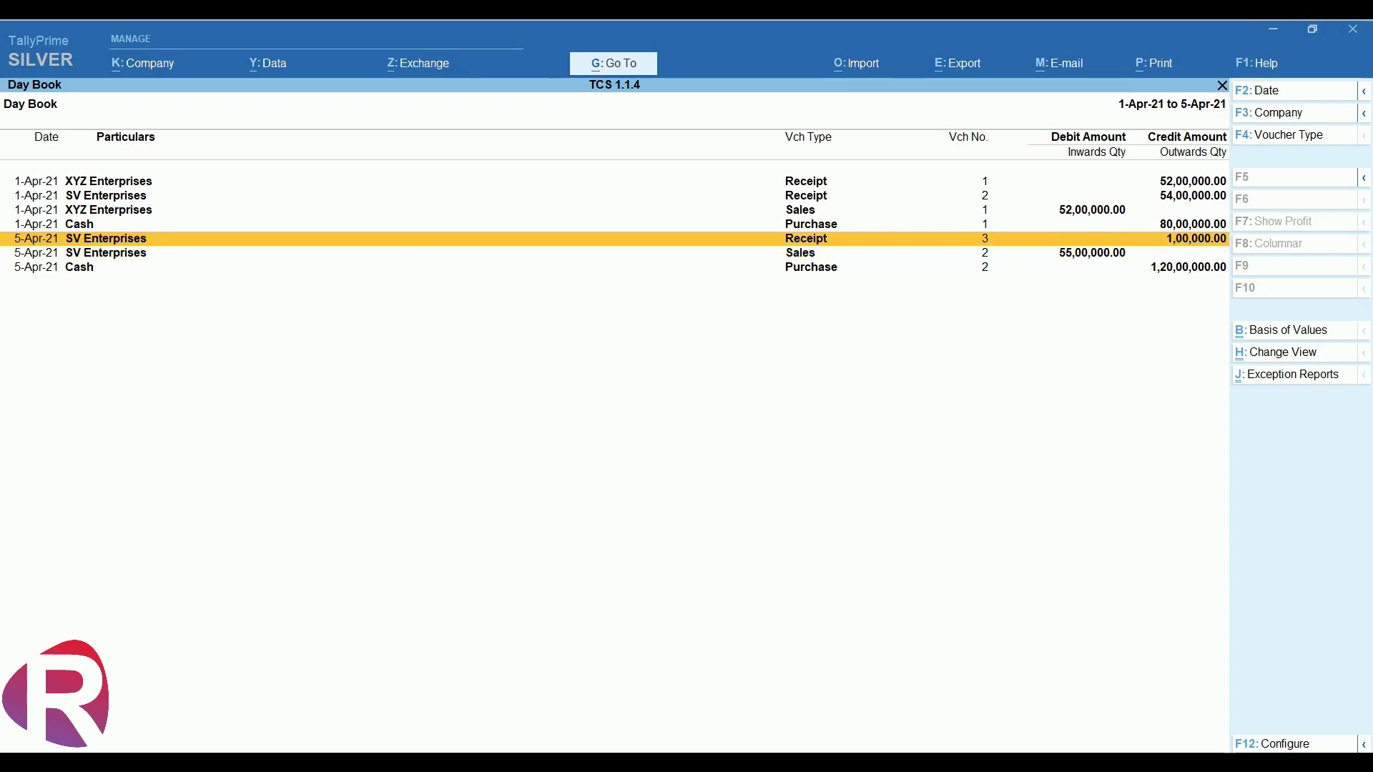
key("Return")
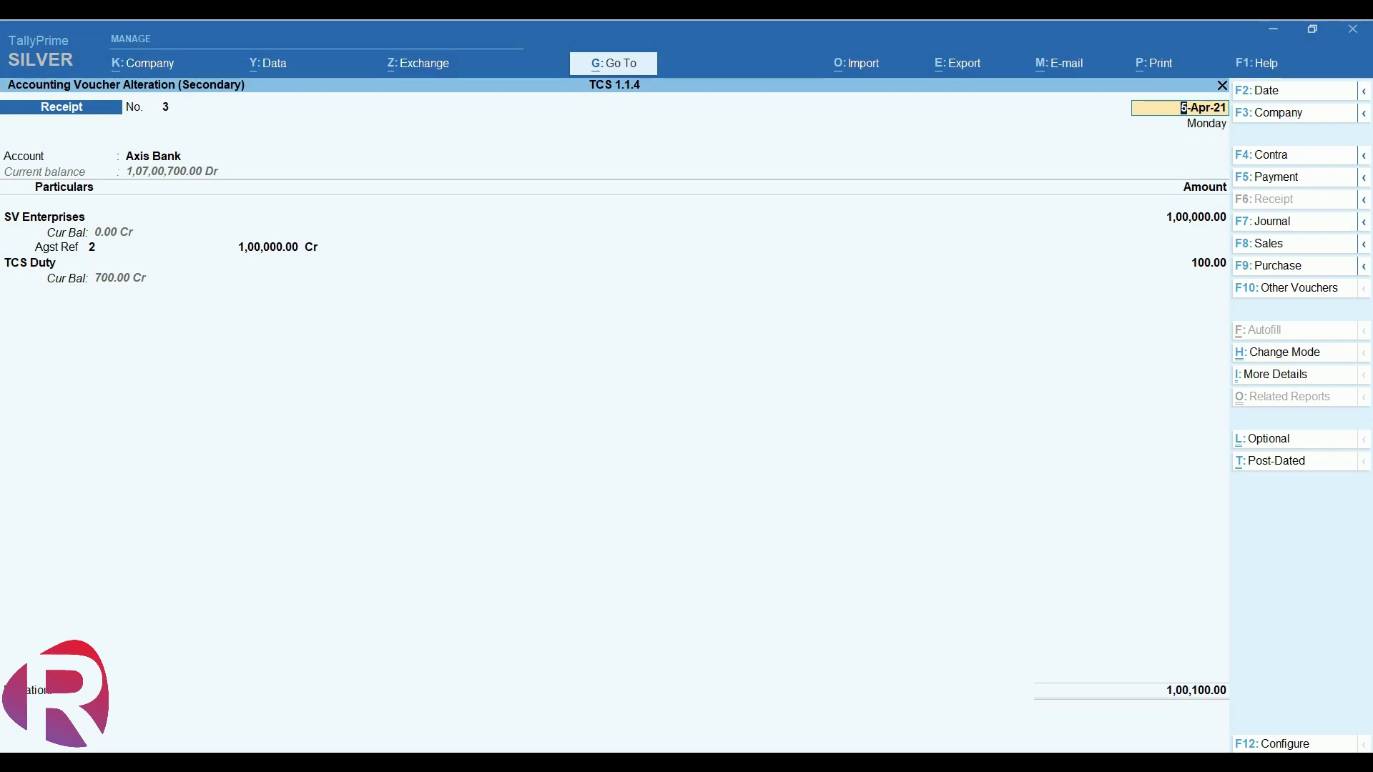
key("Return")
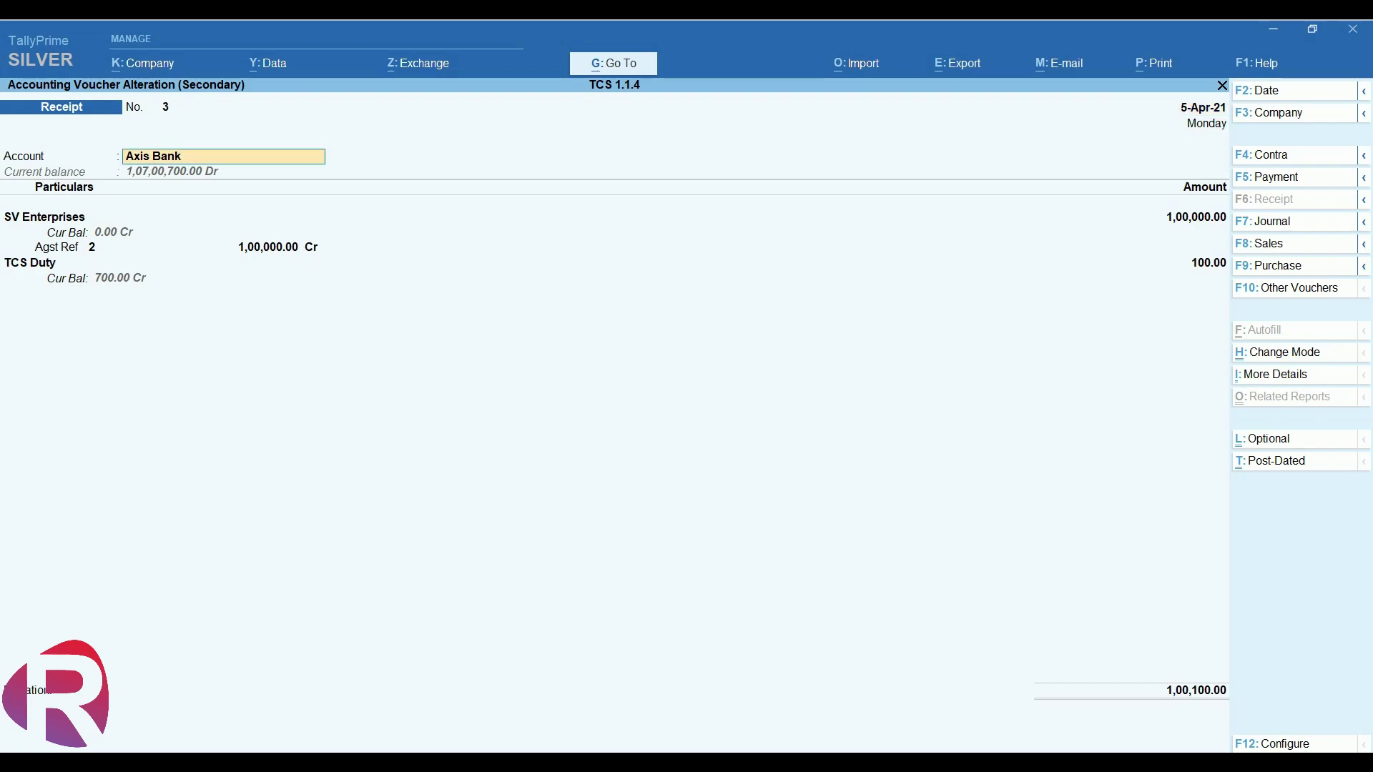
key("Return")
key("Return")
key("Return")
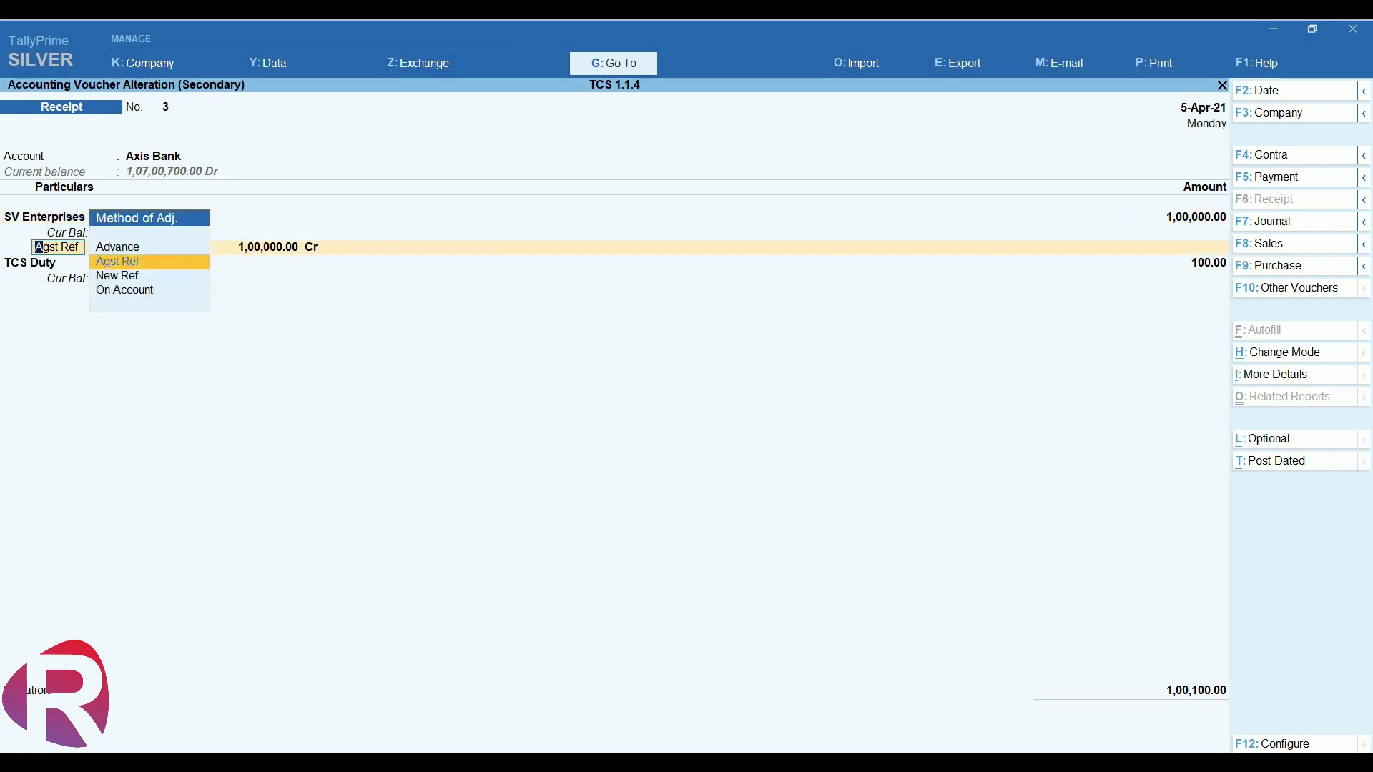
key("Return")
key("Return")
key("Return")
key("Return")
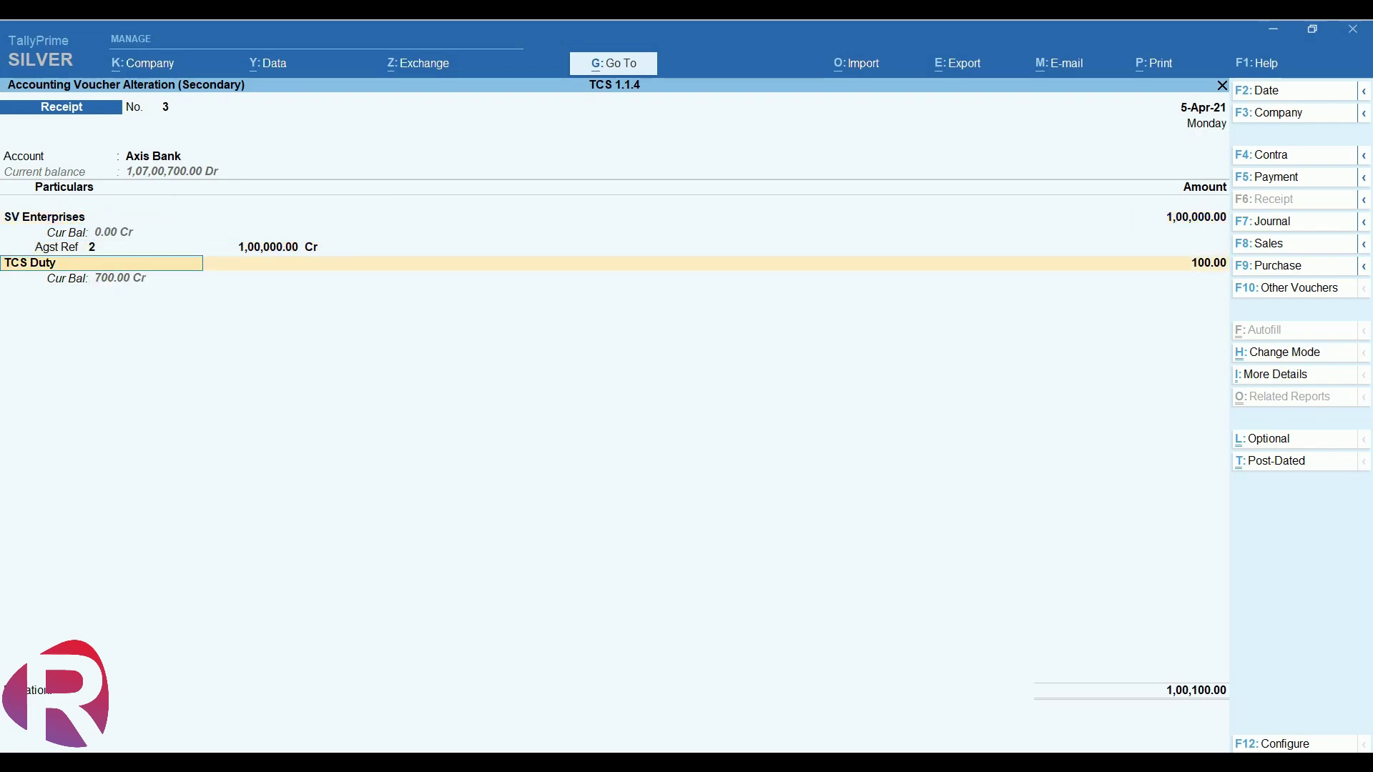
key("Return")
key("Return")
key("Return")
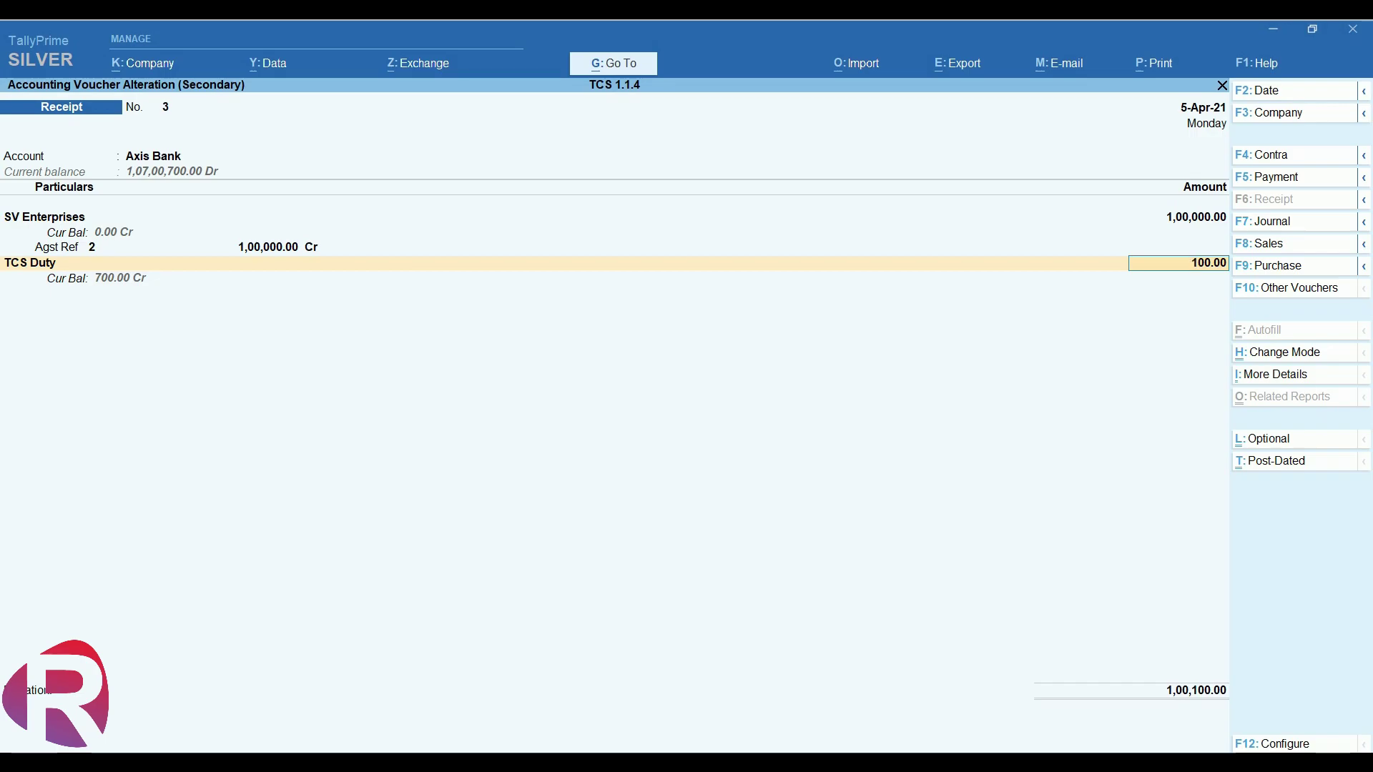
key("Return")
key("Return")
key("Return")
key("Return")
key("Return")
key("Return")
key("Return")
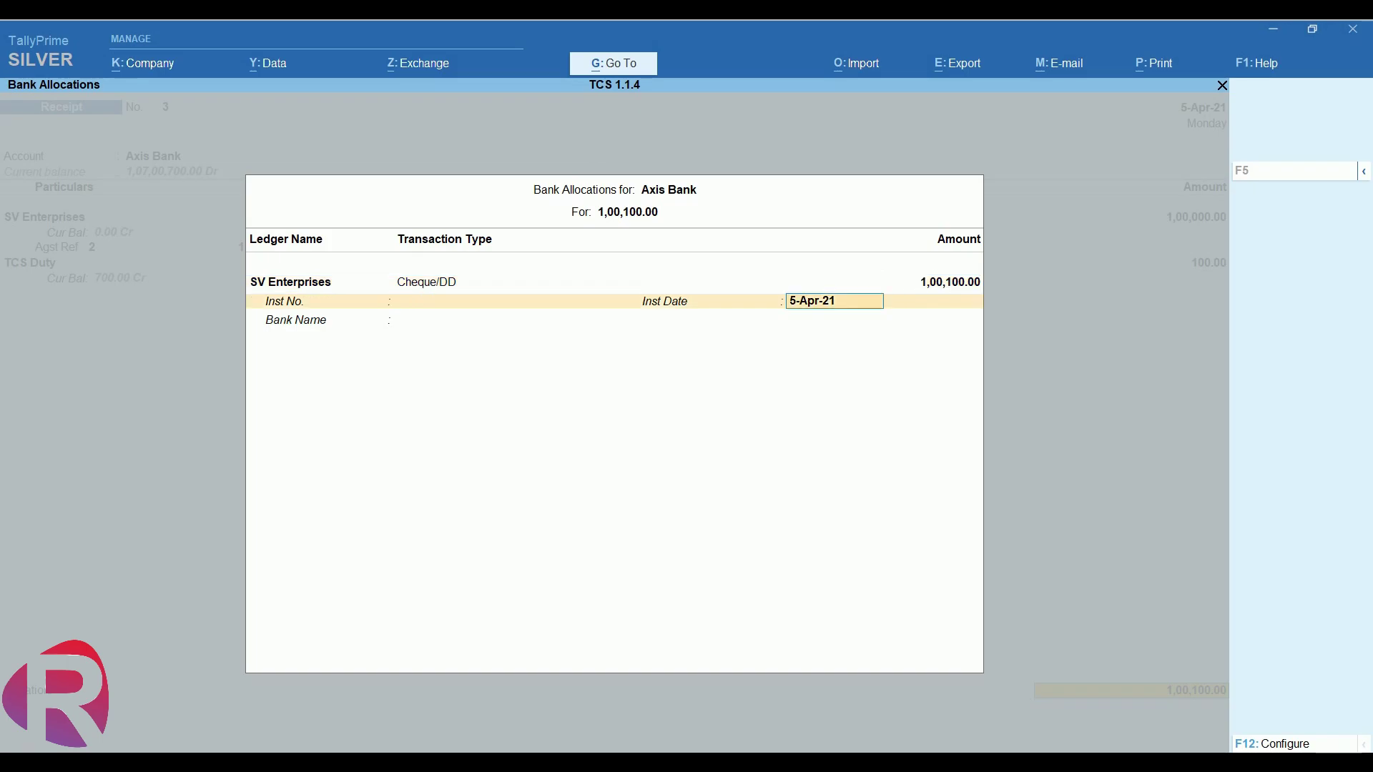
key("y")
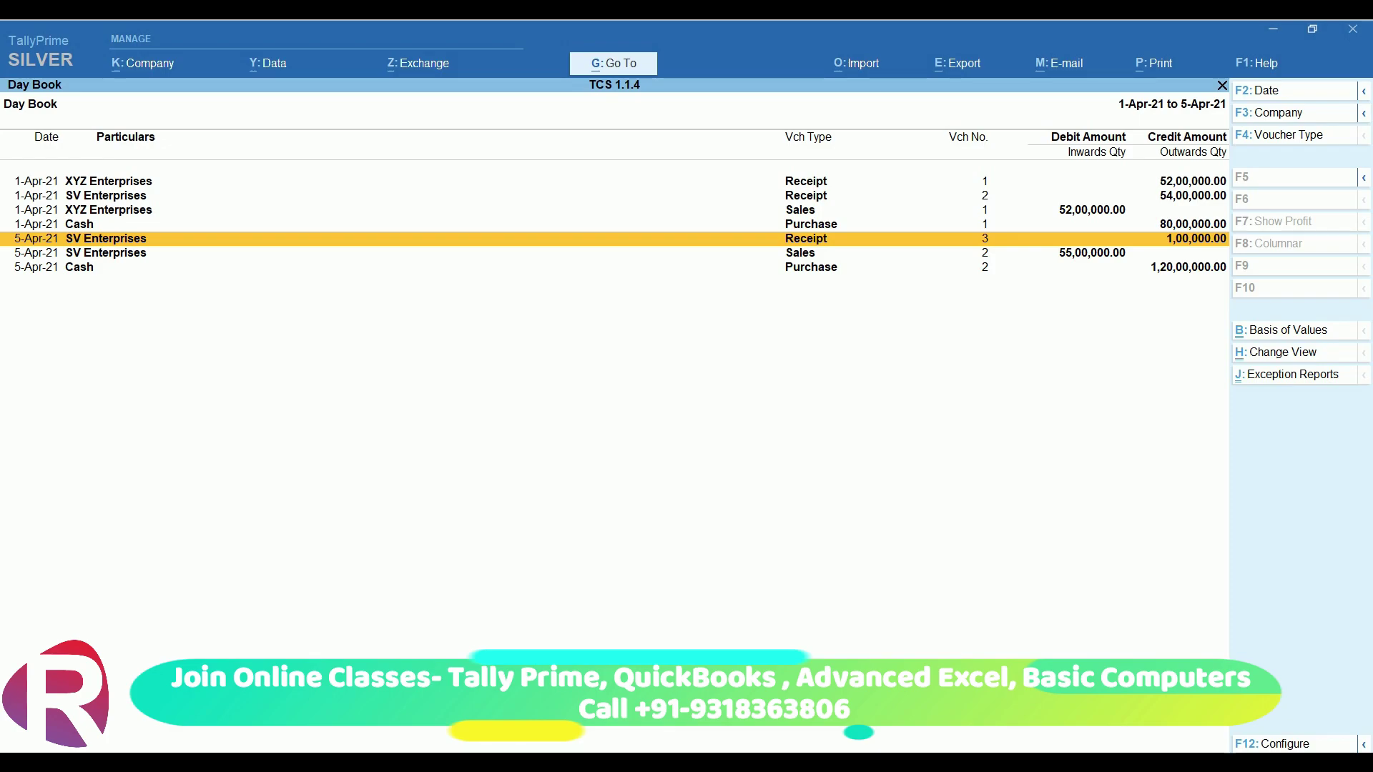
Open Form 27EQ from the TCS reports and drill into Collection at Normal Rate (700 total)
key("Escape")
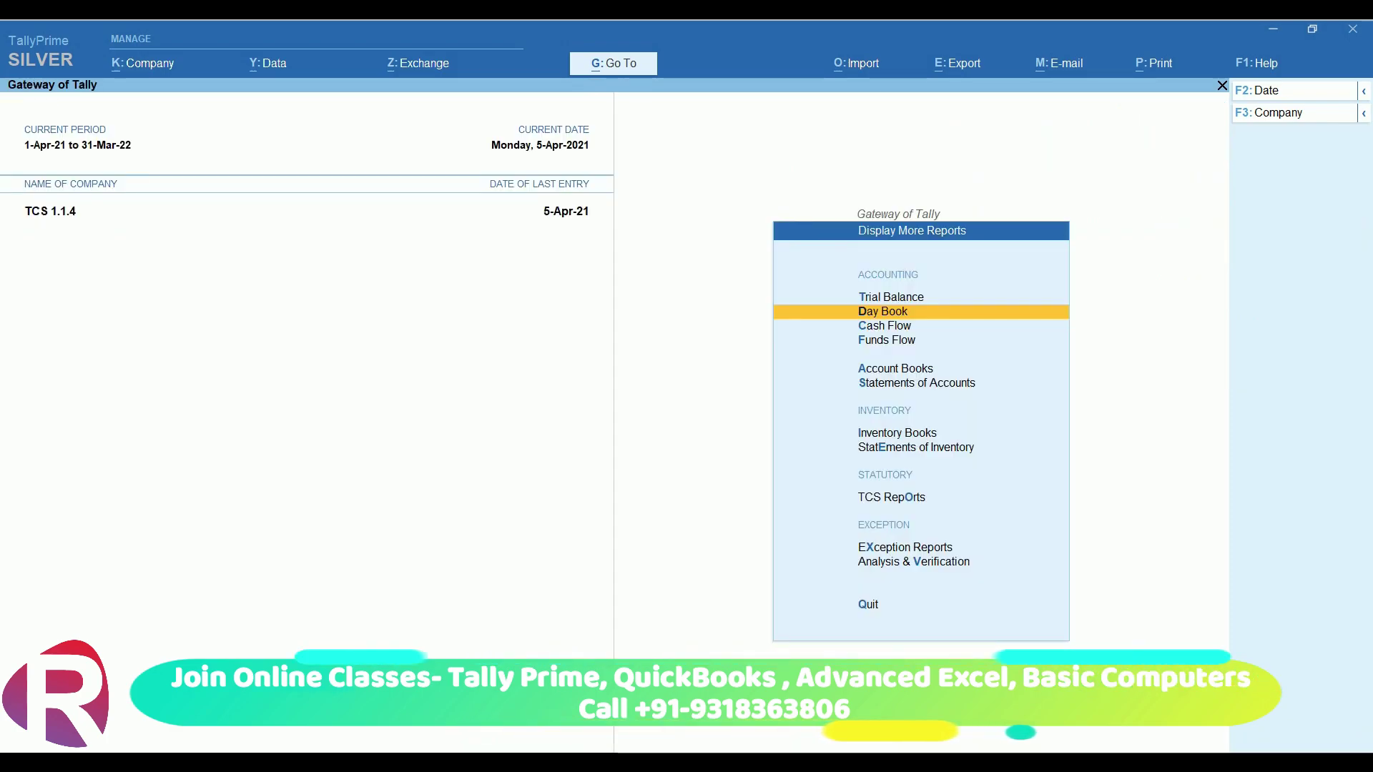
key("Down")
key("Down")
key("Down")
key("Down")
key("Down")
key("Down")
key("Down")
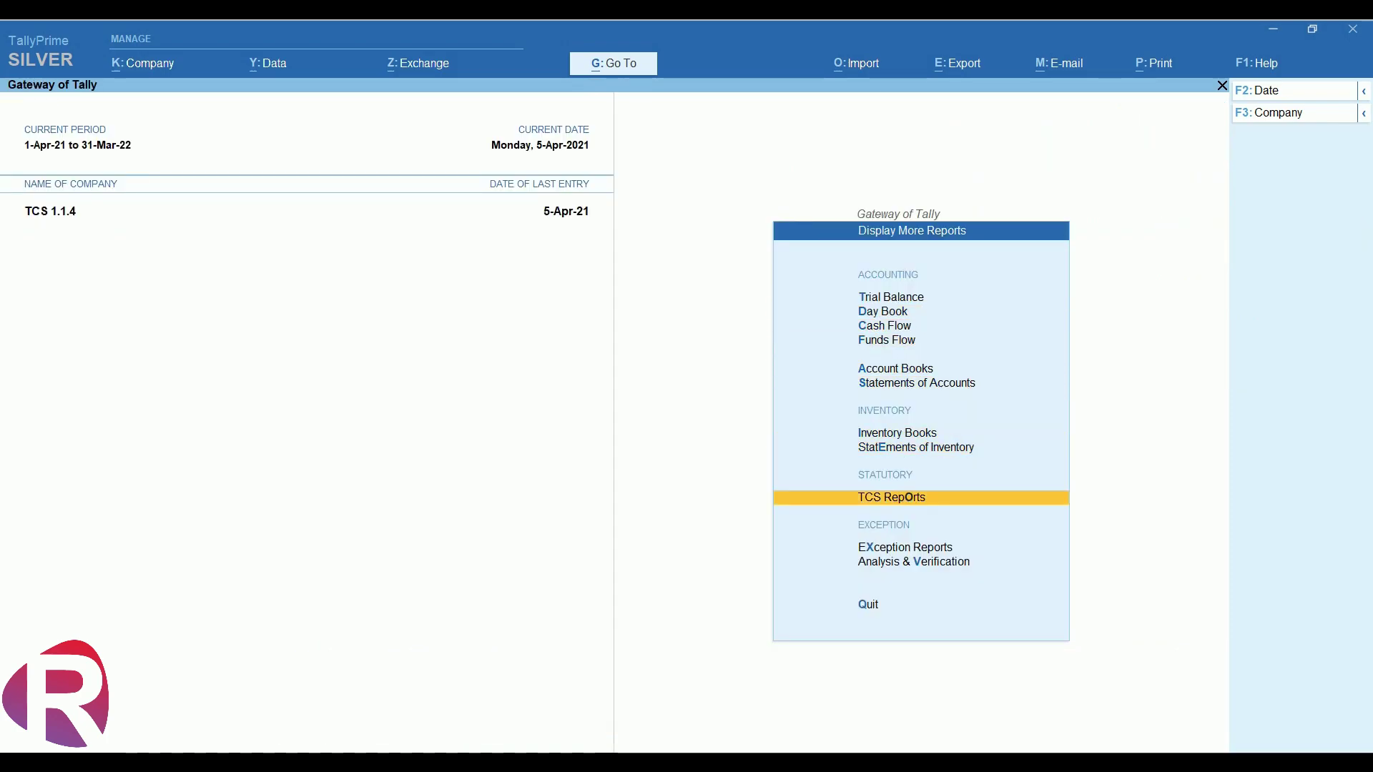
key("Return")
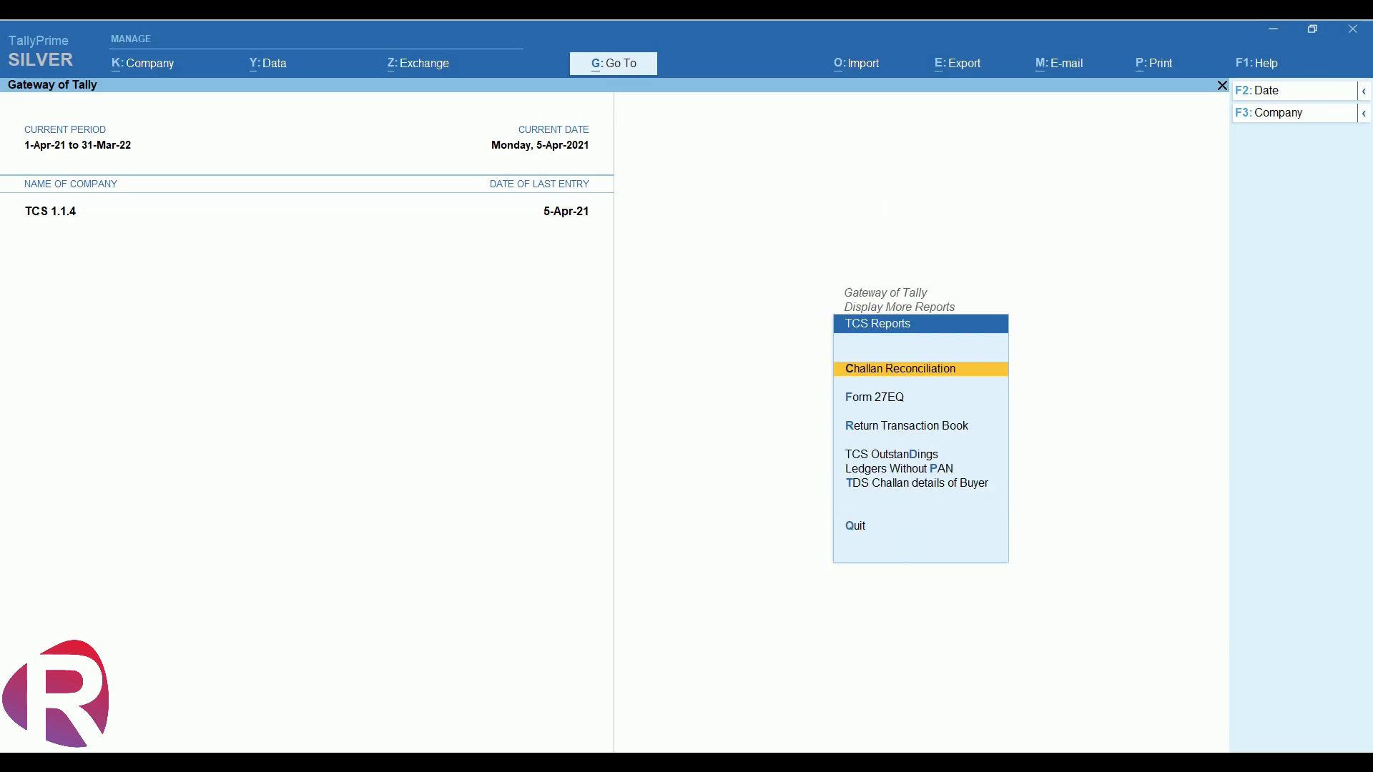
key("Down")
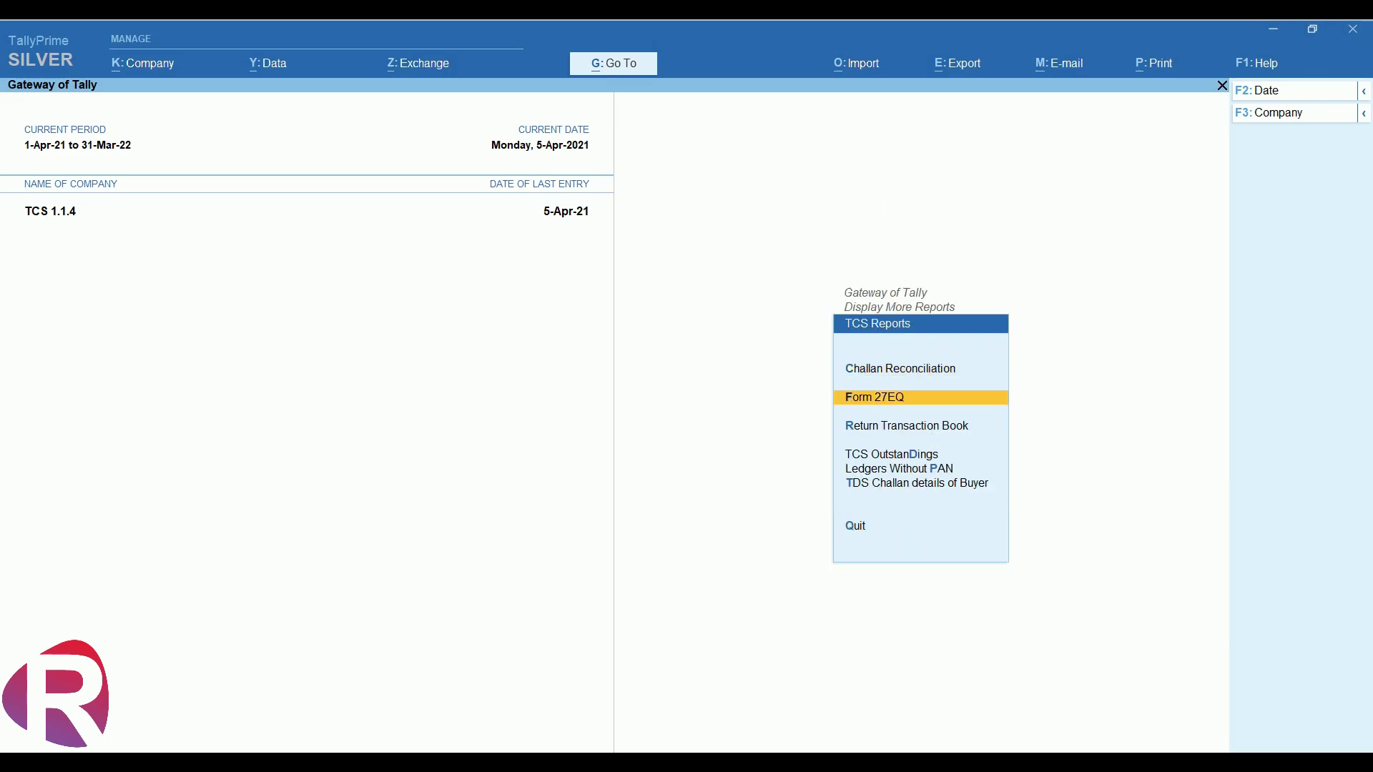
key("Return")
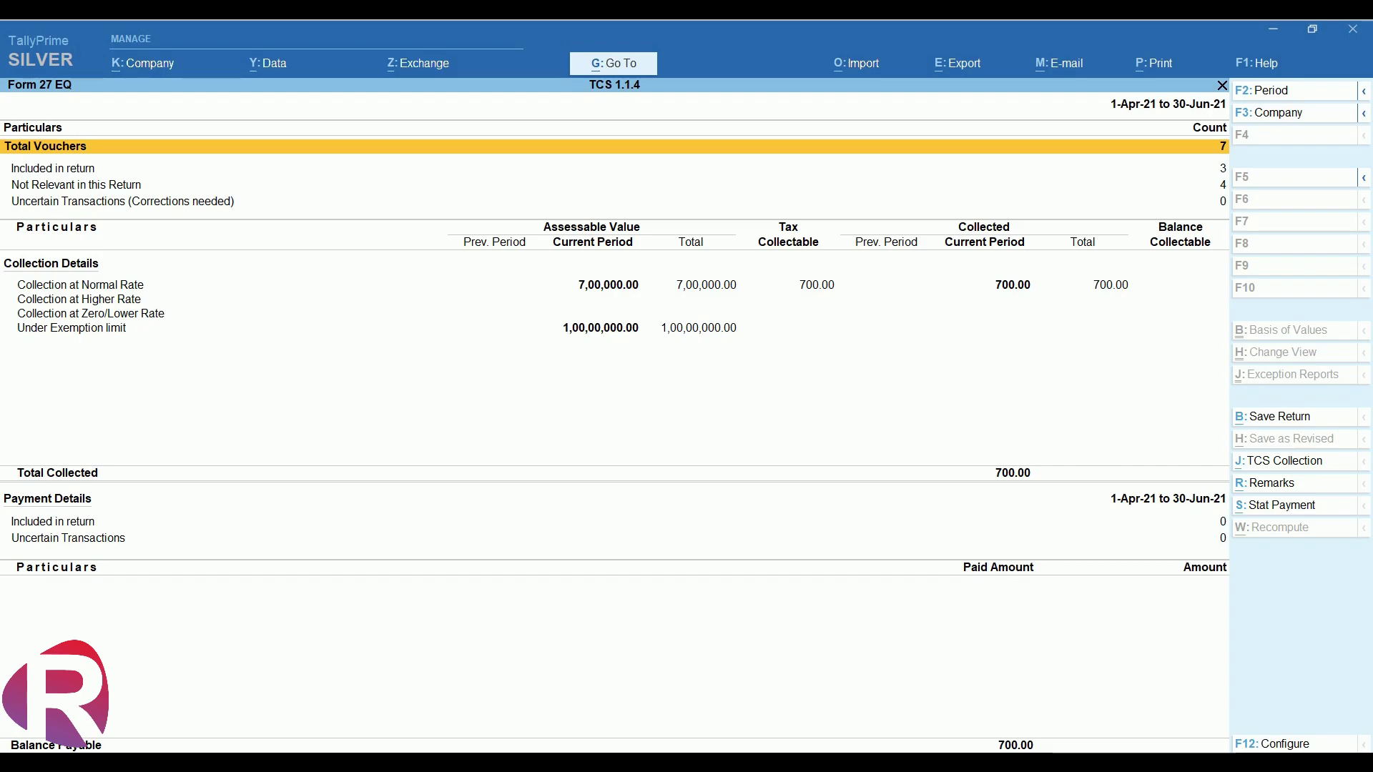
key("Down")
key("Down")
key("Down")
key("Down")
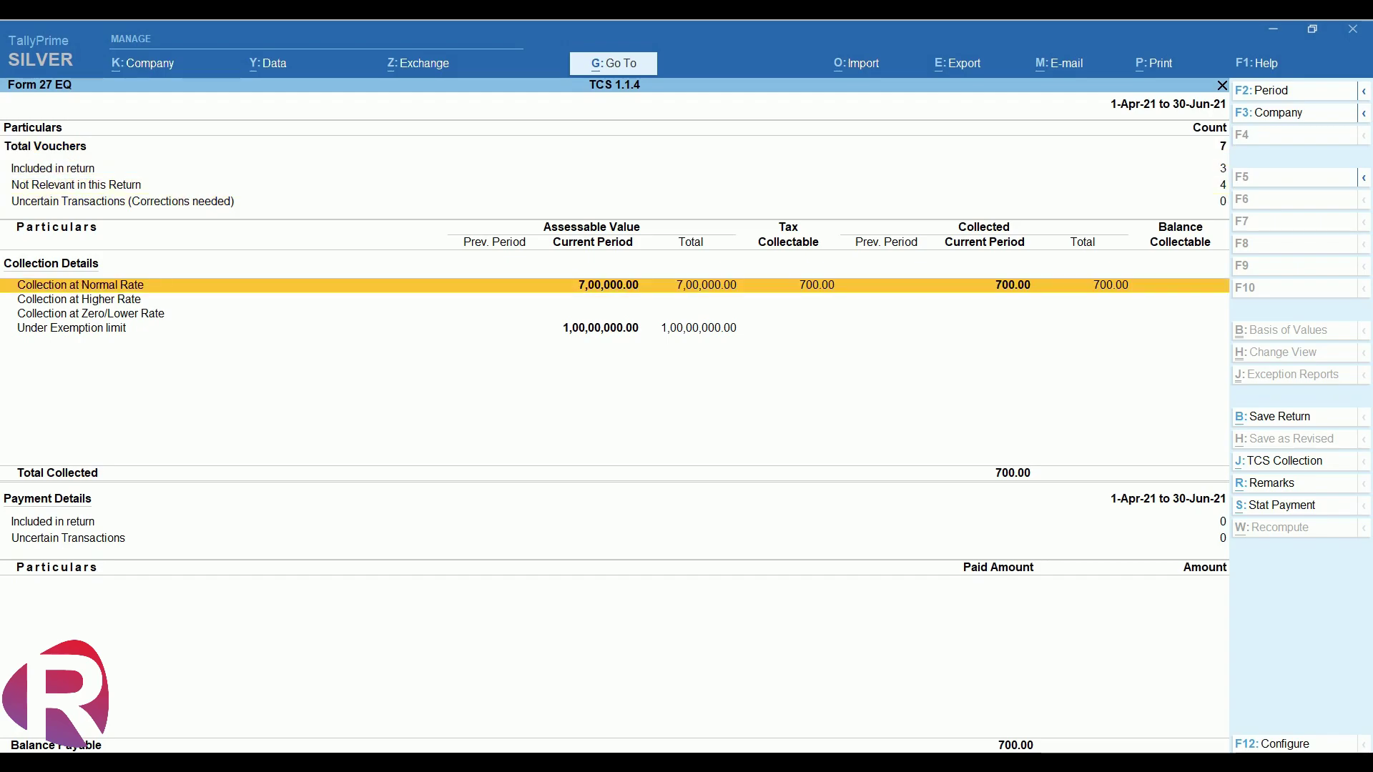
key("Return")
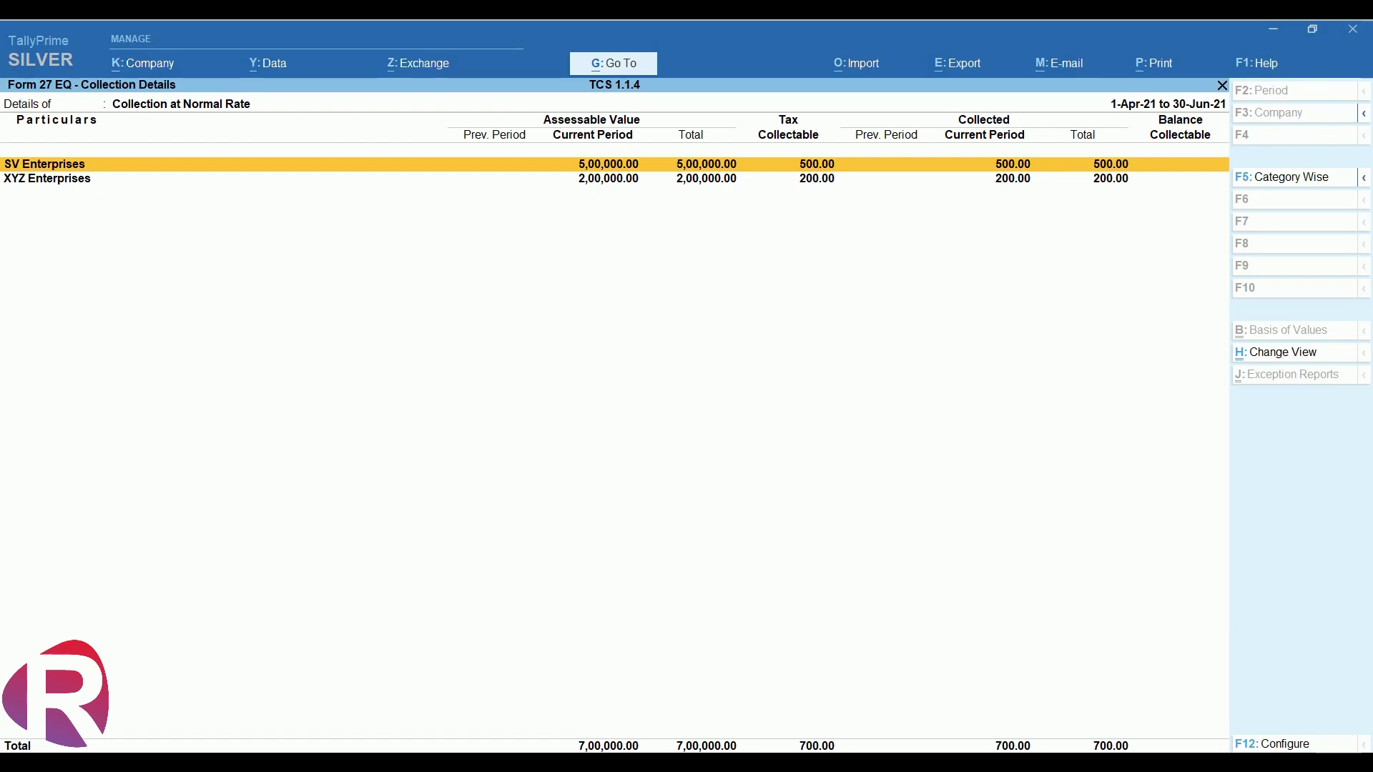
Review the parties under the exemption limit (1,00,00,000), then go back to the Form 27EQ summary
key("Escape")
key("Down")
key("Down")
key("Down")
key("Return")
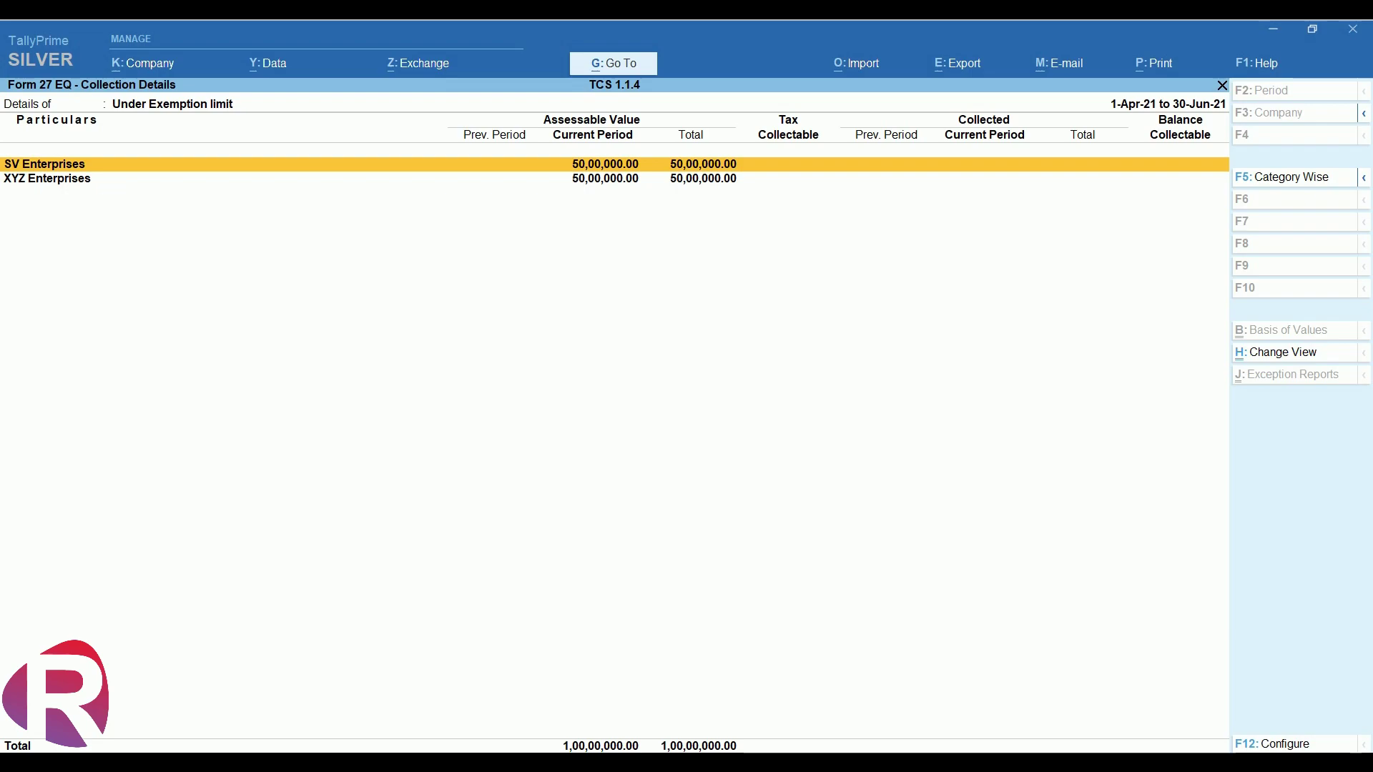
key("Escape")
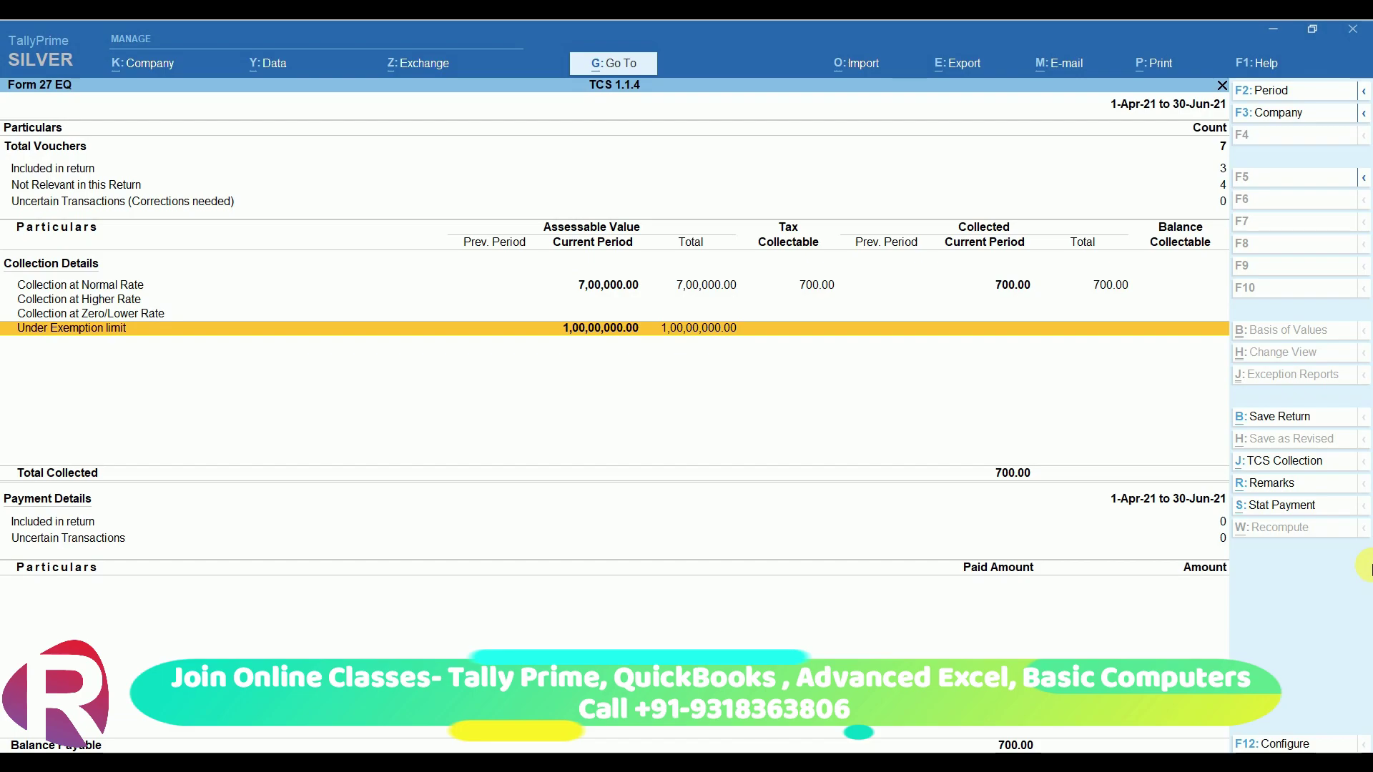
key("Up")
key("Up")
key("Up")
key("Up")
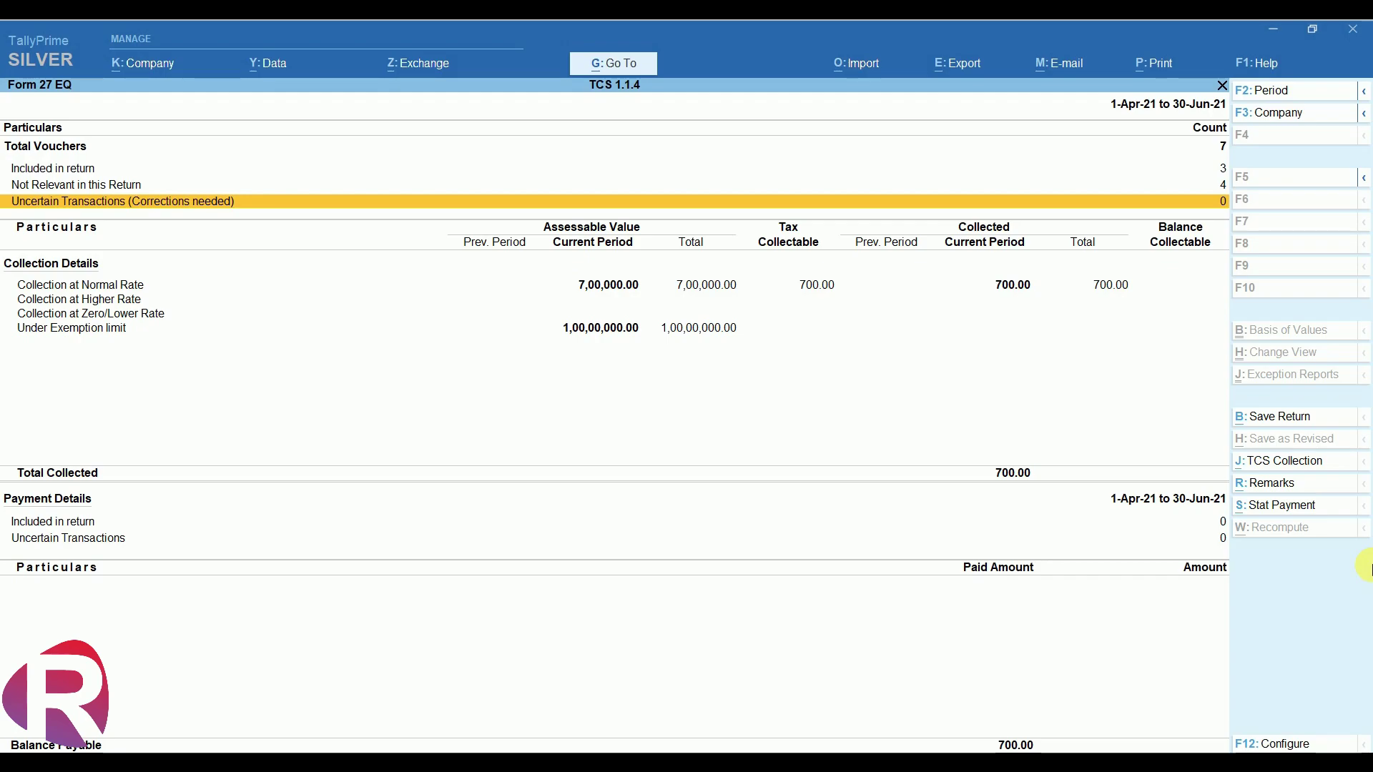
key("Up")
key("Up")
key("Down")
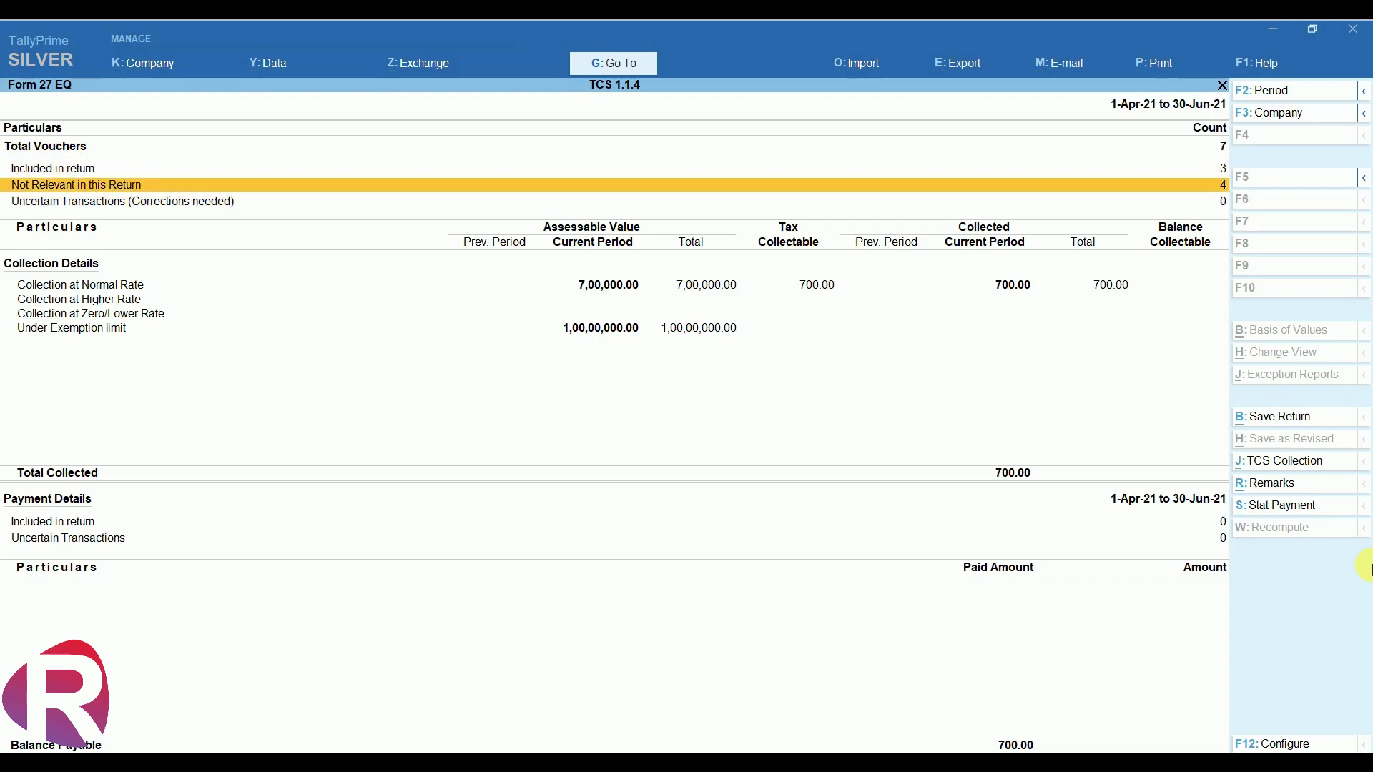
key("Down")
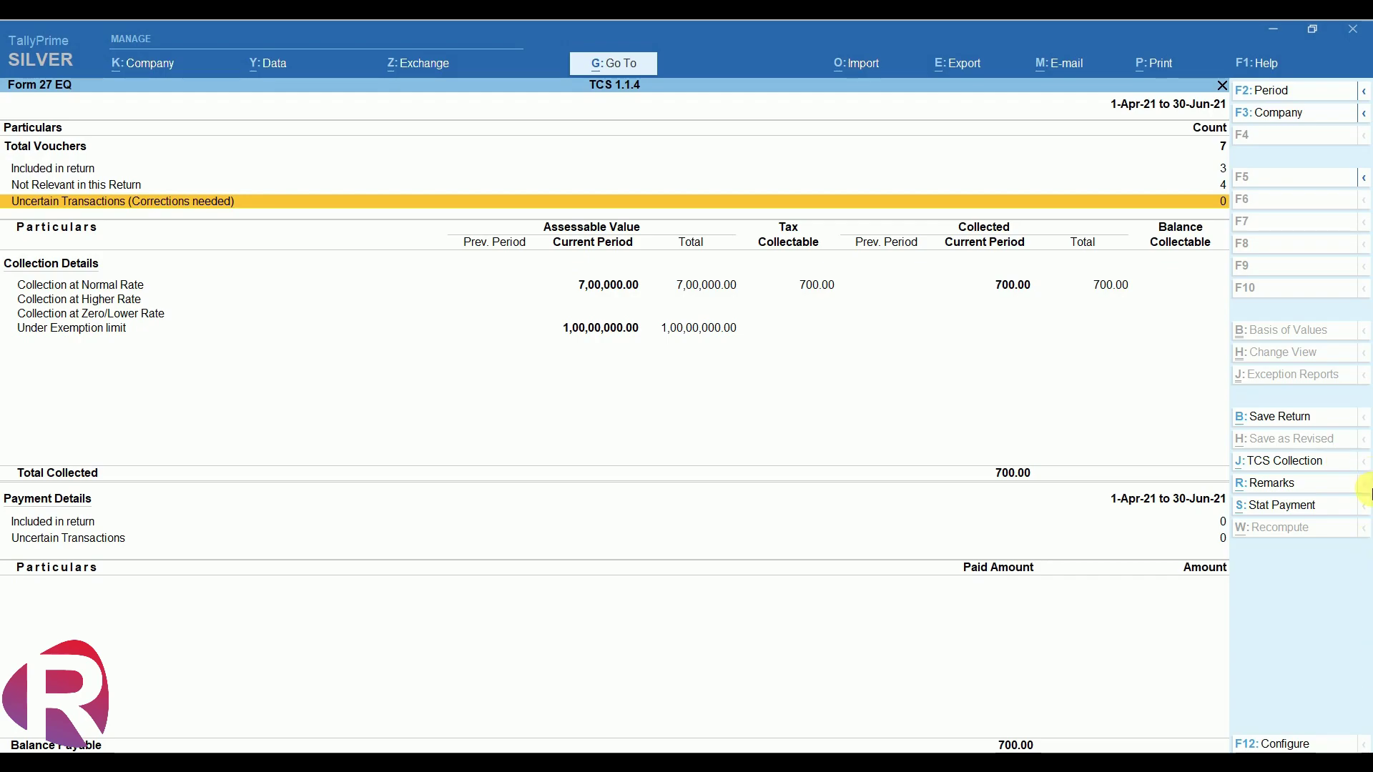
Save the Form 27EQ return for 1-Apr-21 to 30-Jun-21 and reopen the report
left_click(1281, 416)
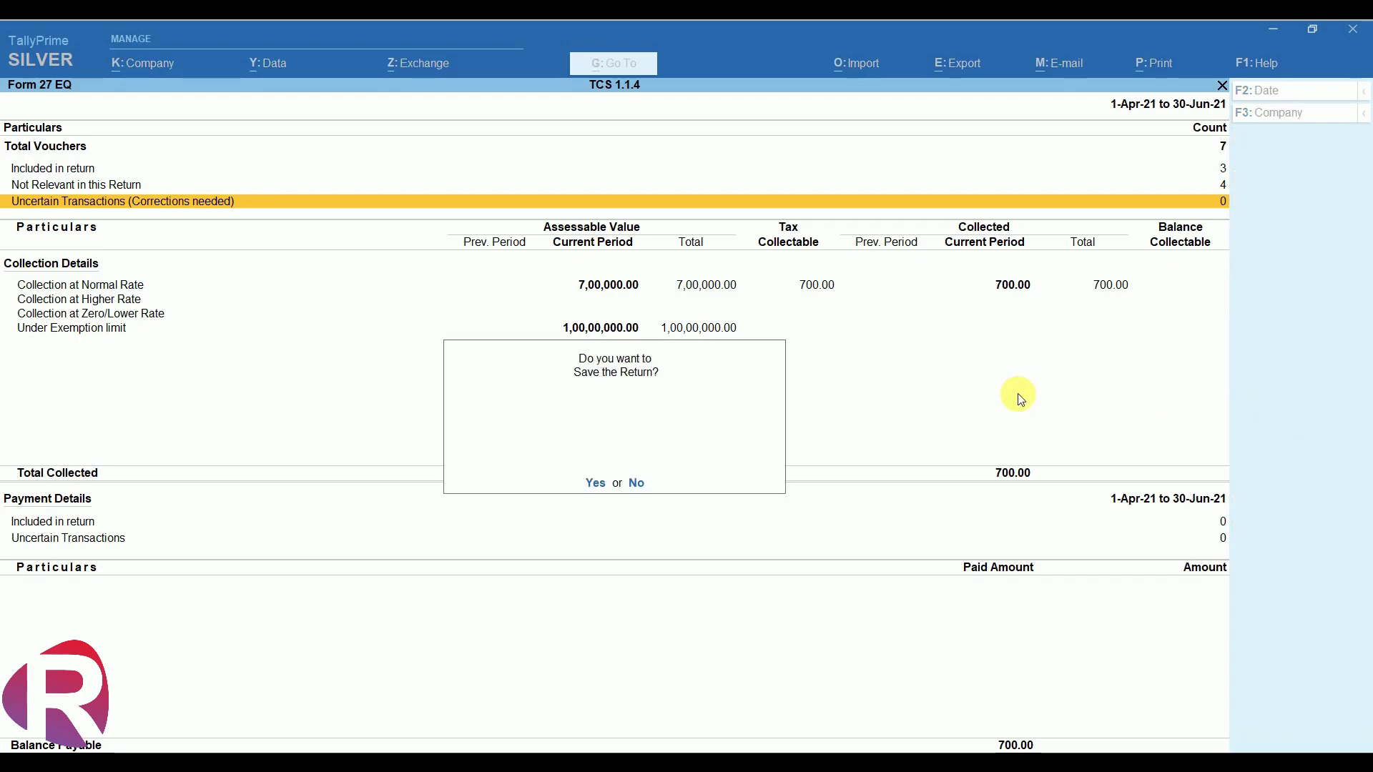
key("y")
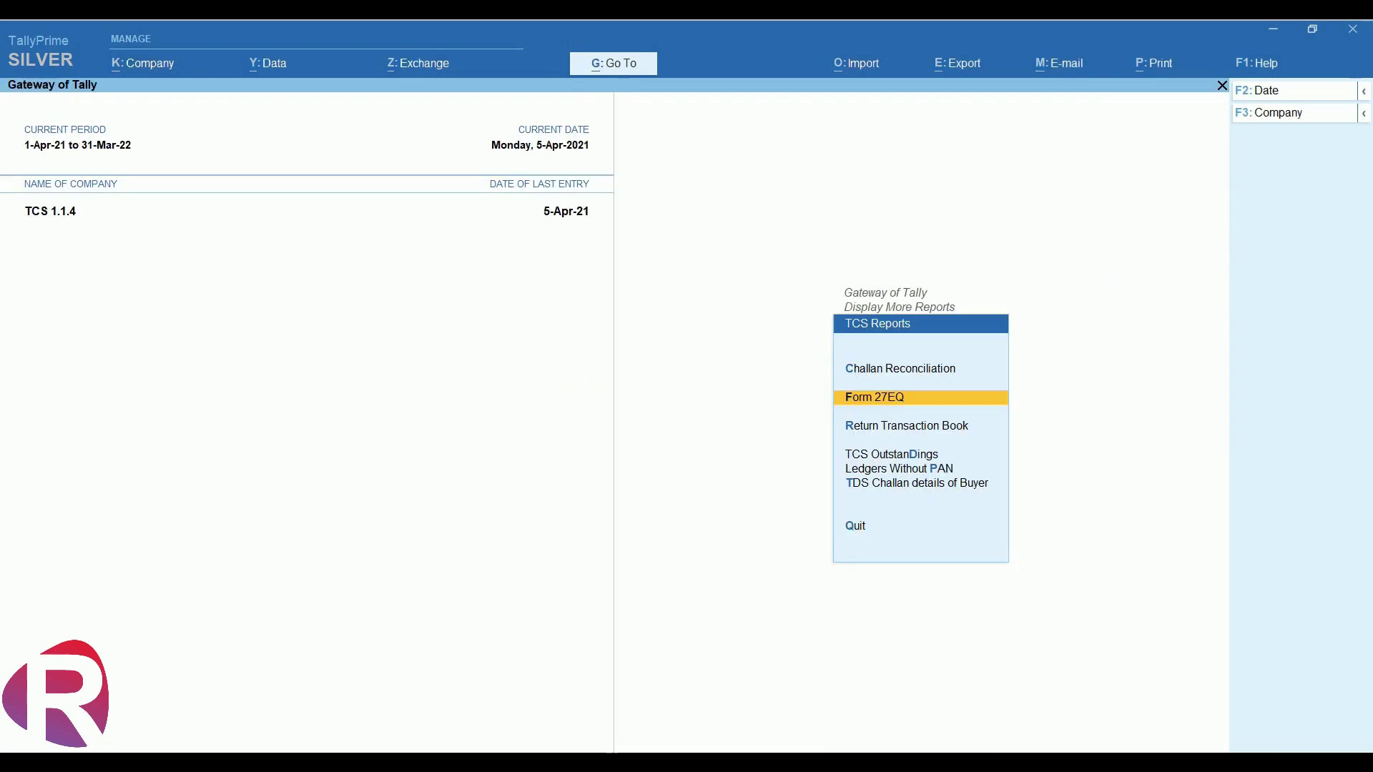
key("Return")
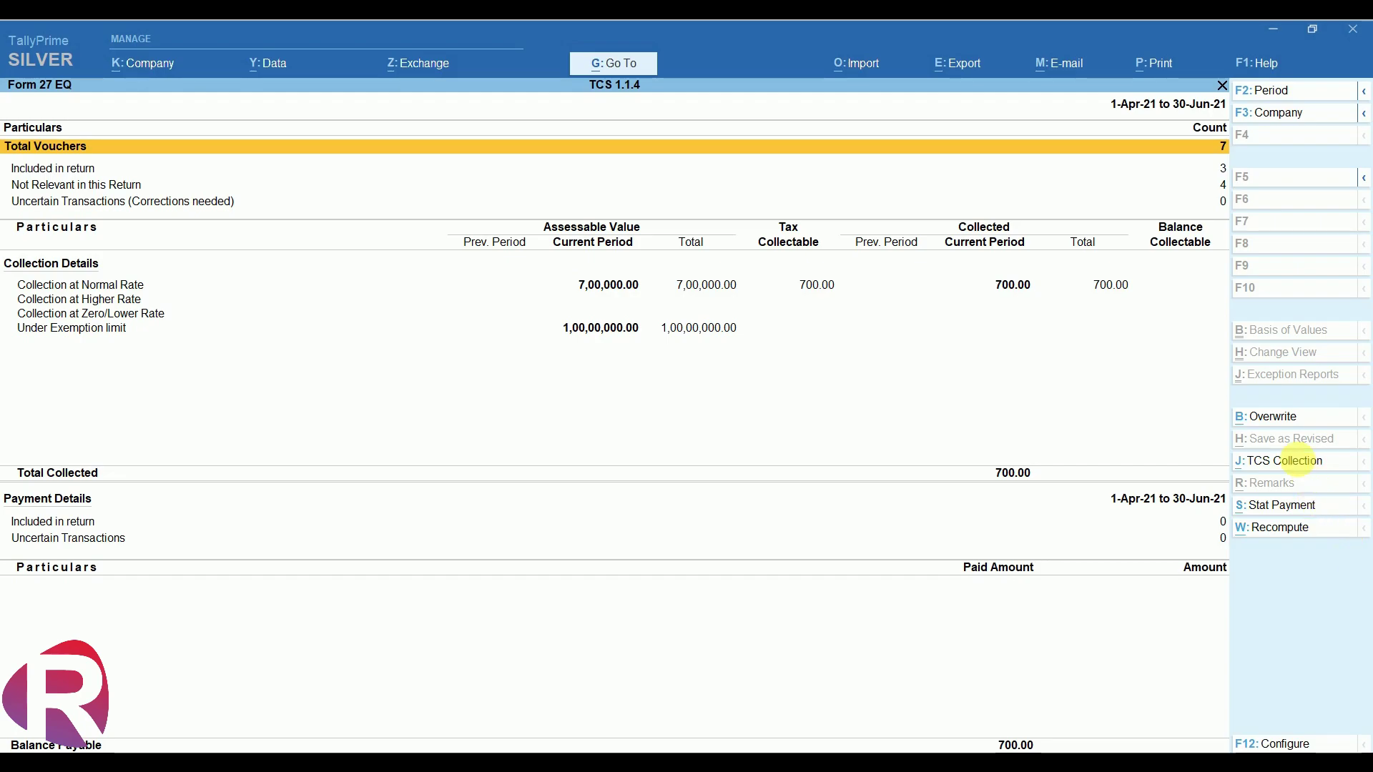
Overwrite the saved return with the current 700 figures and reopen Form 27EQ
left_click(1294, 422)
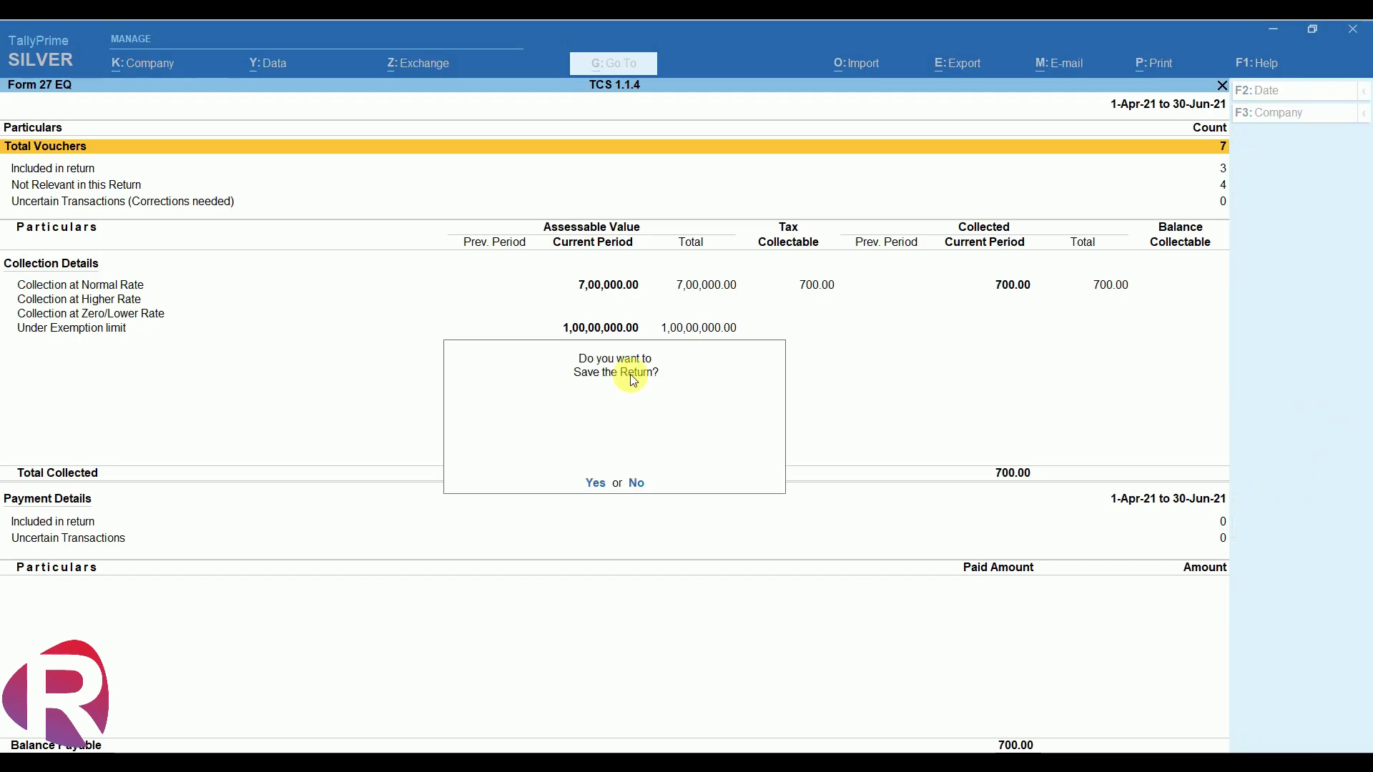
key("Return")
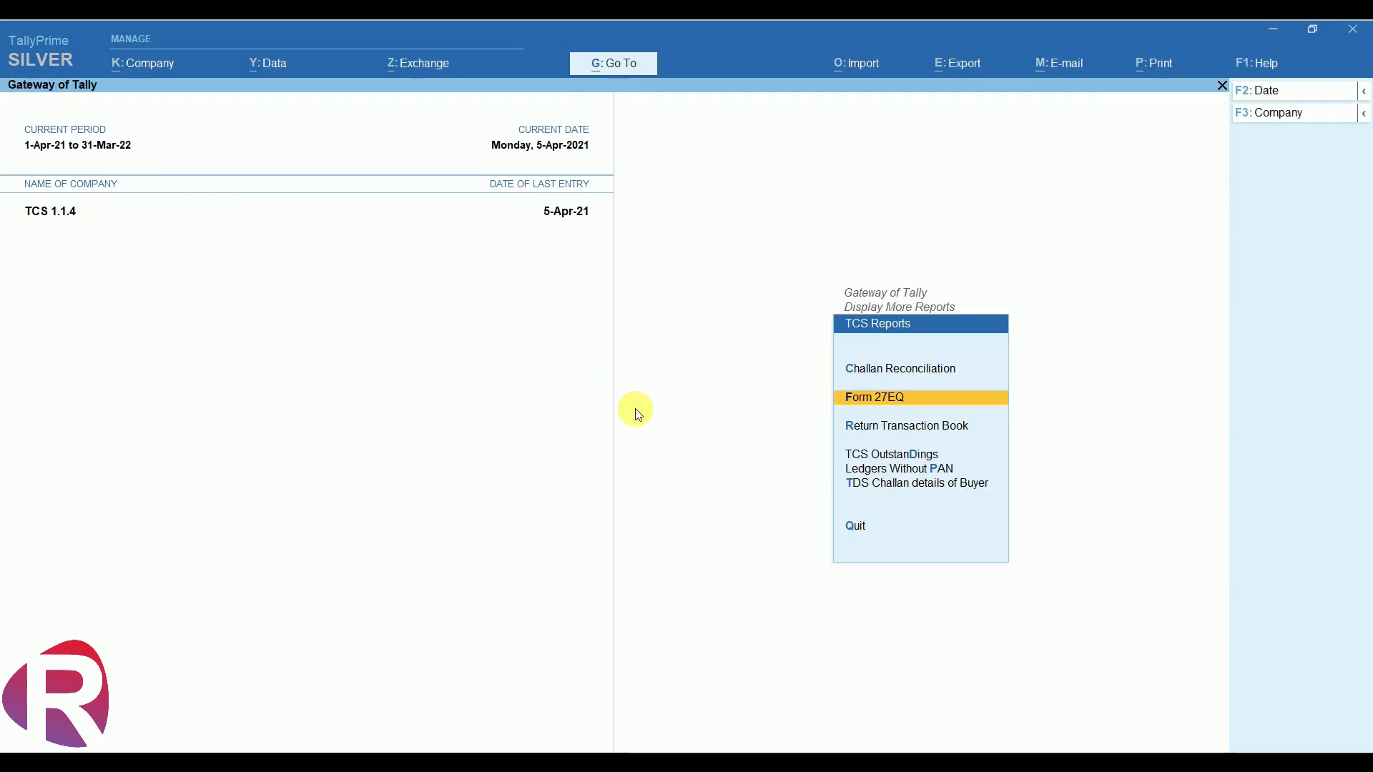
key("Return")
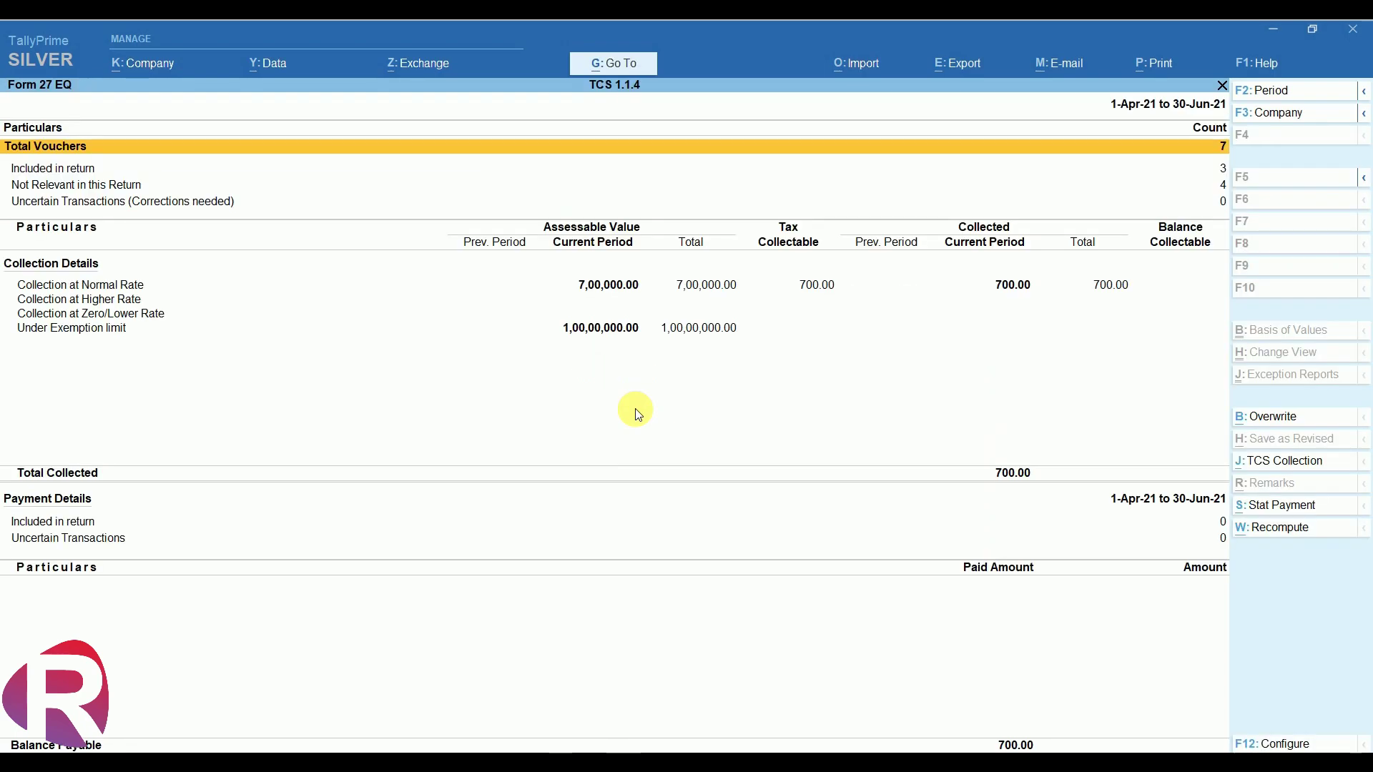
Export the e-return as Tally.txt to C:\Program Files\TallyPrime, no previous regular return, overwriting the existing file
left_click(963, 66)
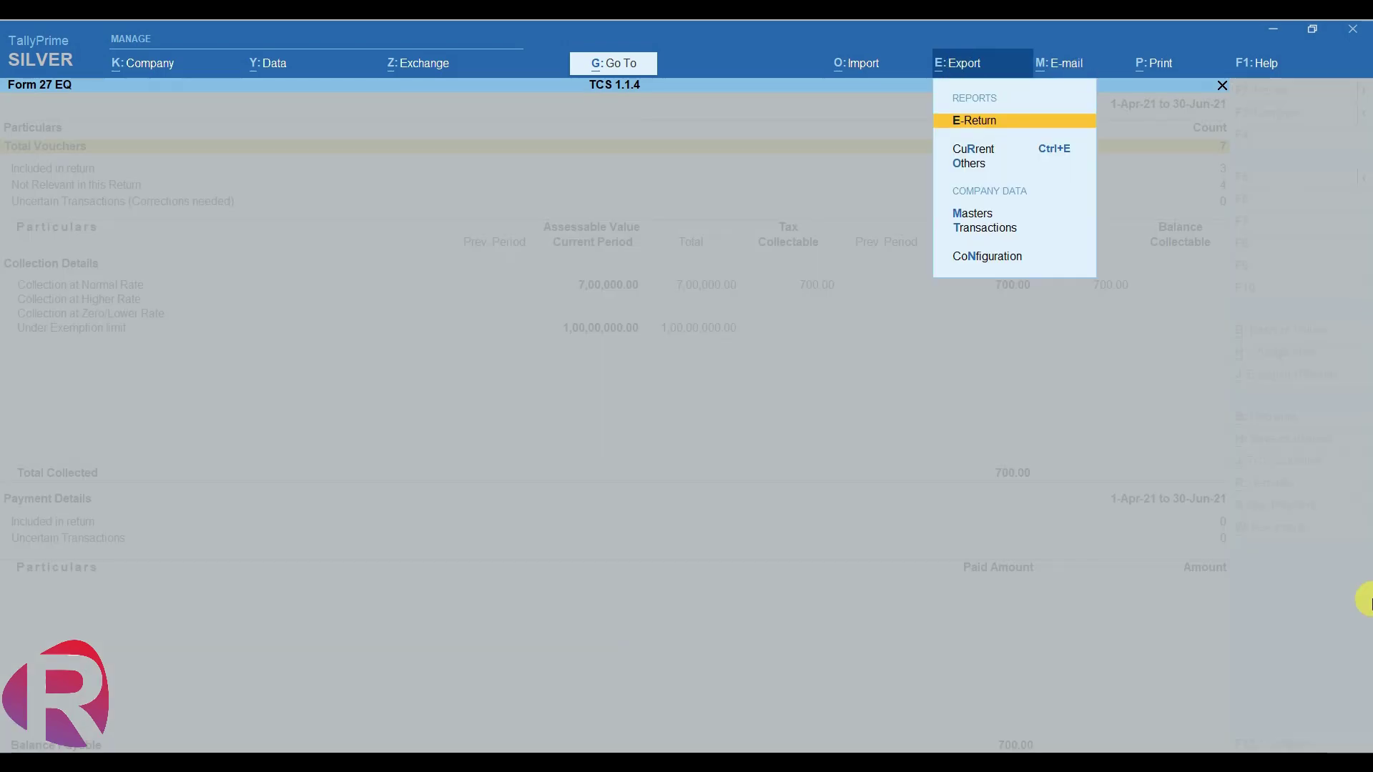
key("Return")
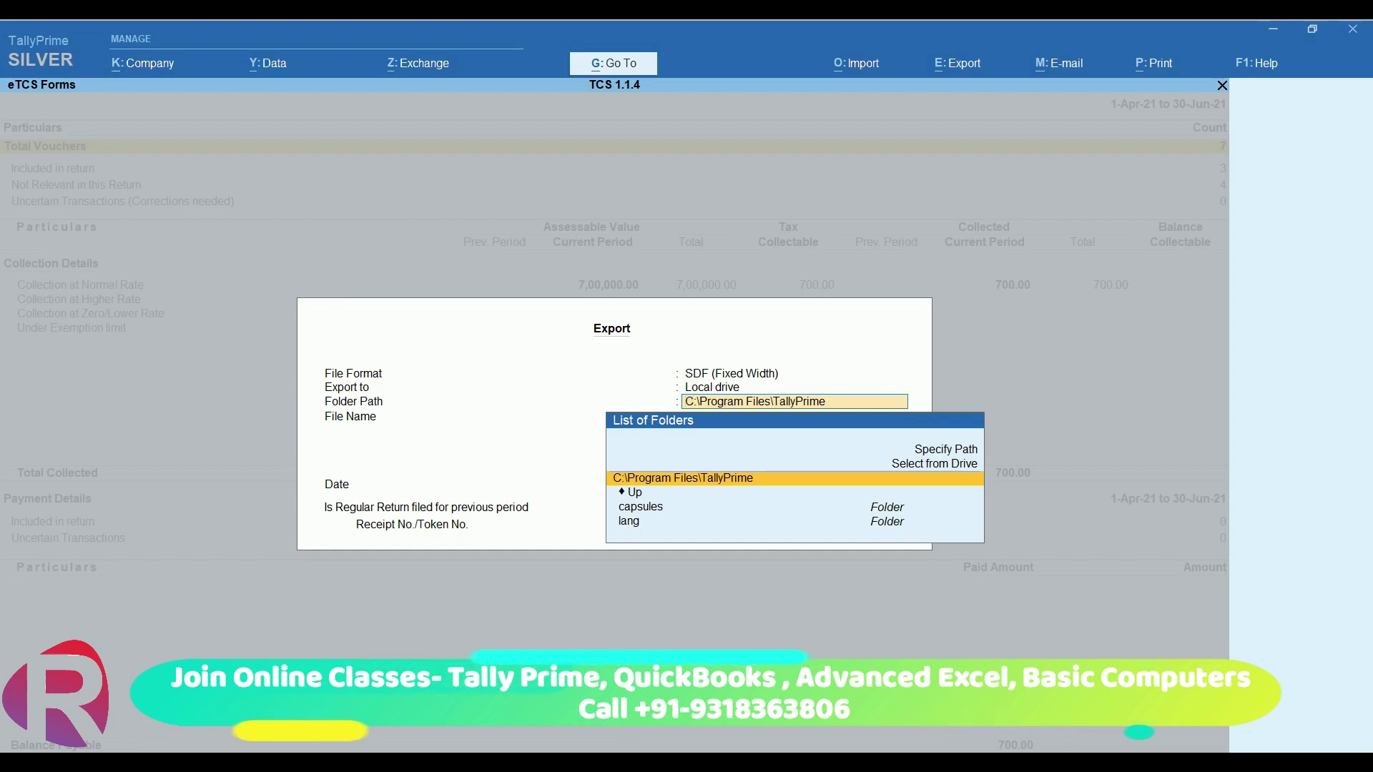
key("Return")
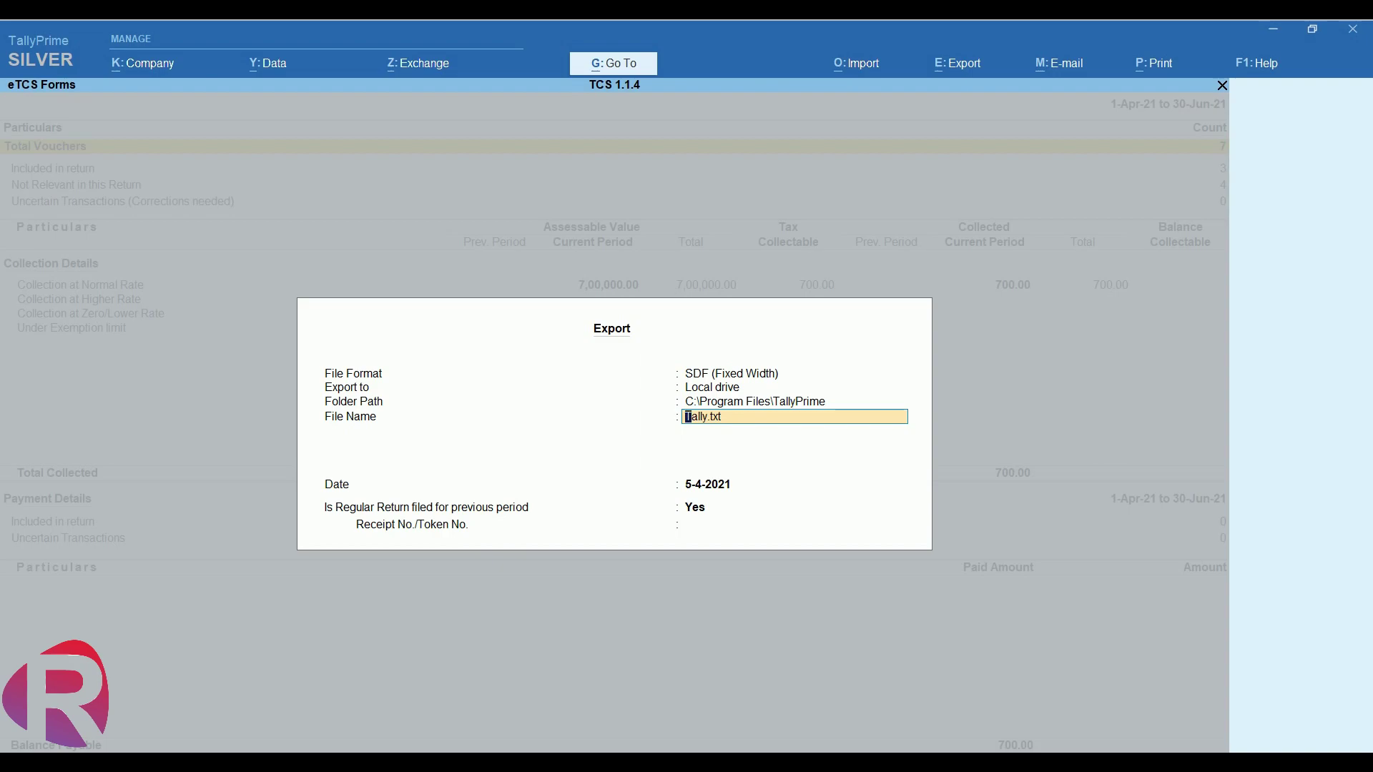
key("Return")
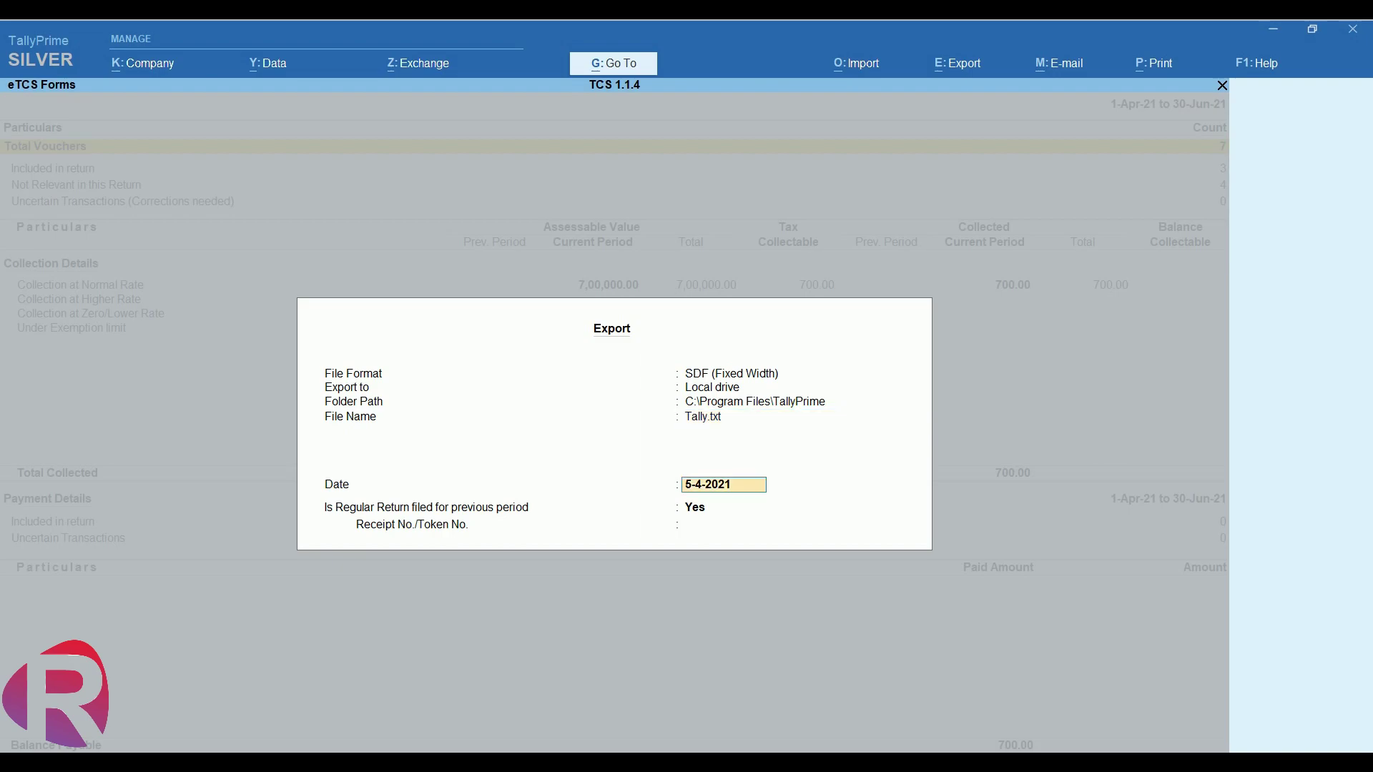
key("Return")
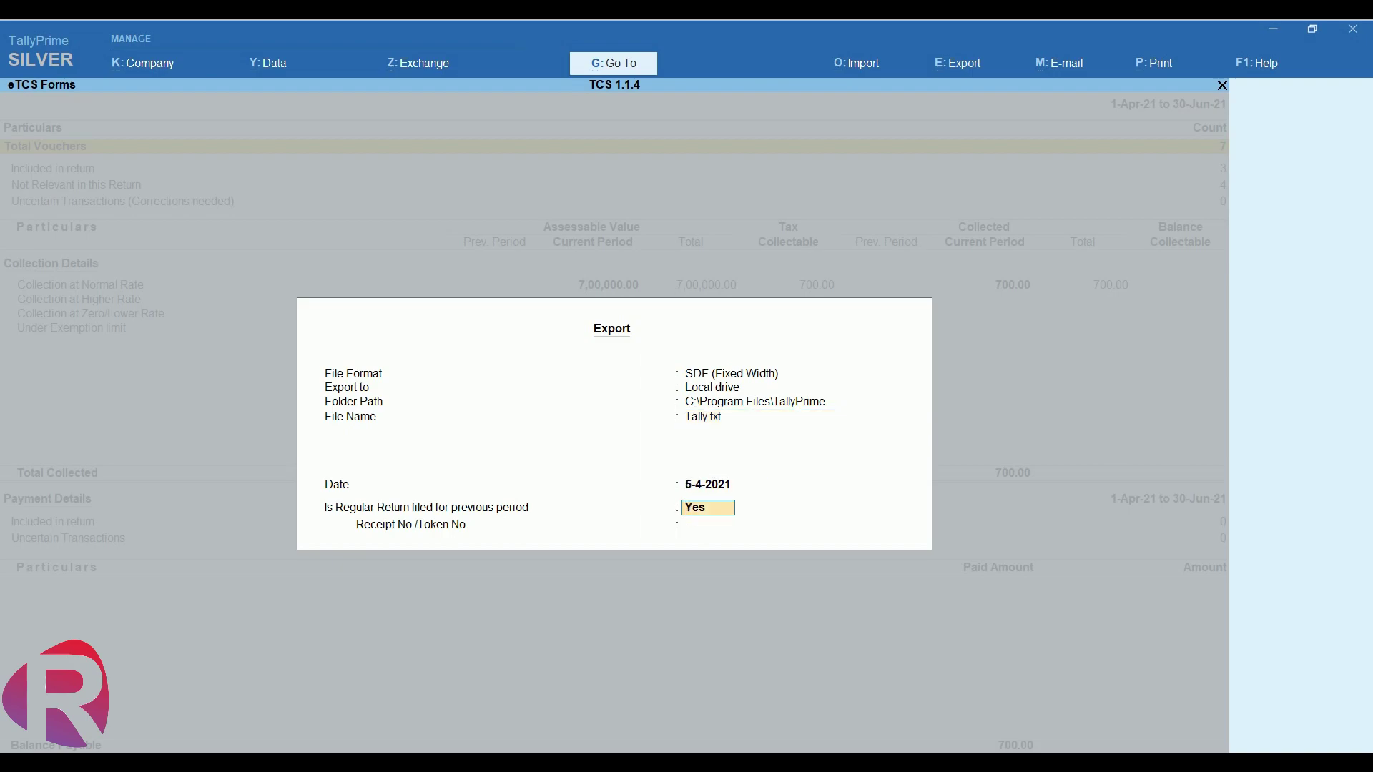
key("Return")
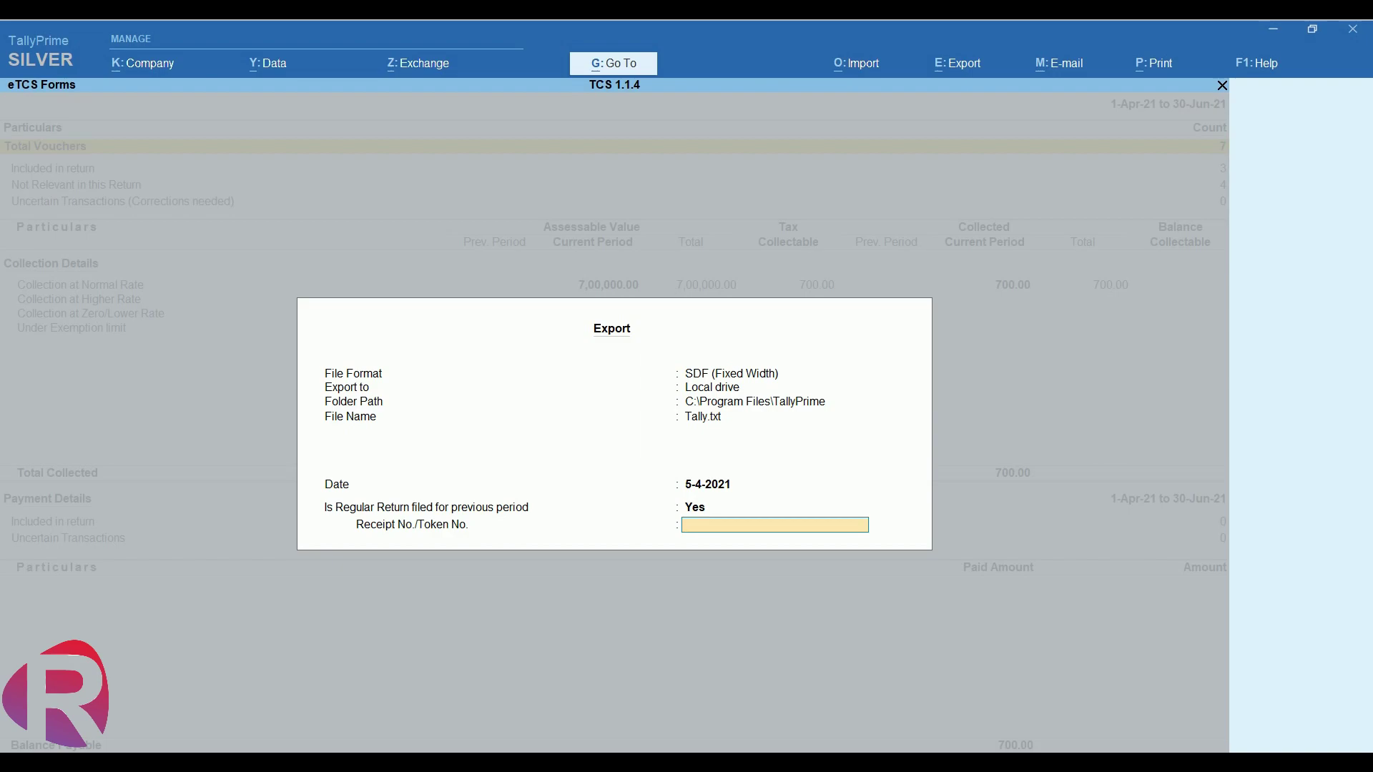
key("BackSpace")
type("n")
key("Return")
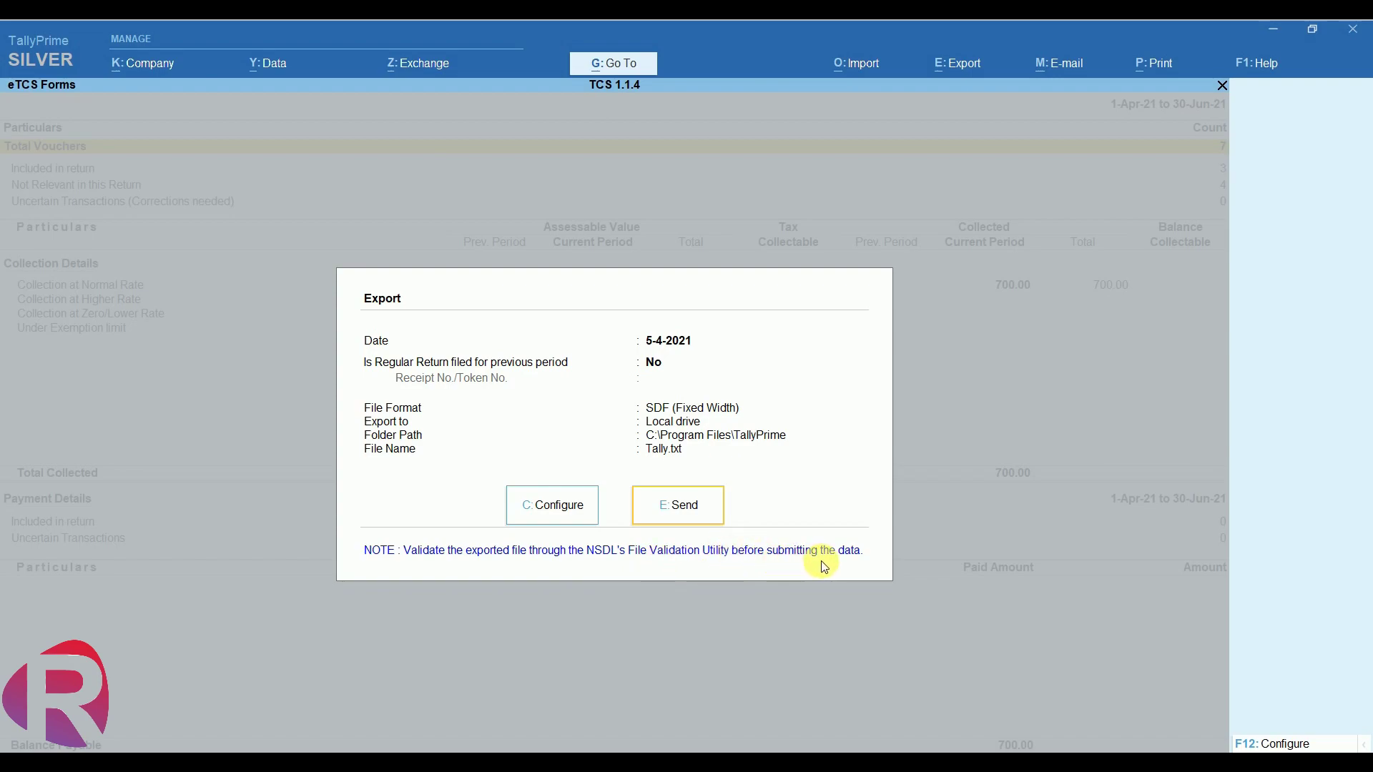
left_click(651, 504)
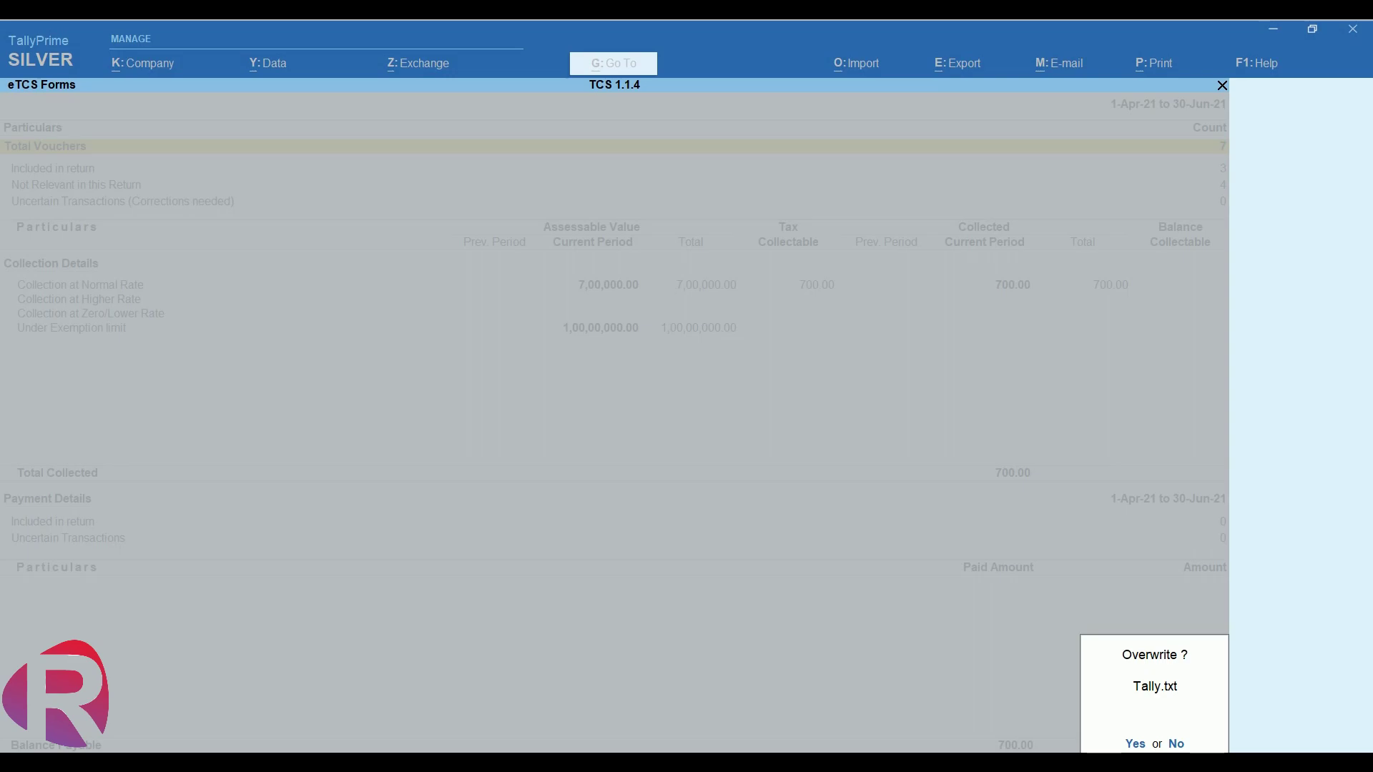
key("y")
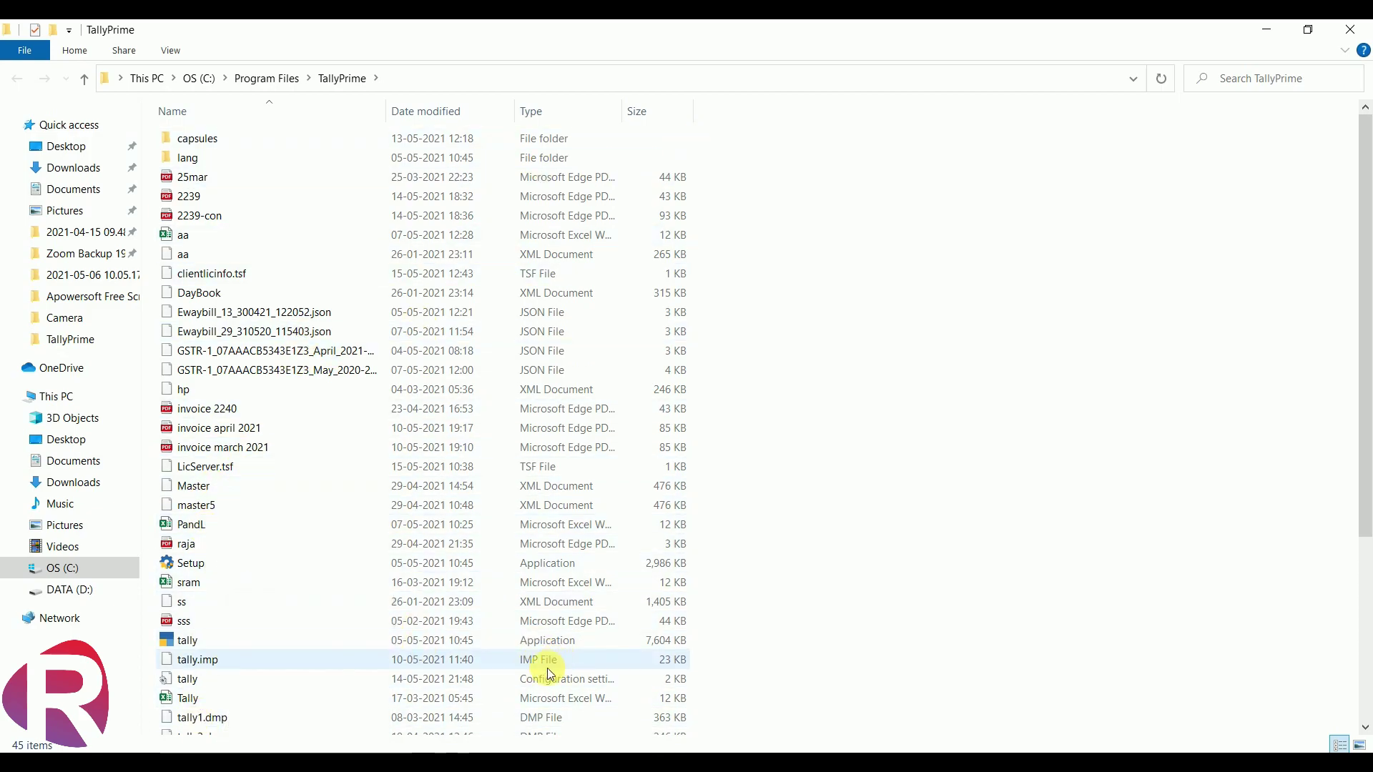
Scroll to the bottom of the TallyPrime folder and select the exported Tally text document
left_click_drag(1358, 338, 1366, 421)
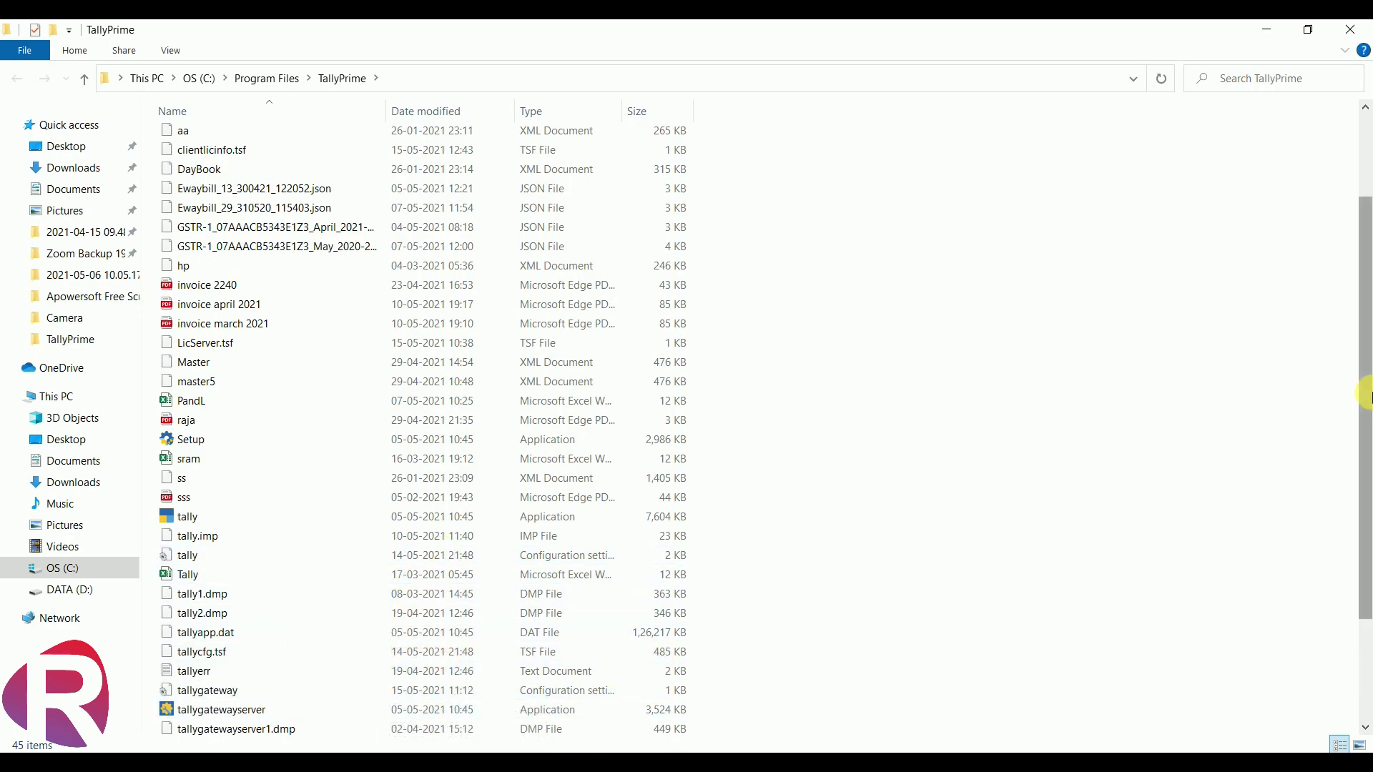
left_click_drag(1367, 395, 1366, 493)
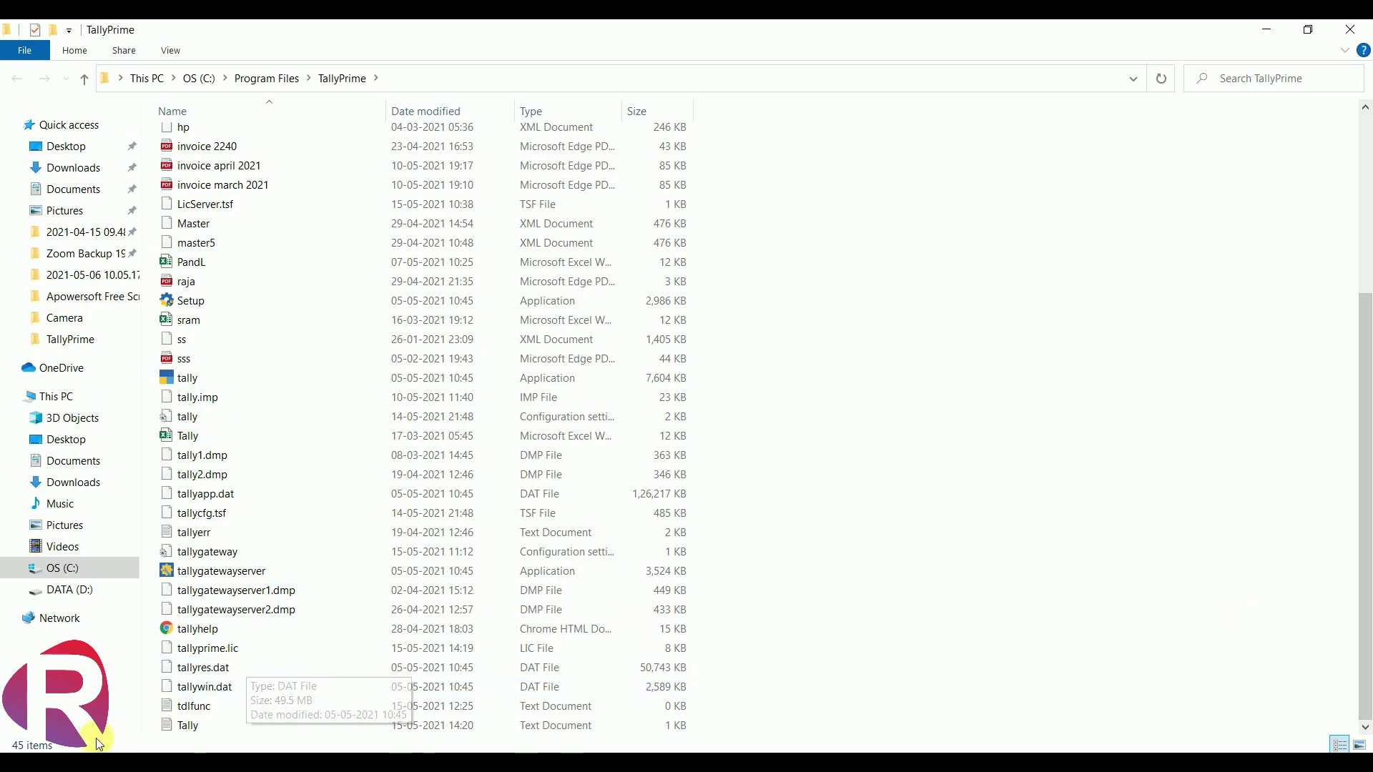
left_click(186, 726)
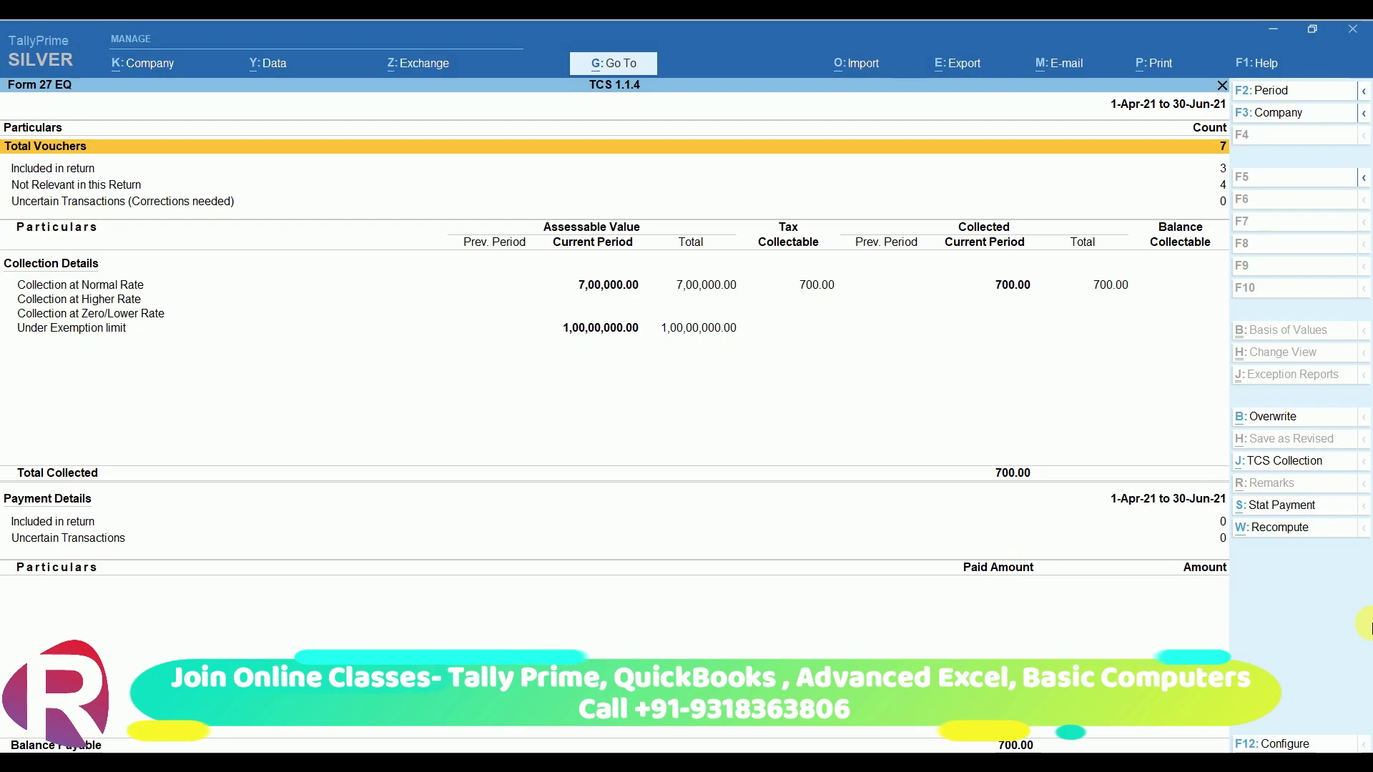
Start a TCS stat payment for 1-Apr-21 to 30-Apr-21: 206C, Sale of Any Other Goods, Company, Resident
left_click(1277, 509)
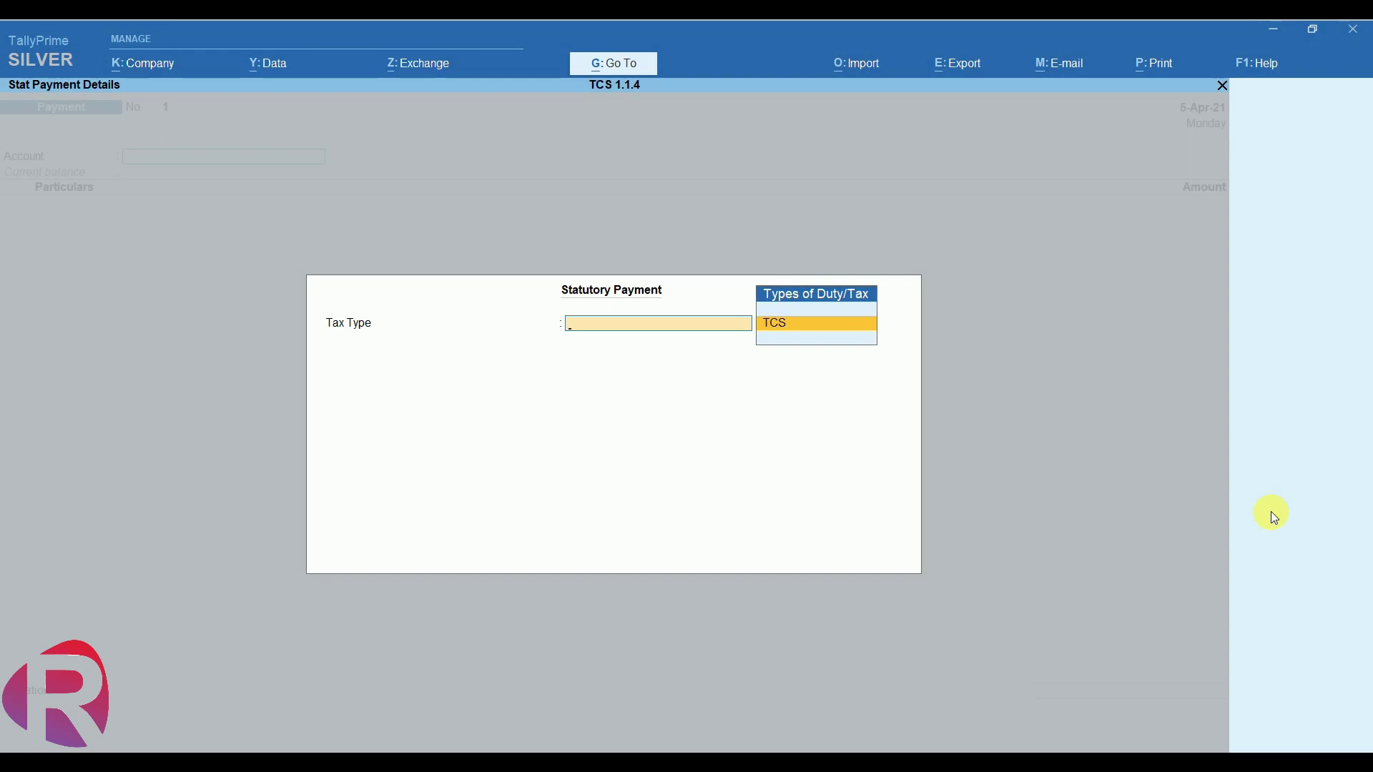
key("Return")
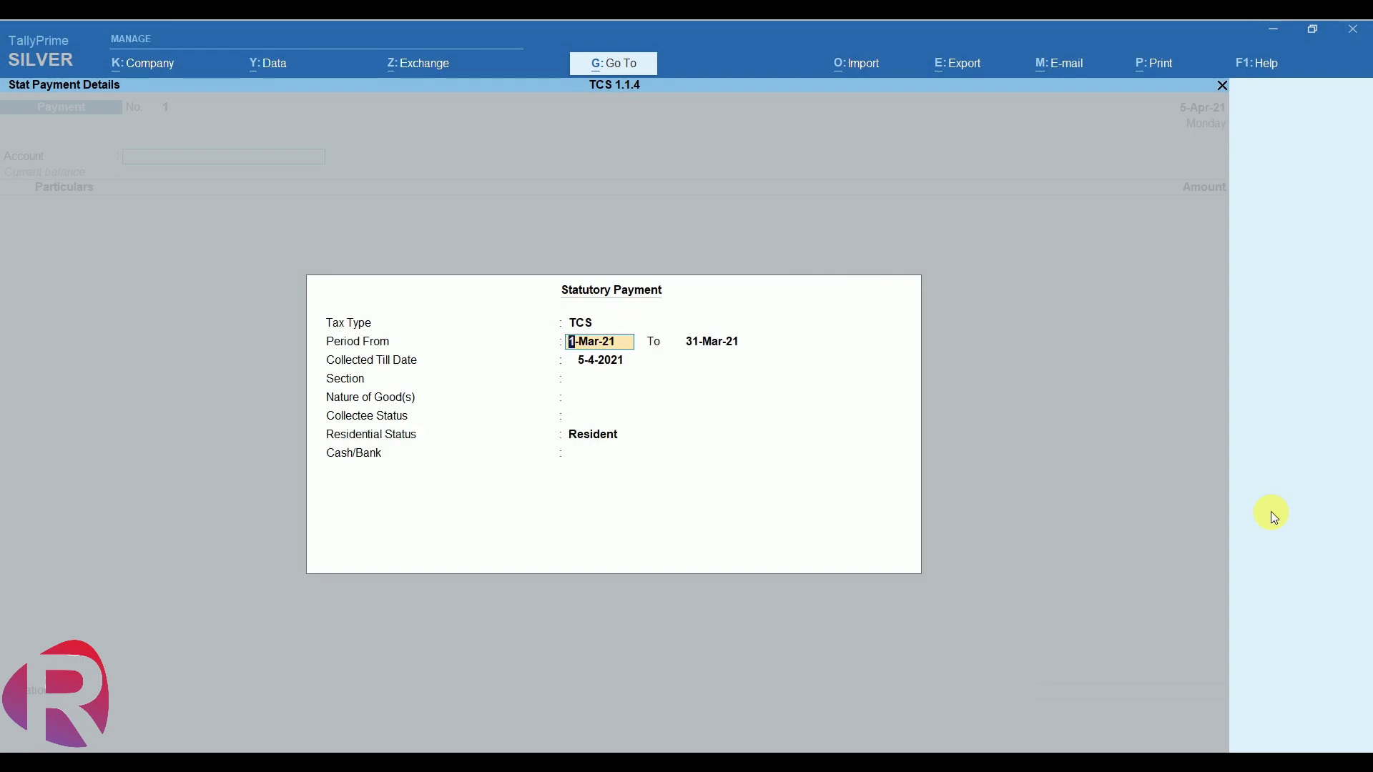
type("1-4-")
key("Return")
type("30")
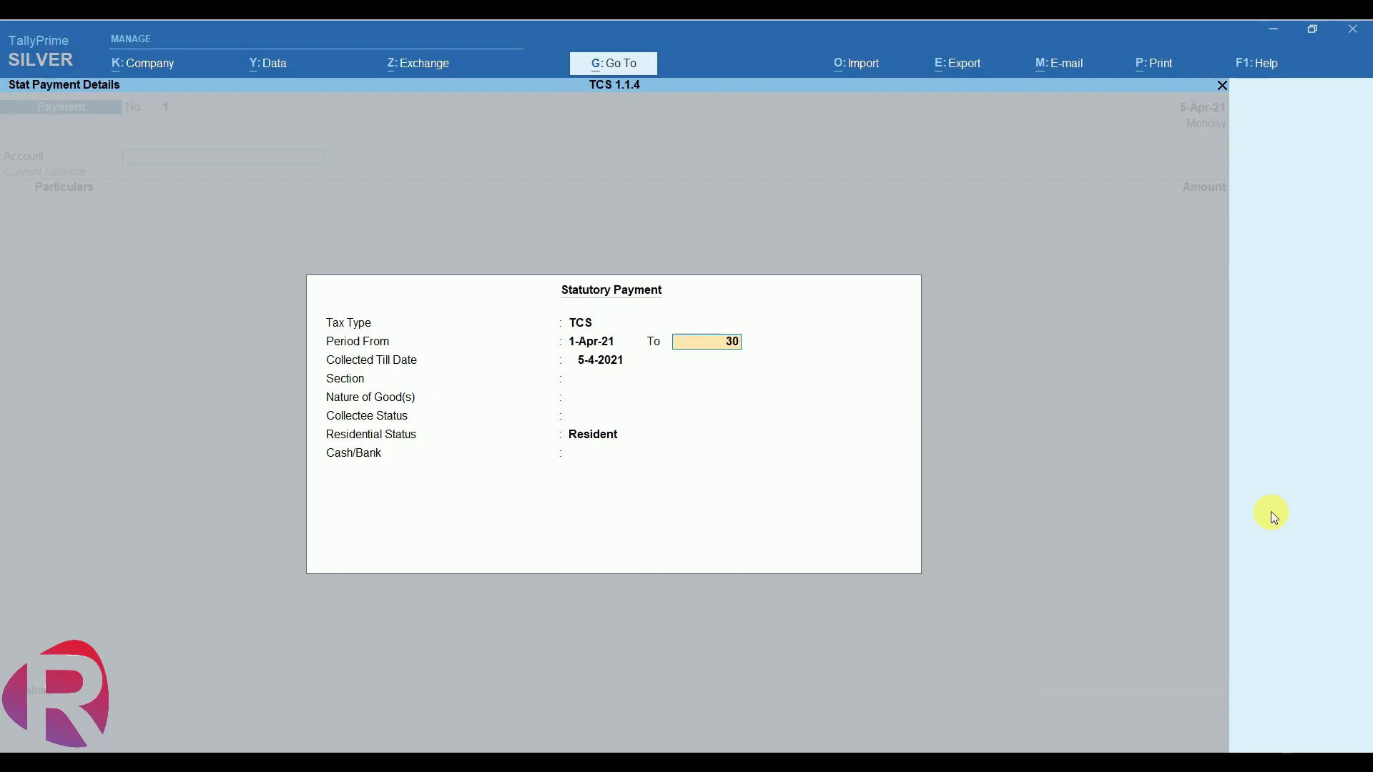
type("-4")
key("Return")
key("Return")
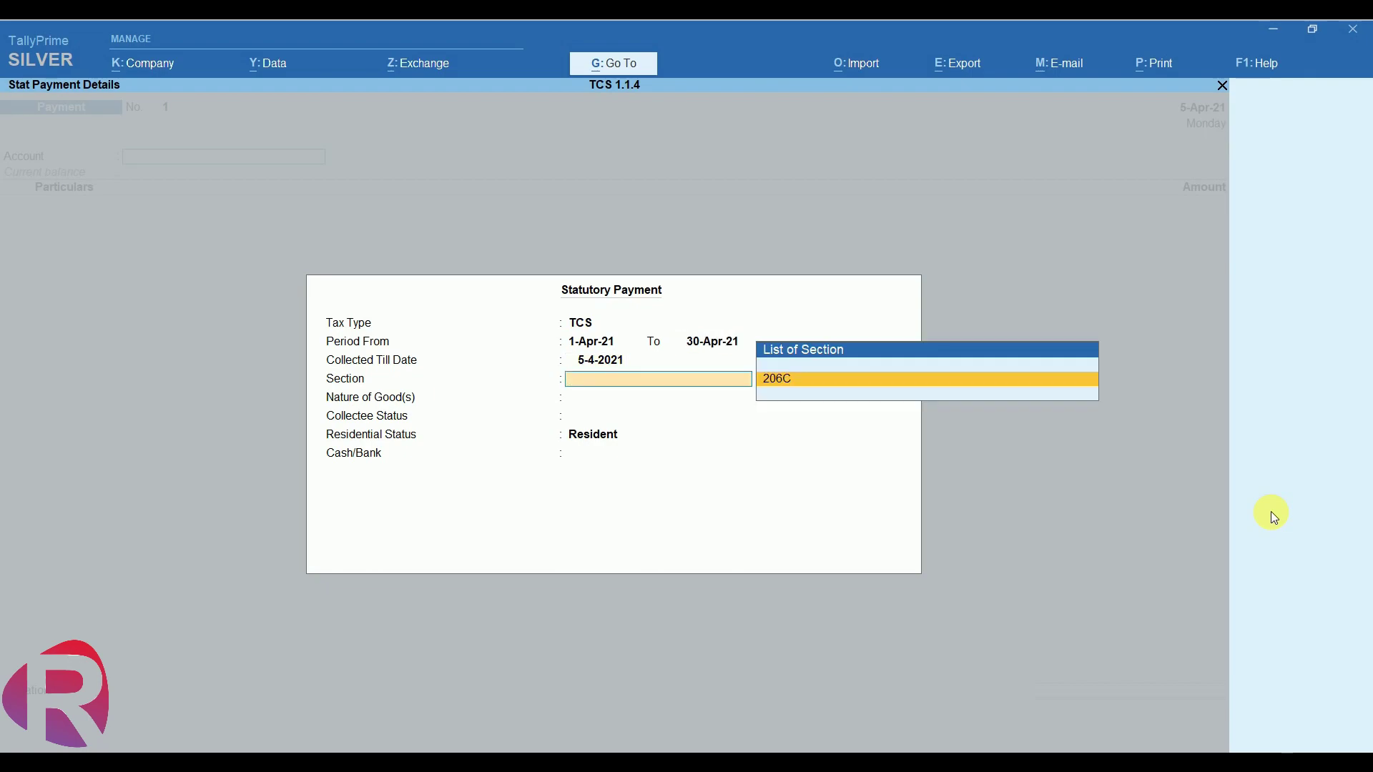
key("Return")
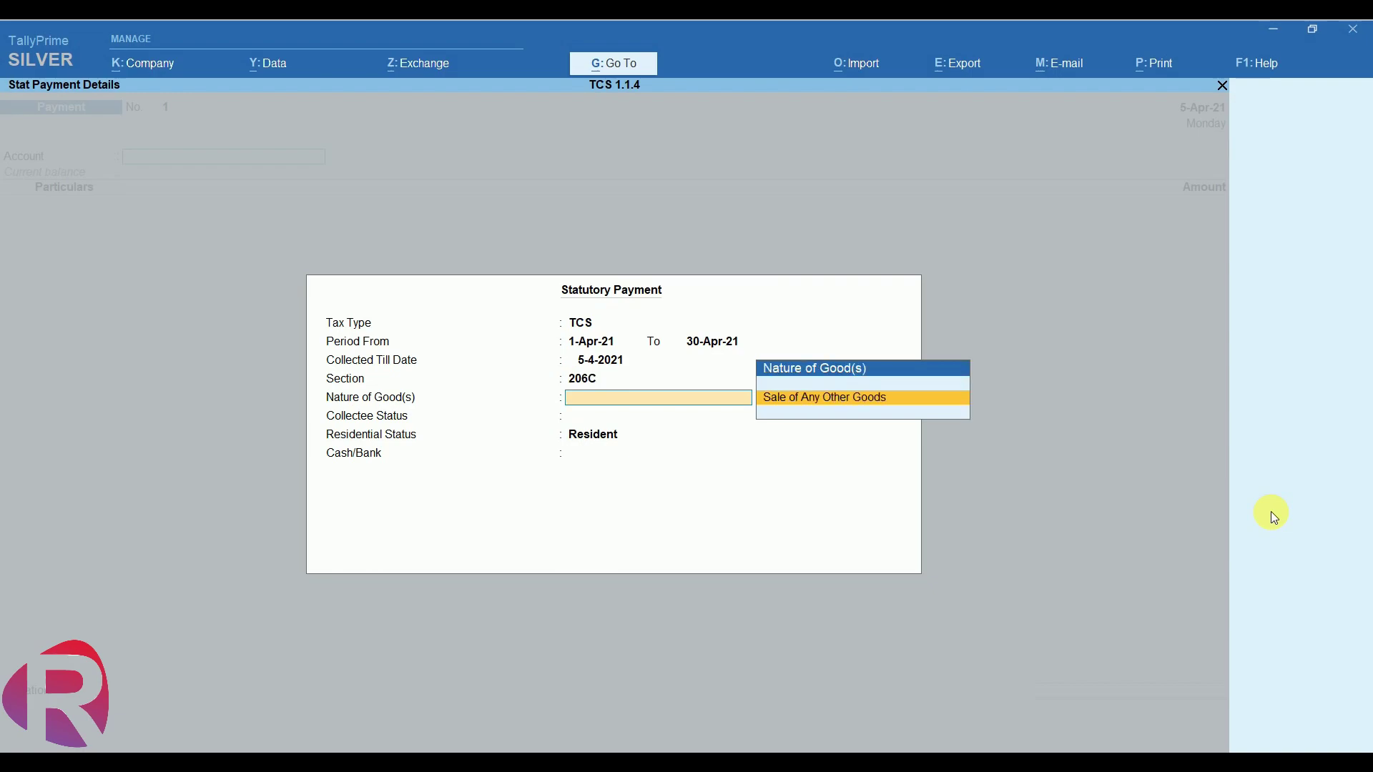
key("Return")
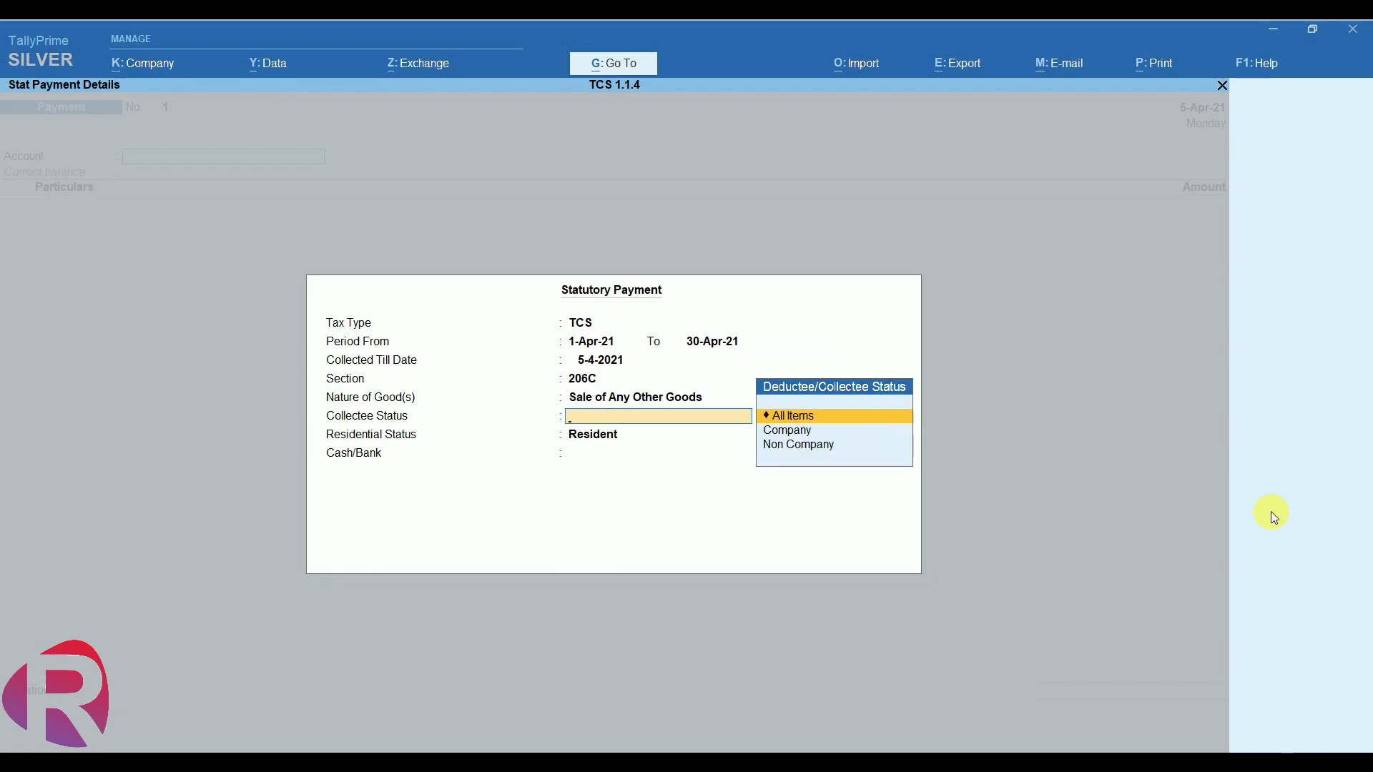
key("Down")
key("Return")
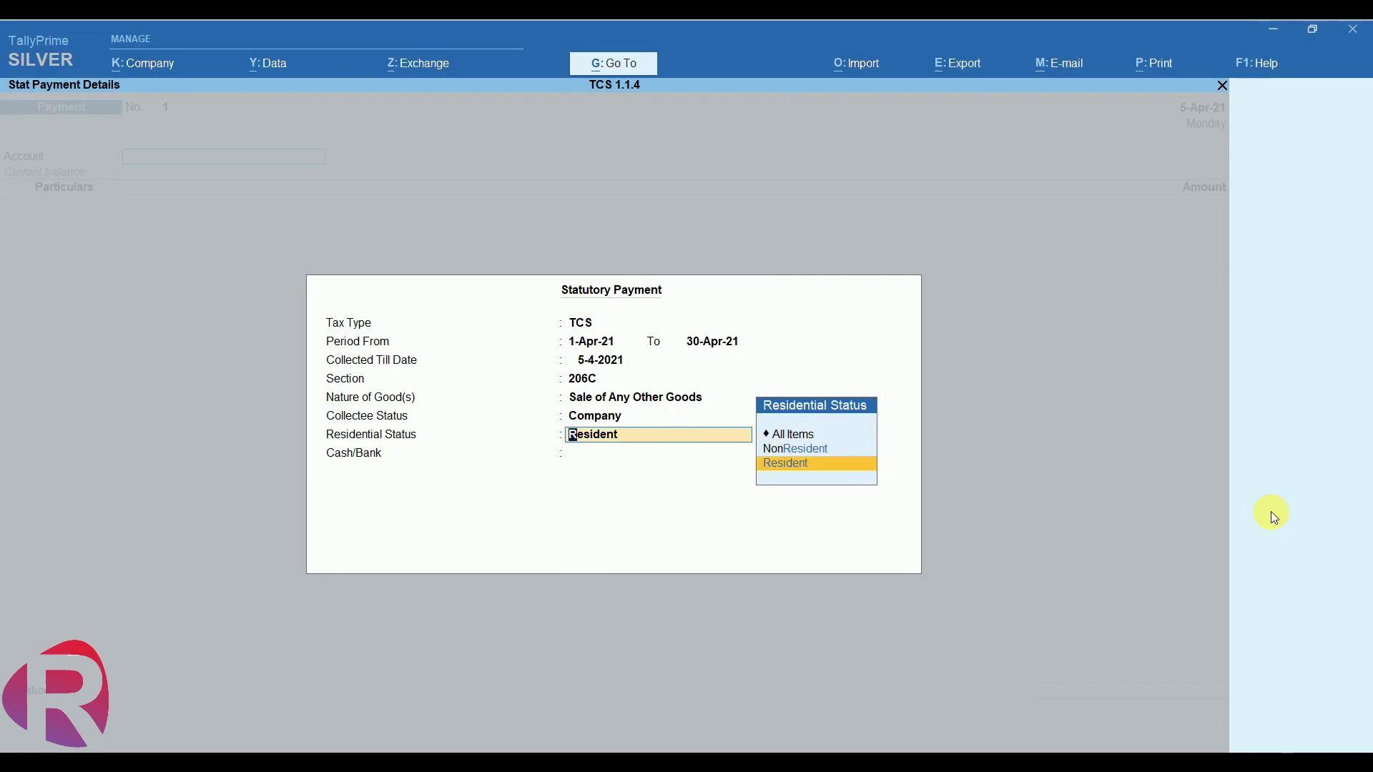
key("Return")
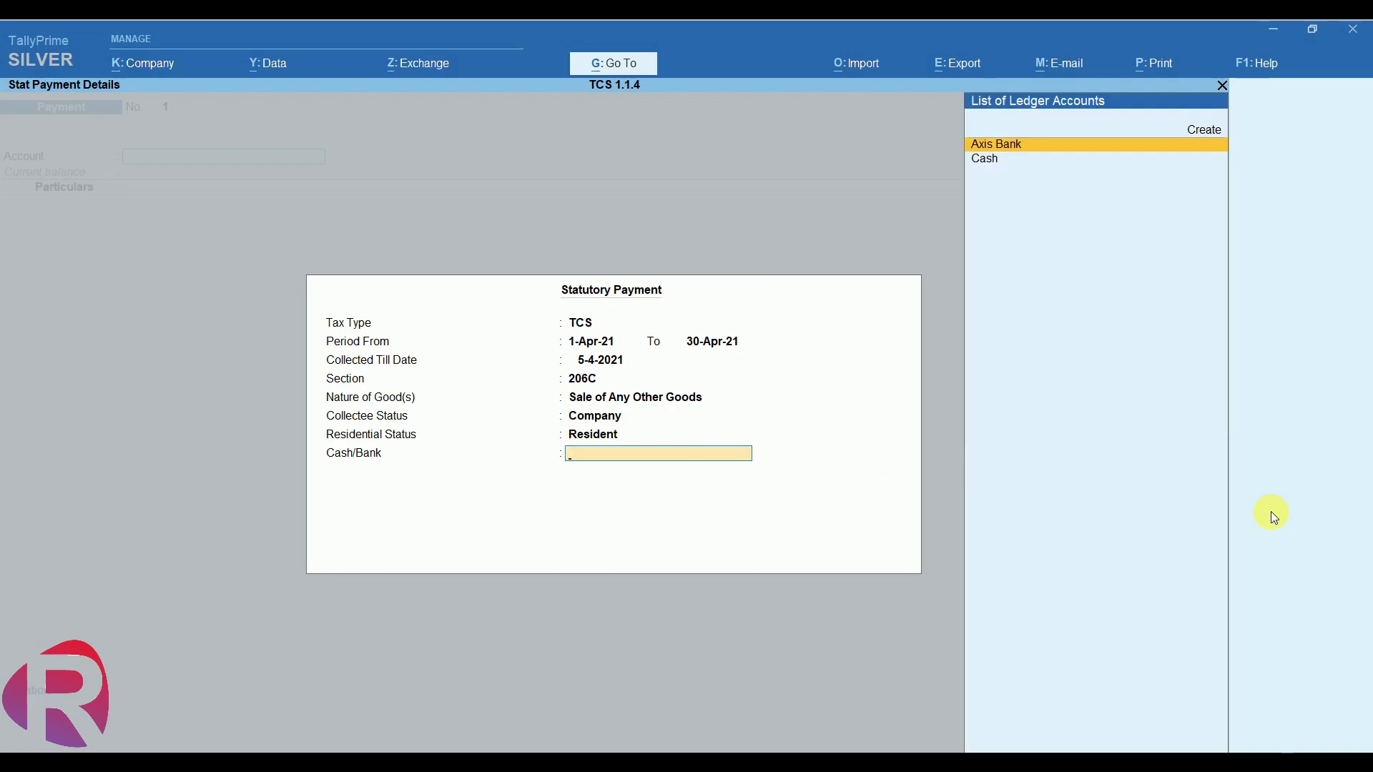
Pay the 700 TCS Duty from Axis Bank through bank allocations and save the payment voucher
key("Return")
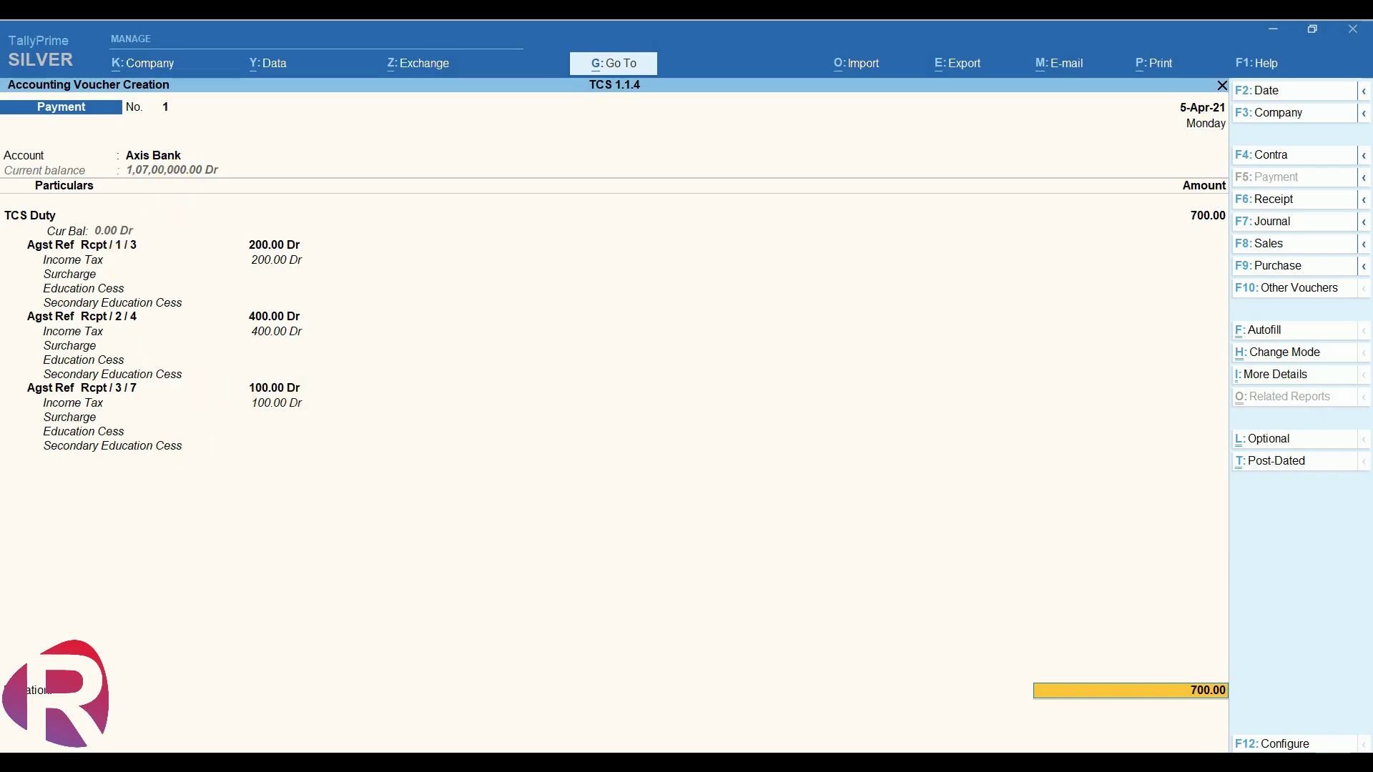
key("Return")
key("Return")
key("Return")
key("Return")
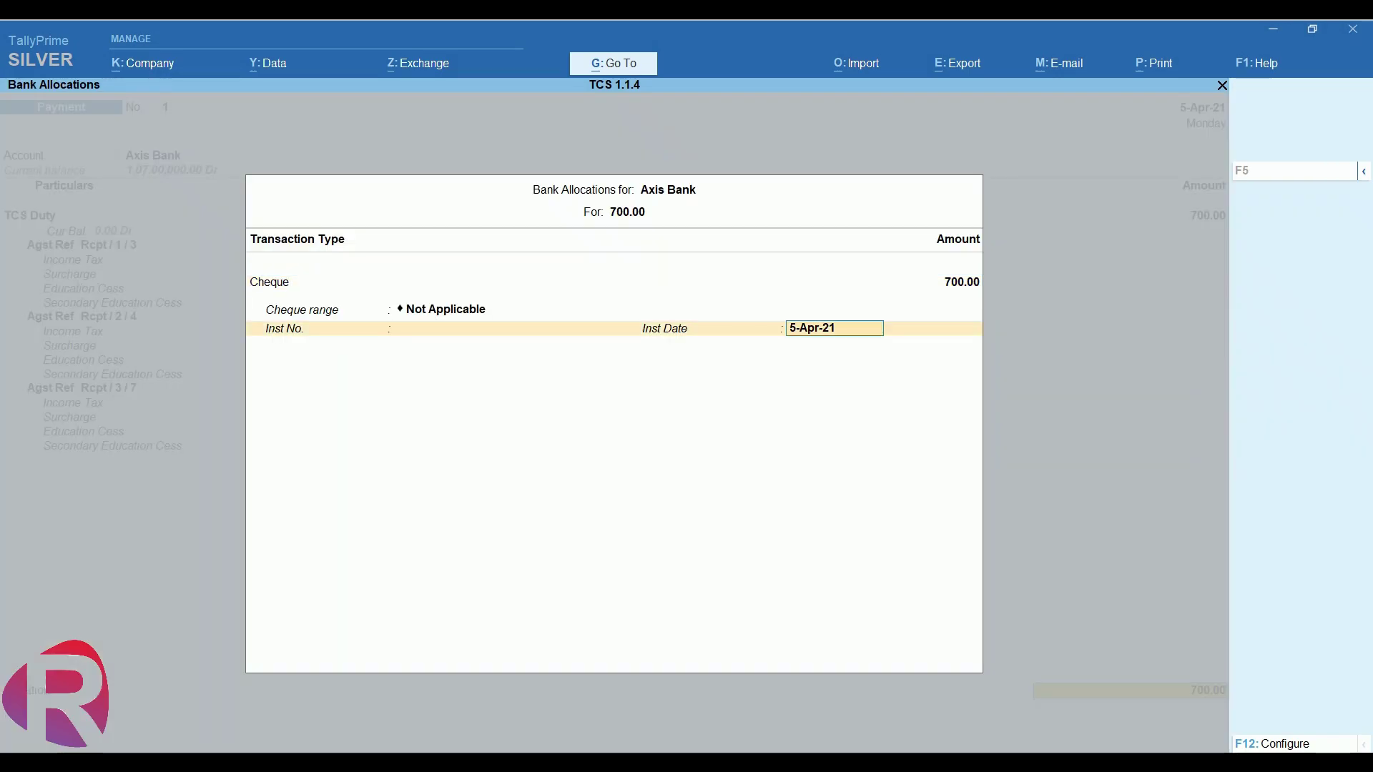
key("Return")
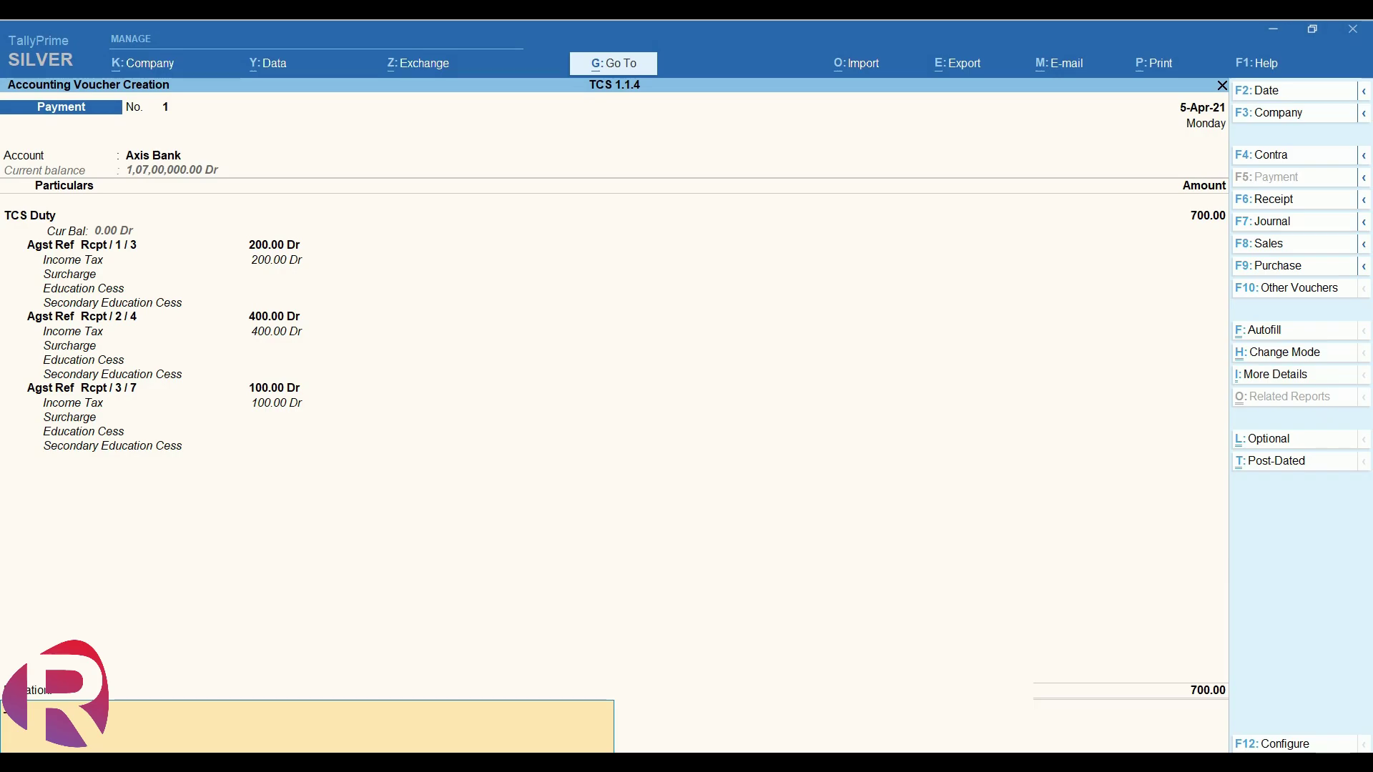
key("Return")
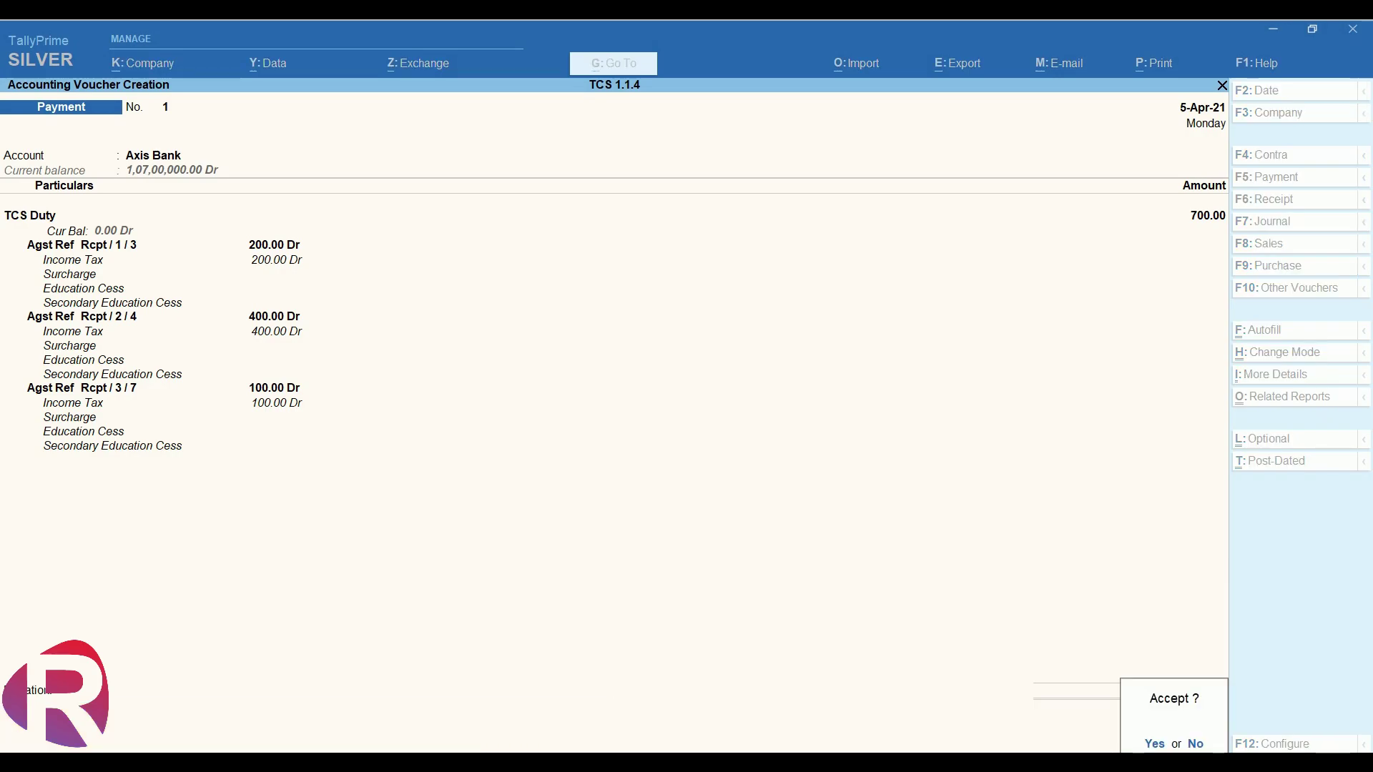
key("Return")
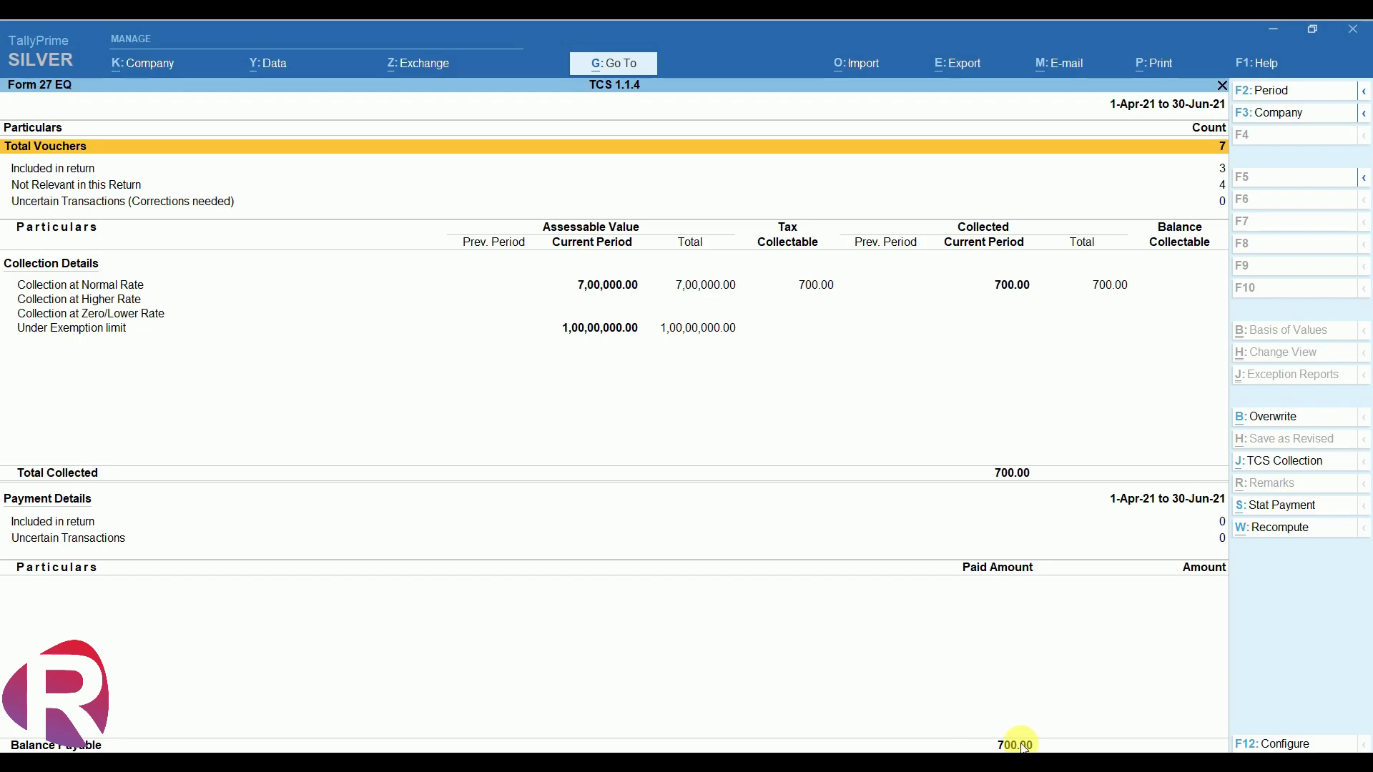
Open TCS Challan Reconciliation in reconcile mode and start updating the payment's challan details
key("Escape")
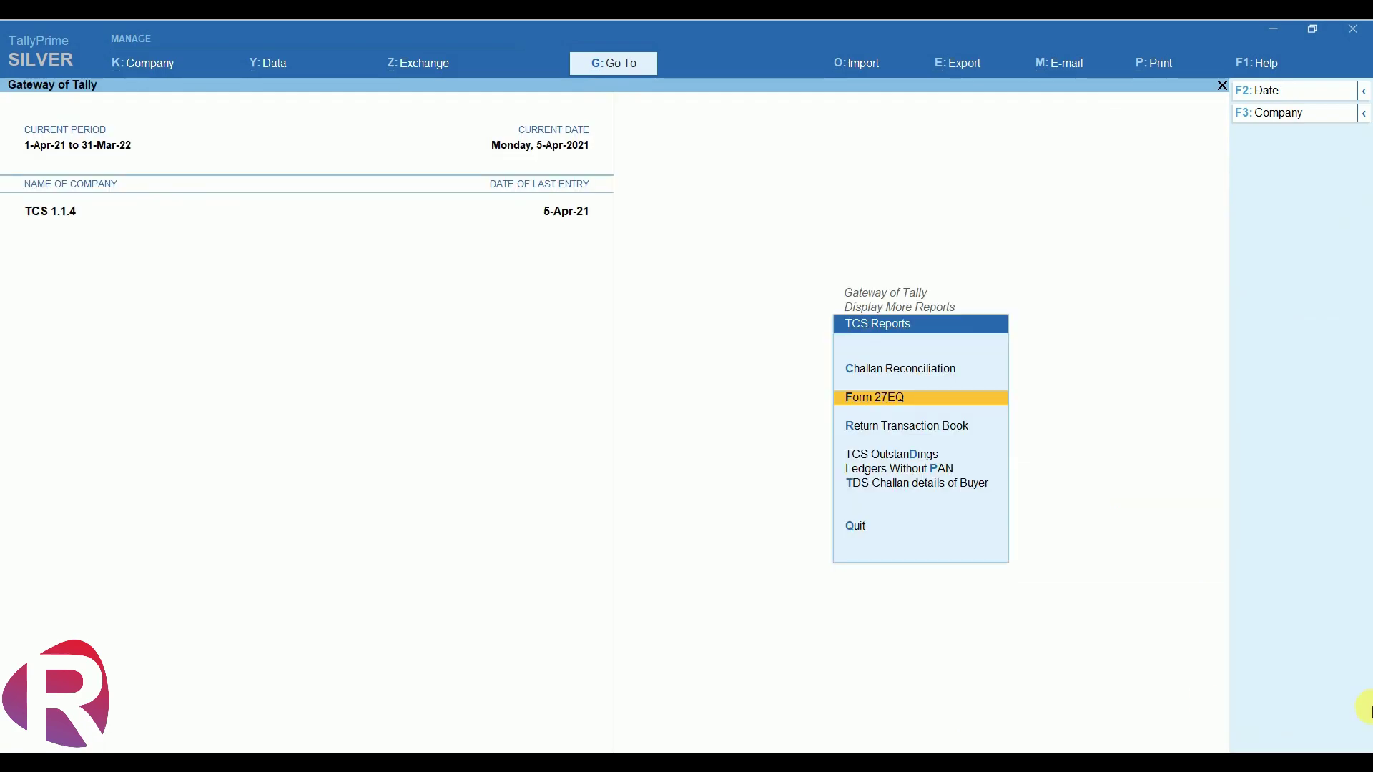
key("Down")
key("Down")
key("Return")
key("Escape")
key("Up")
key("Up")
key("Up")
key("Return")
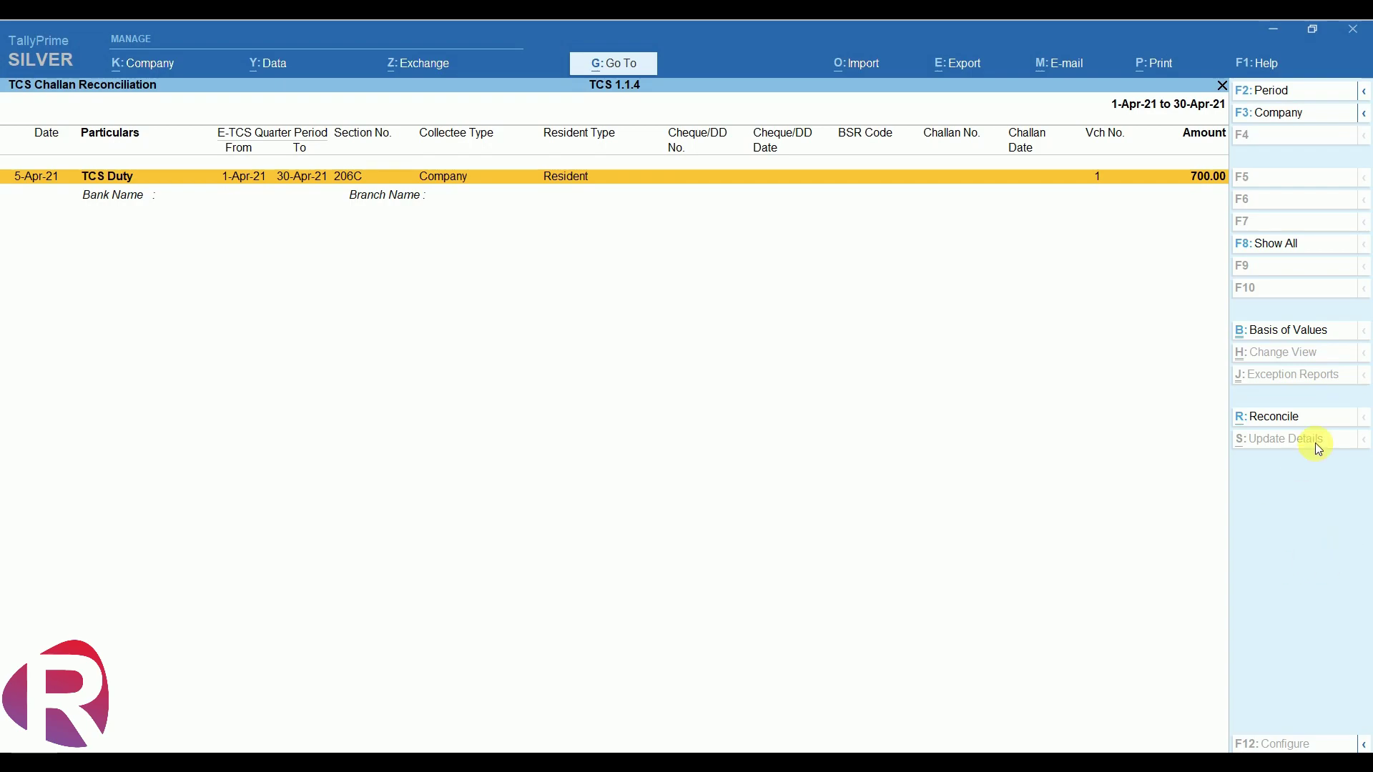
left_click(1277, 418)
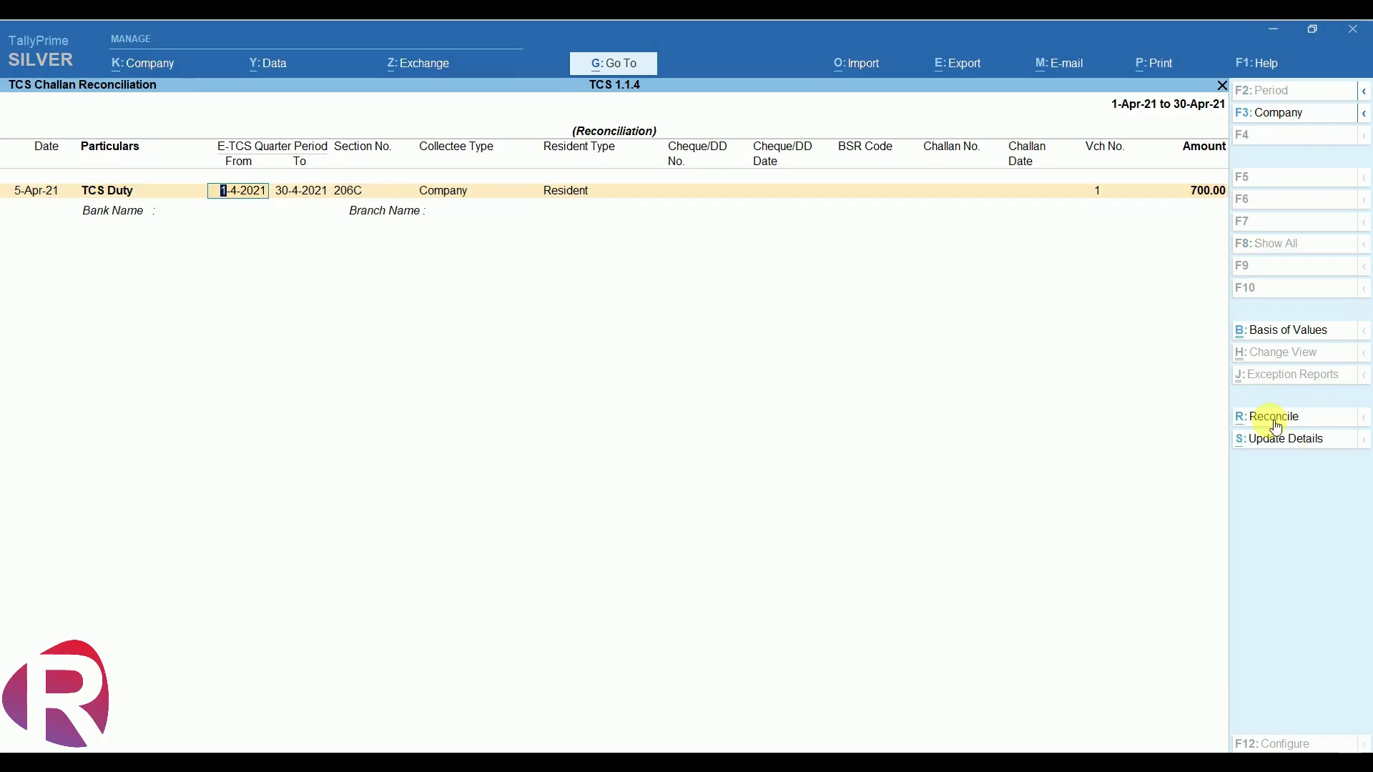
left_click(1259, 442)
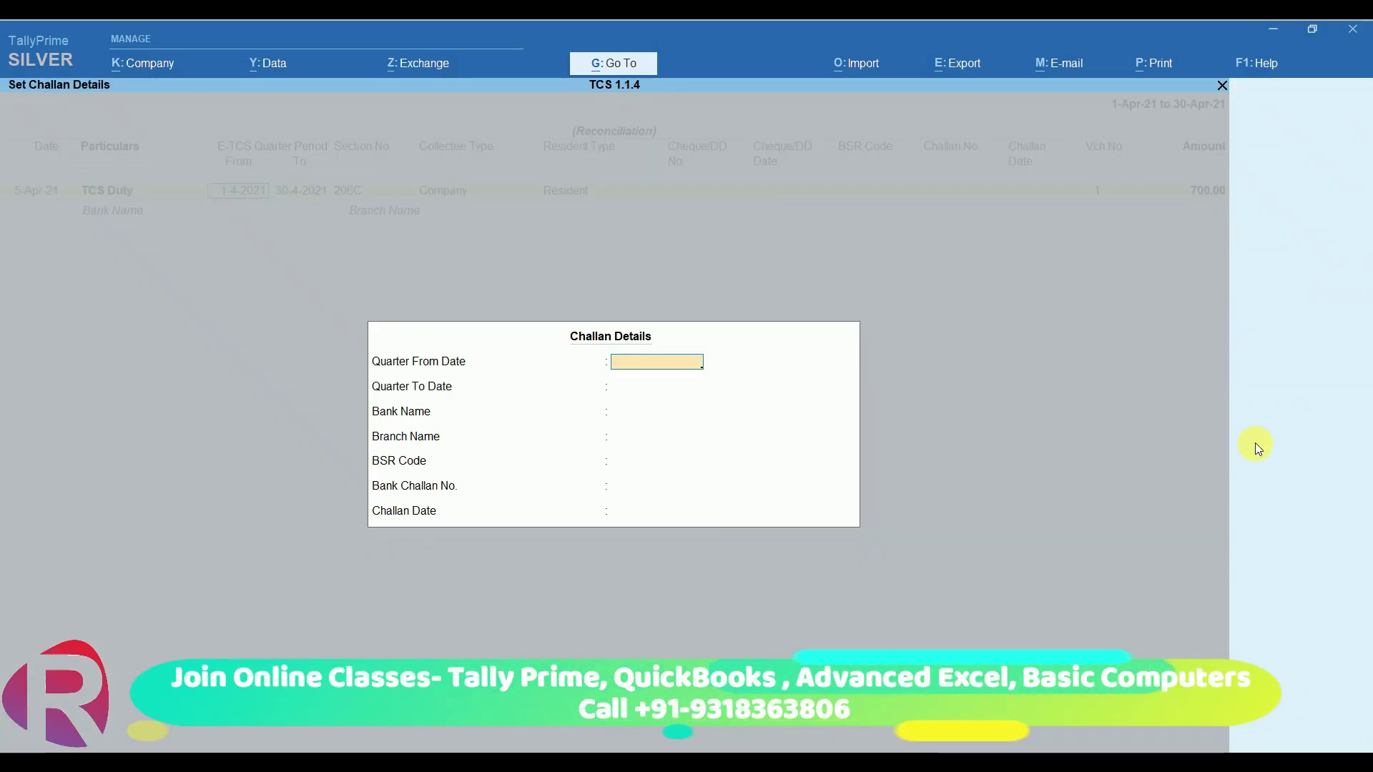
Set the challan quarter to 1-4-2021 to 30-6-2021 and the bank to Axis Bank
type("1-4")
key("Return")
type("30-6")
key("Return")
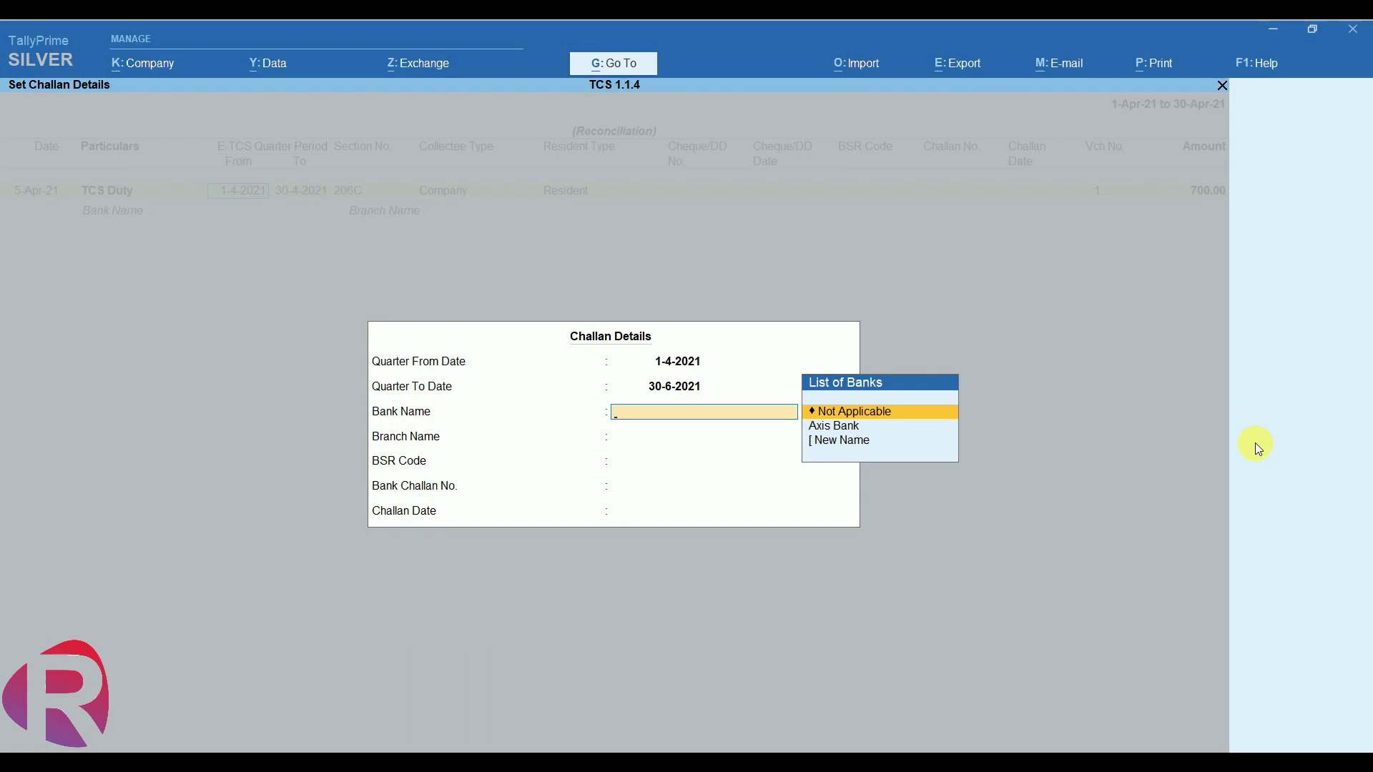
key("Down")
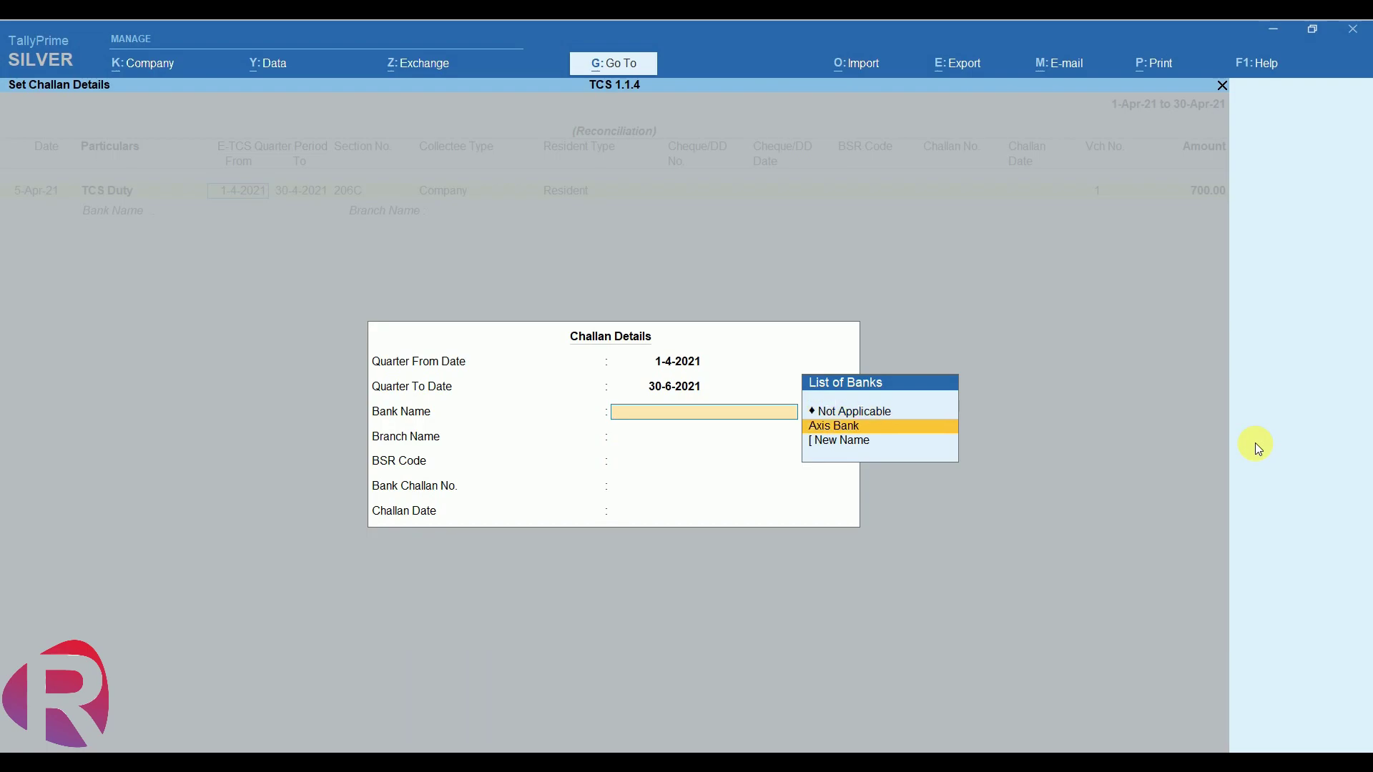
key("Return")
Enter branch Delhi, BSR code 4155265, the challan number and challan date 5-4-2021
type("Delhi")
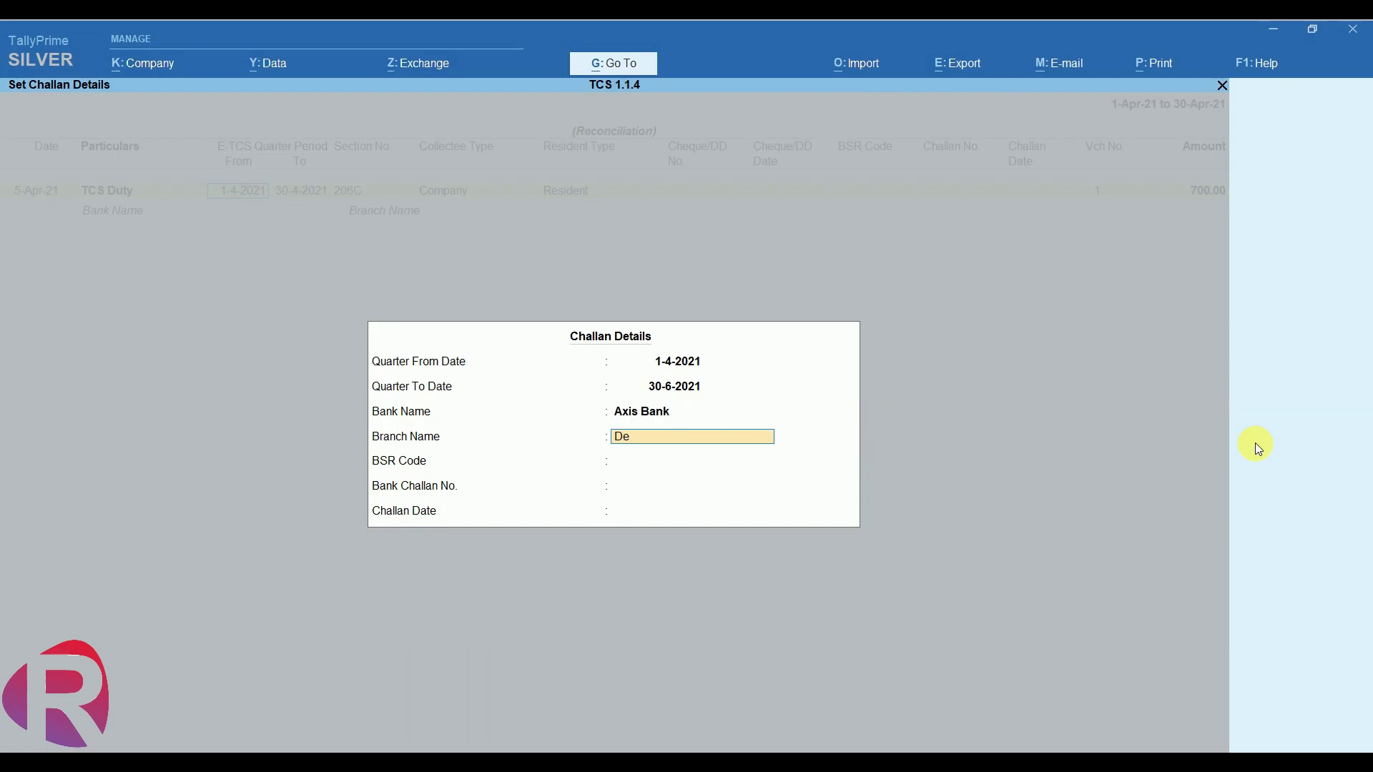
key("Return")
type("41526345")
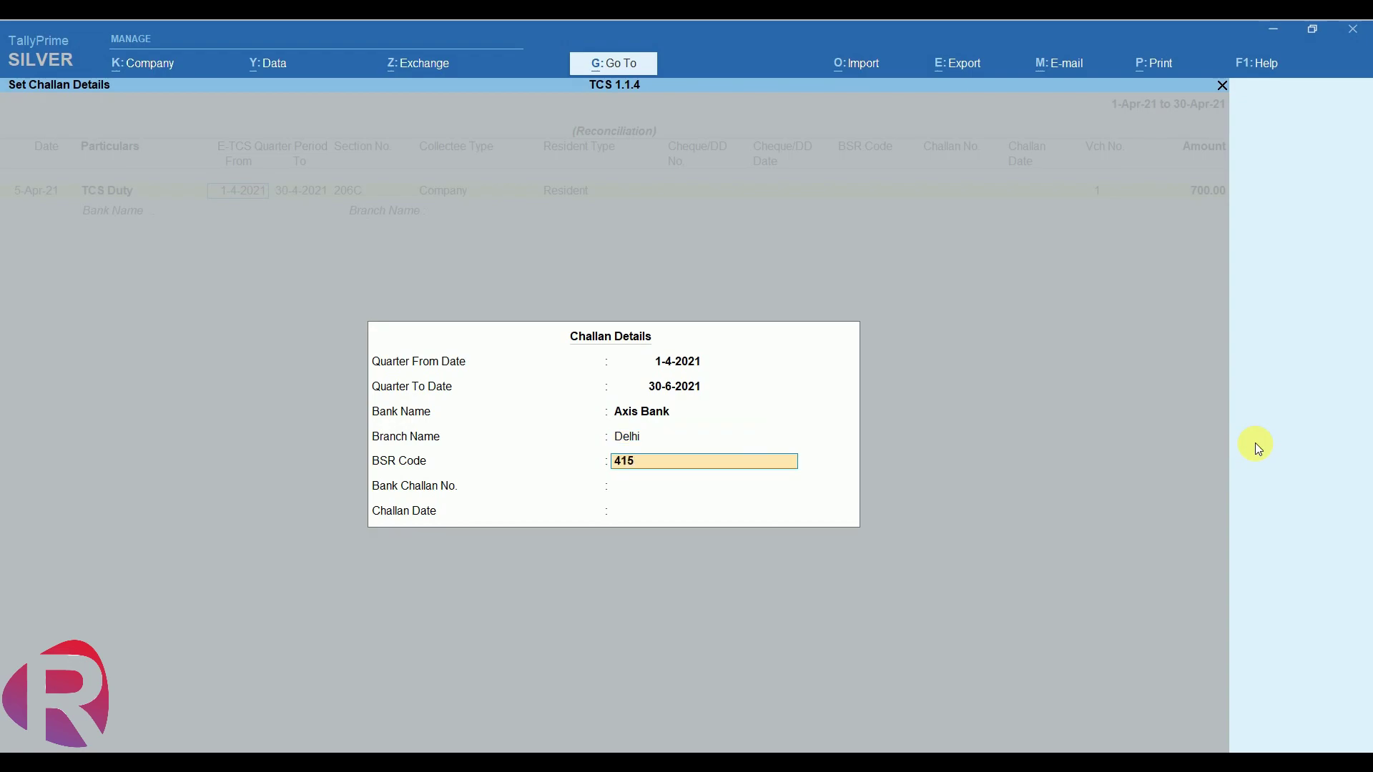
key("BackSpace")
key("BackSpace")
key("BackSpace")
key("BackSpace")
key("BackSpace")
type("5265")
key("Return")
type("56456654564564")
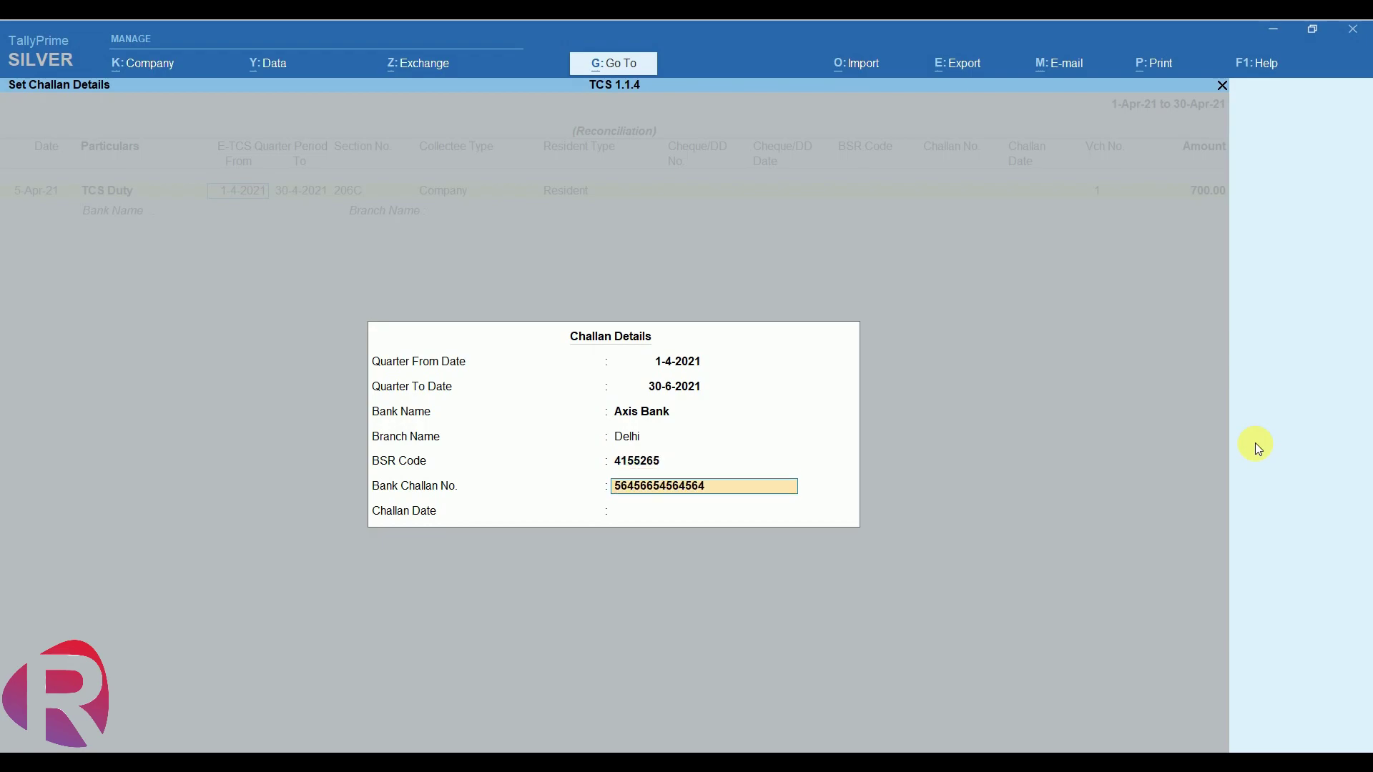
key("Return")
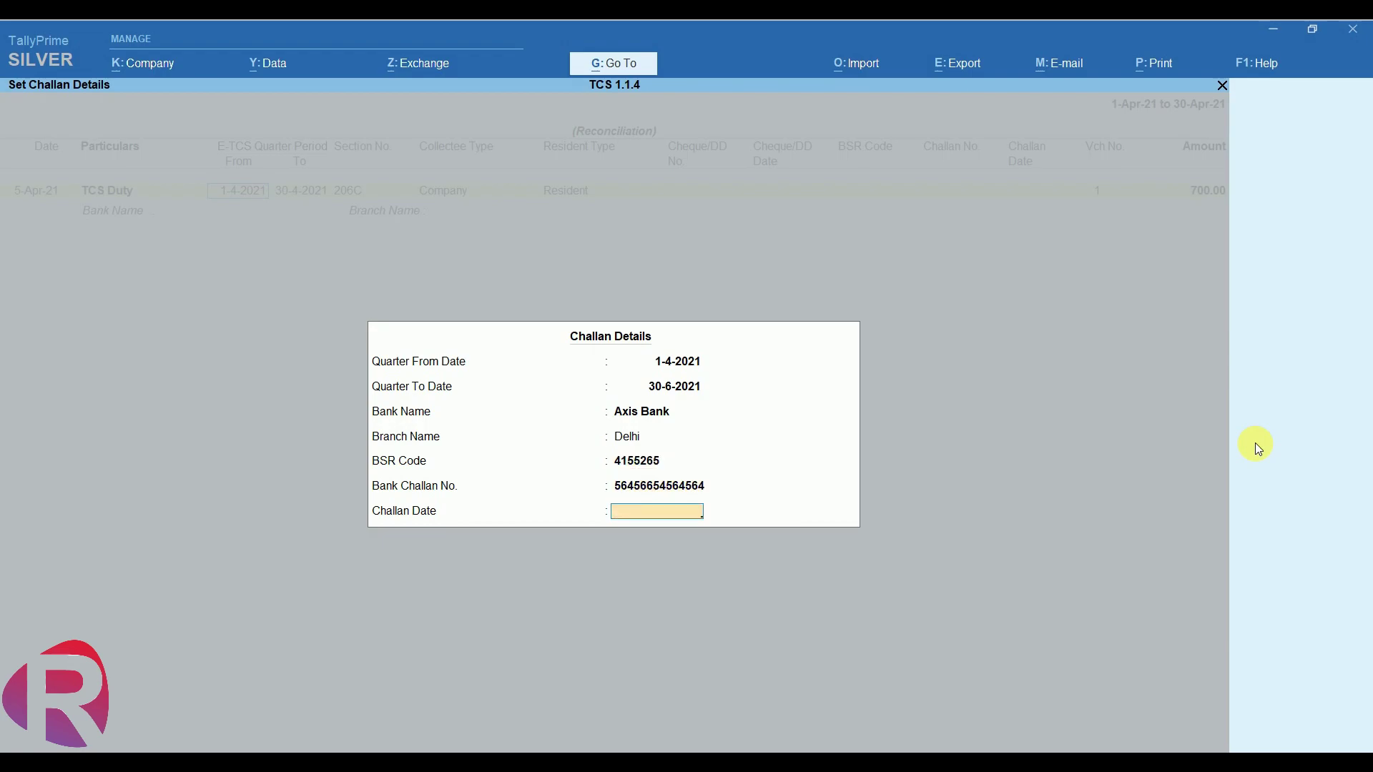
type("5-4")
key("Return")
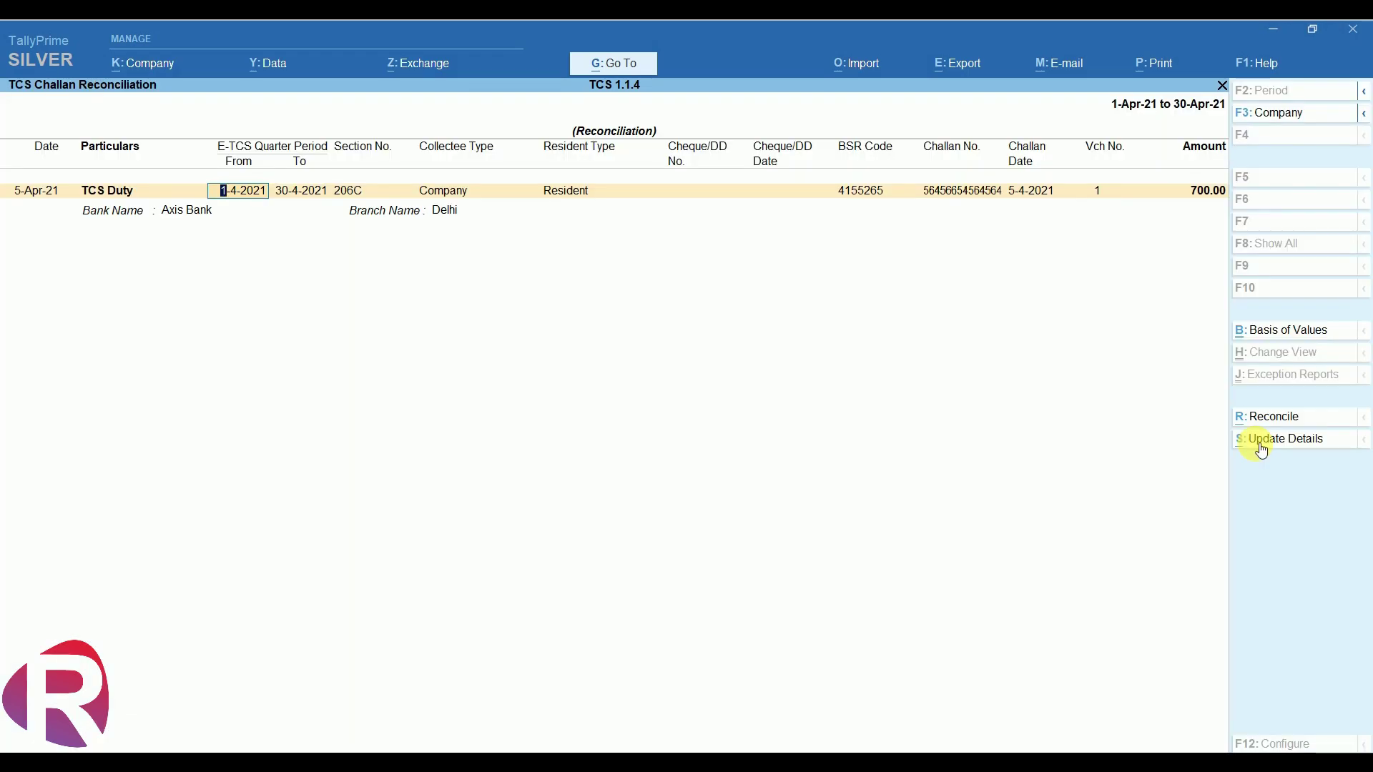
Save the challan details, then reopen Form 27EQ and recompute it to include the 700 payment
left_click(1262, 447)
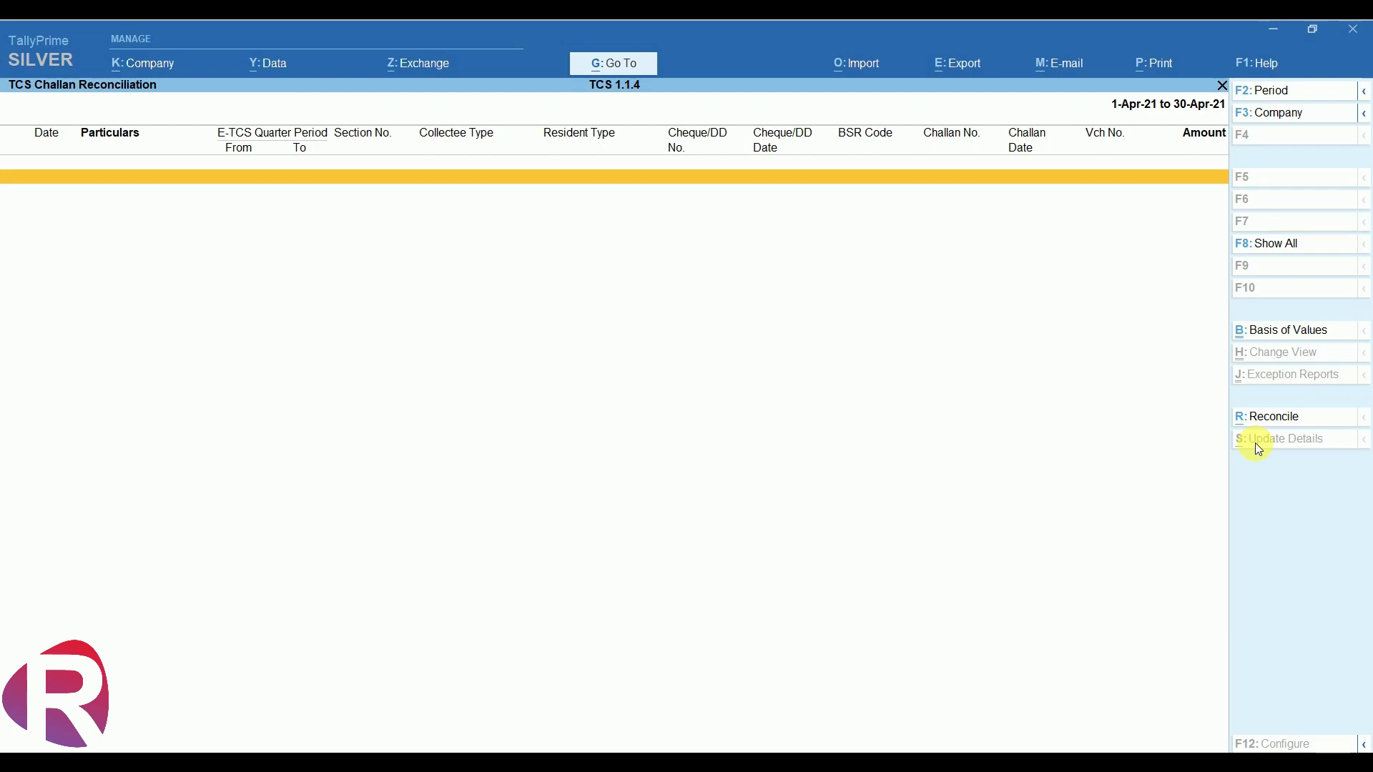
key("Escape")
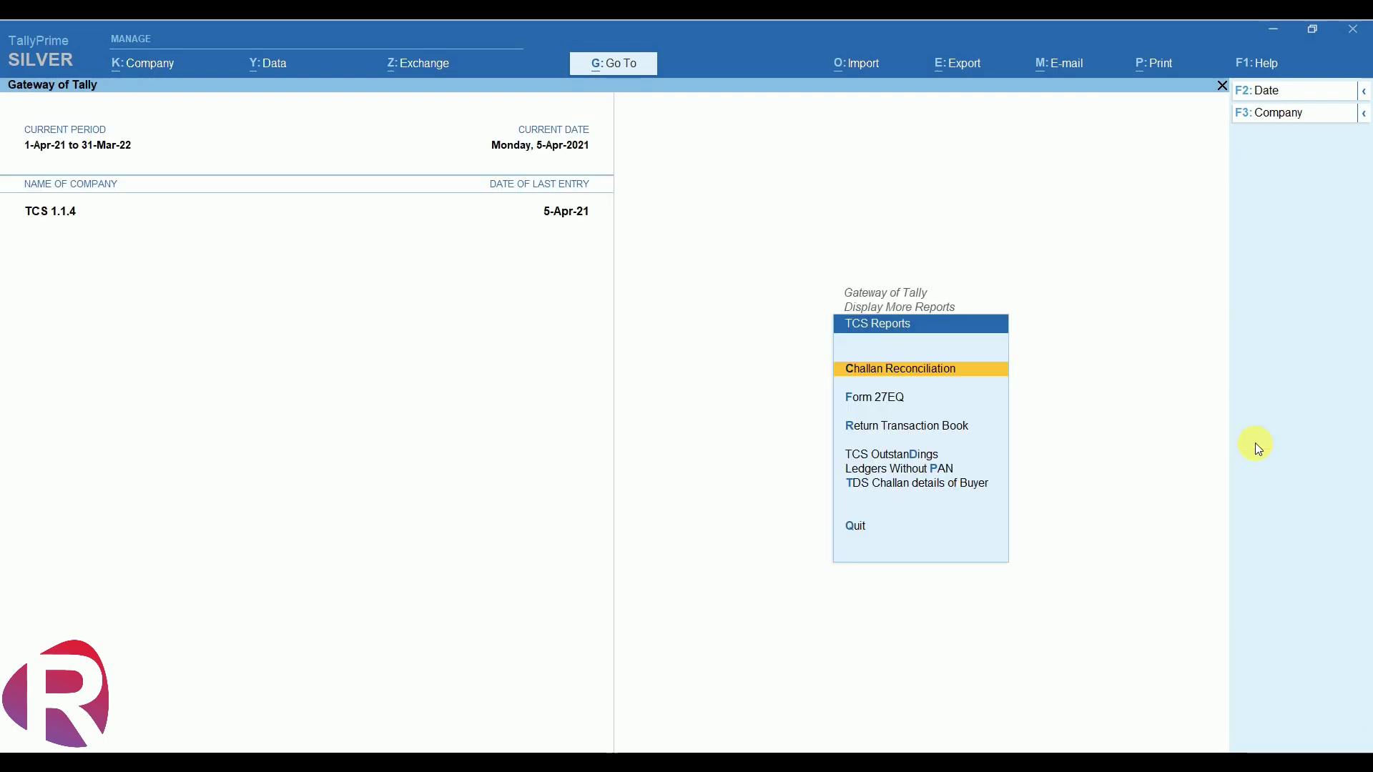
key("Down")
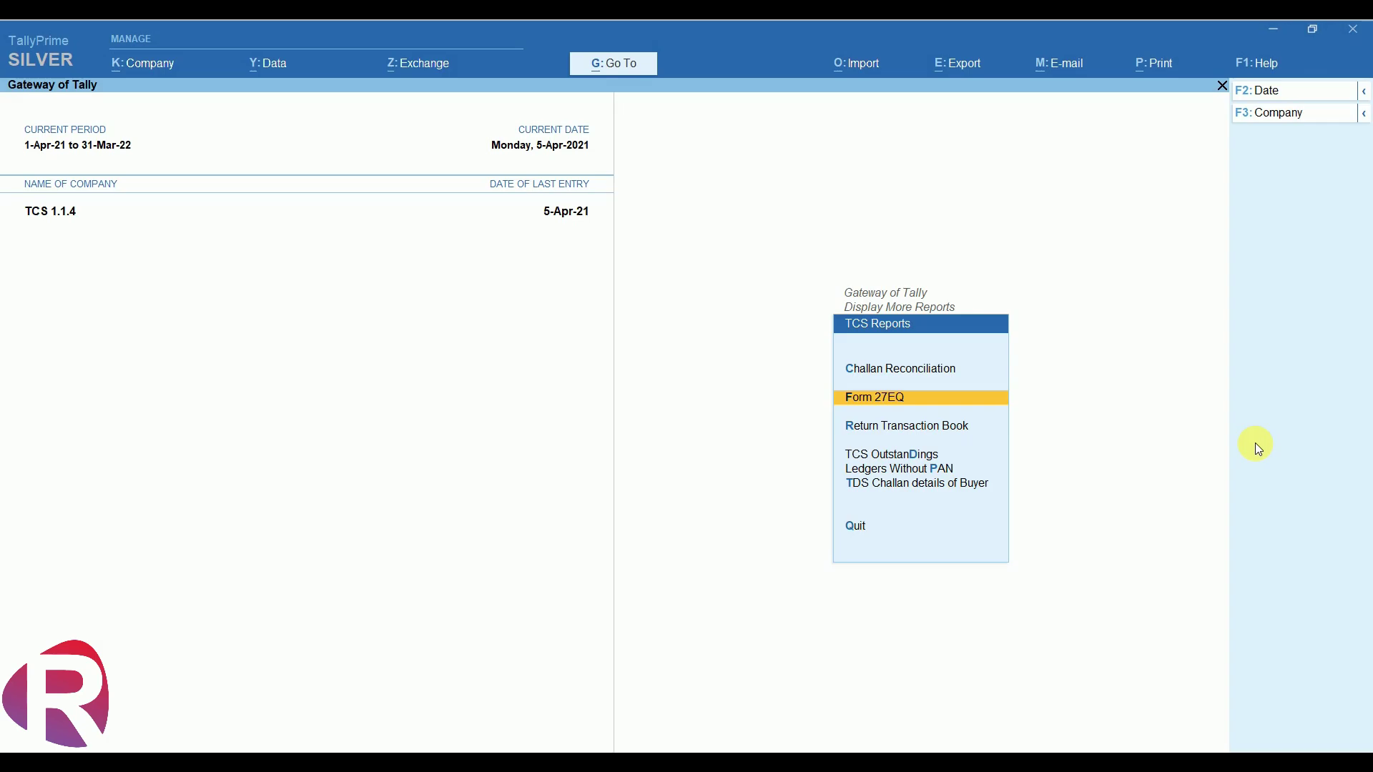
key("Return")
key("alt+w")
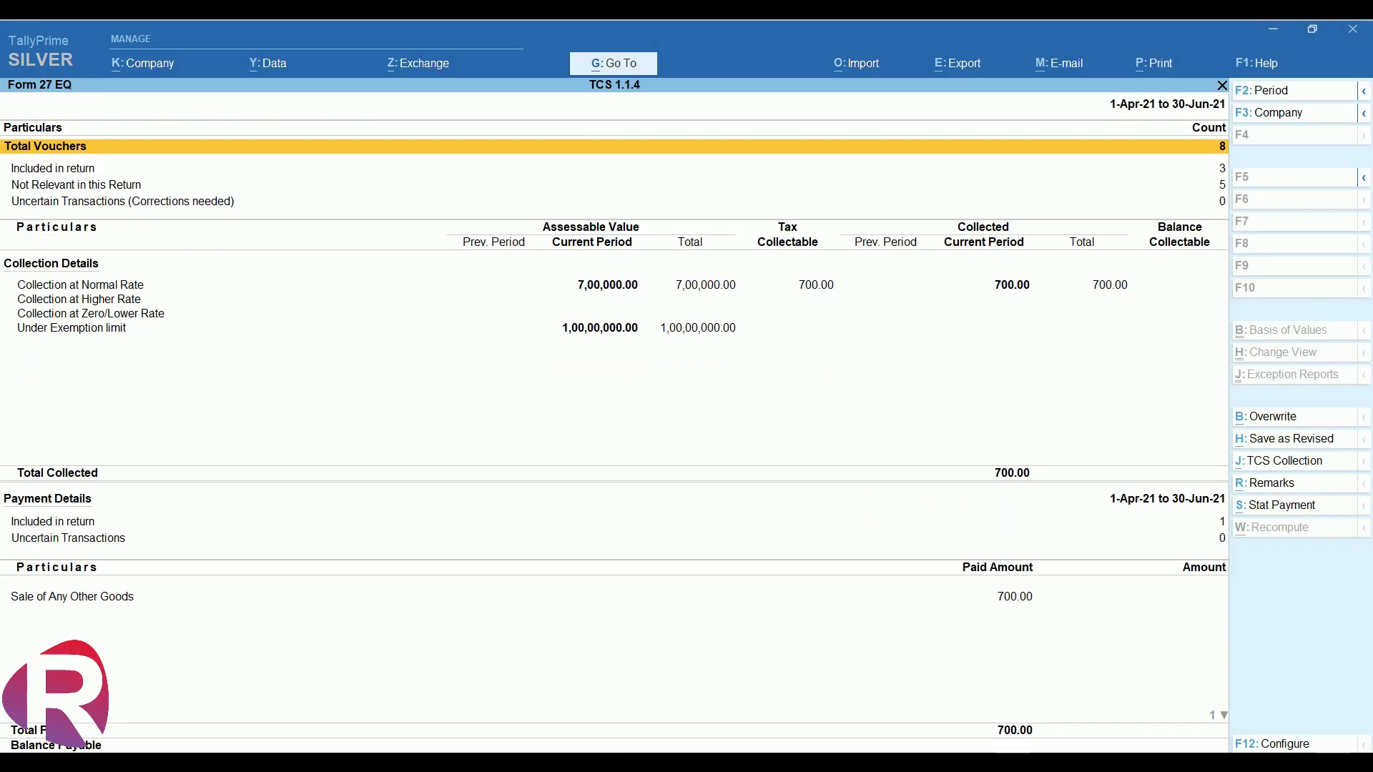